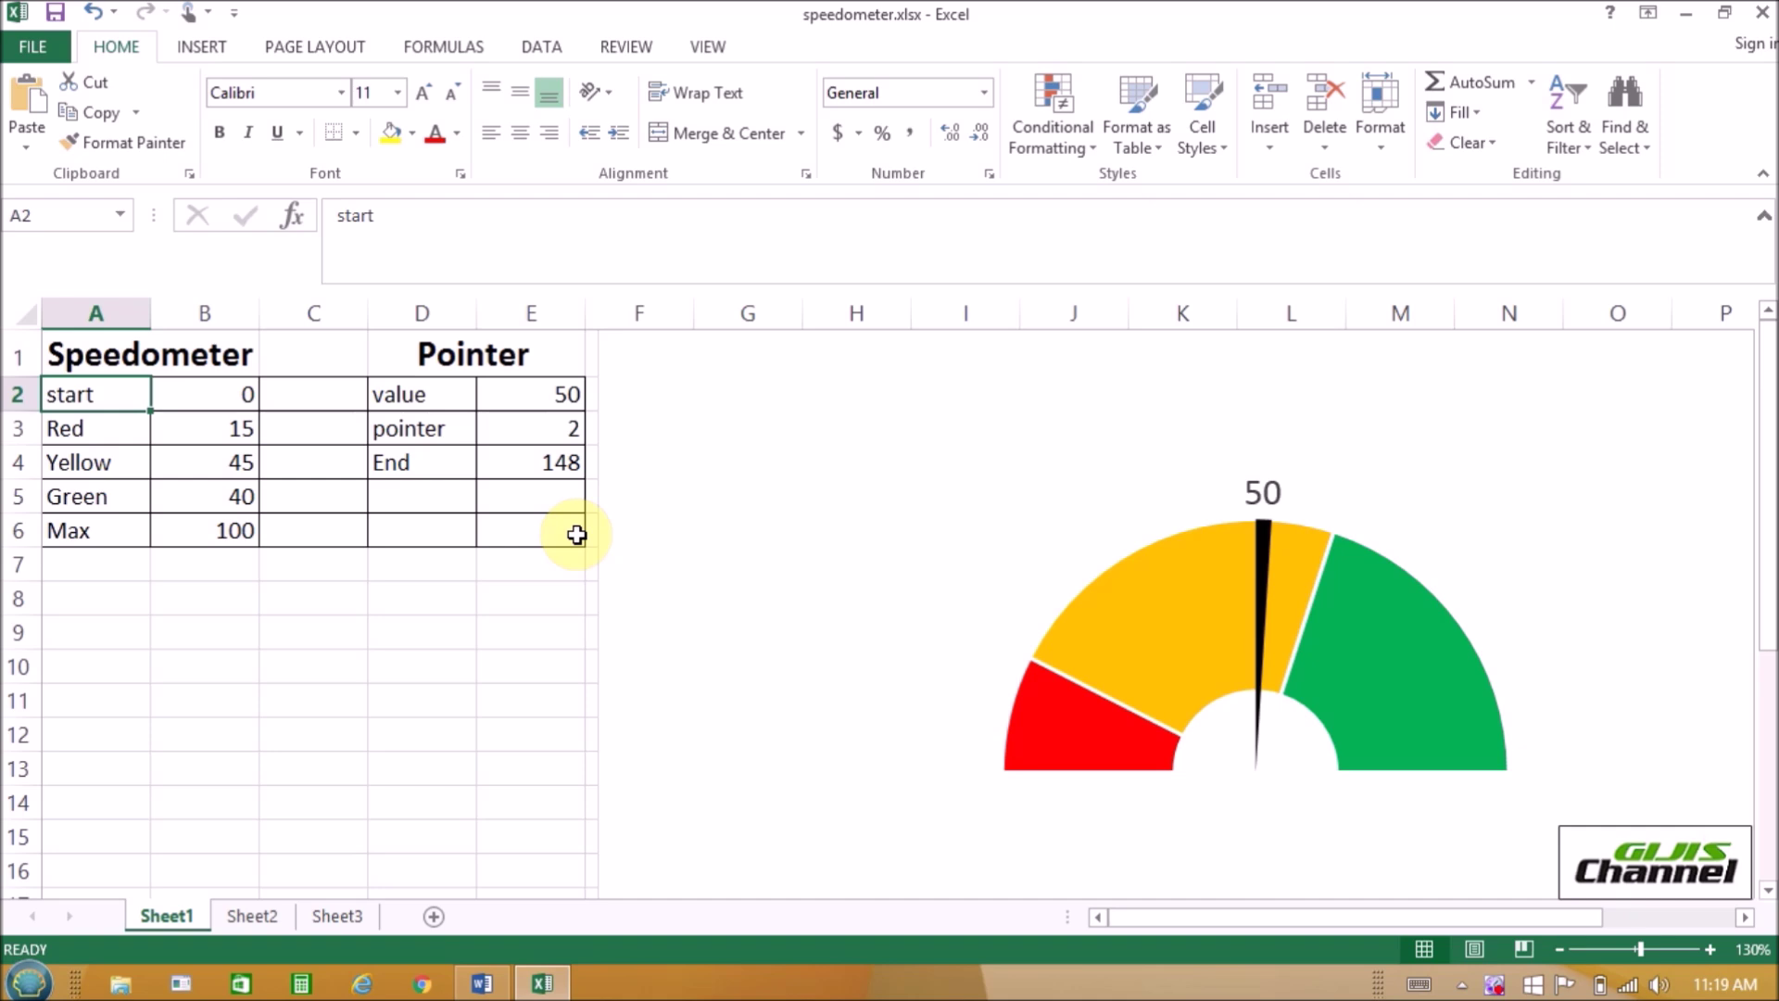
# - Examine the Speedometer and Pointer table headings and the Speedometer row labels from start to Max
pyautogui.click(123, 356)
pyautogui.click(443, 361)
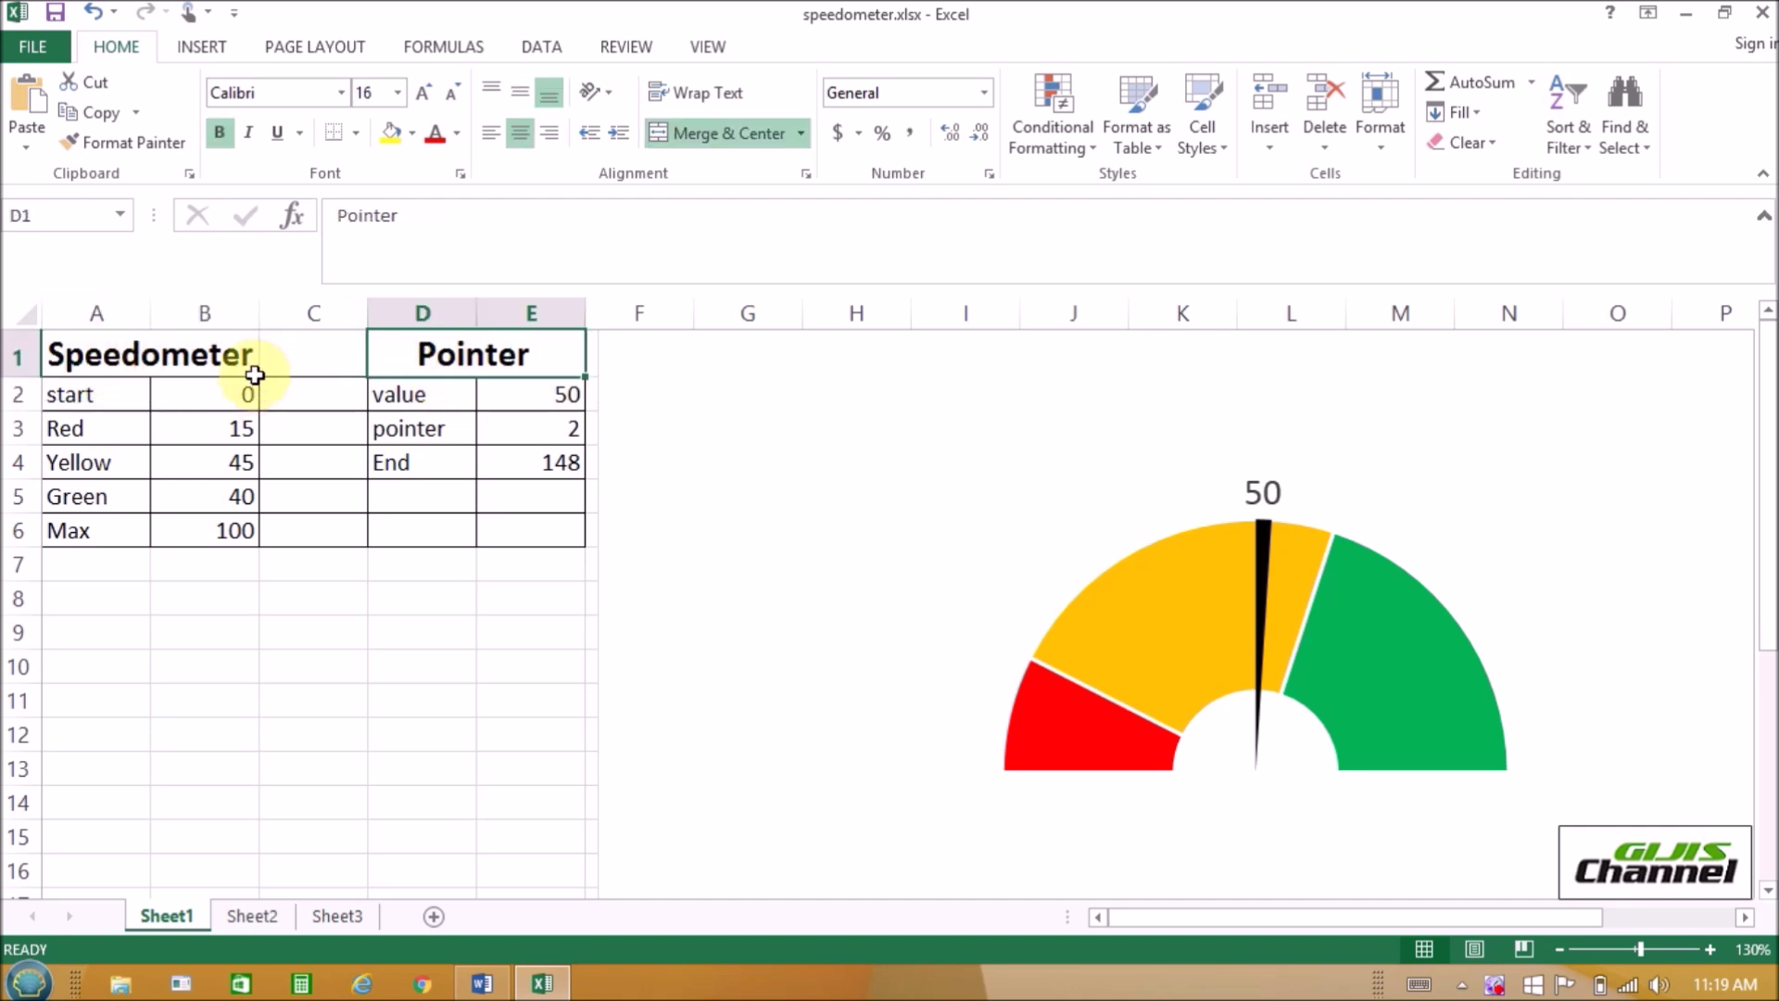
pyautogui.click(212, 361)
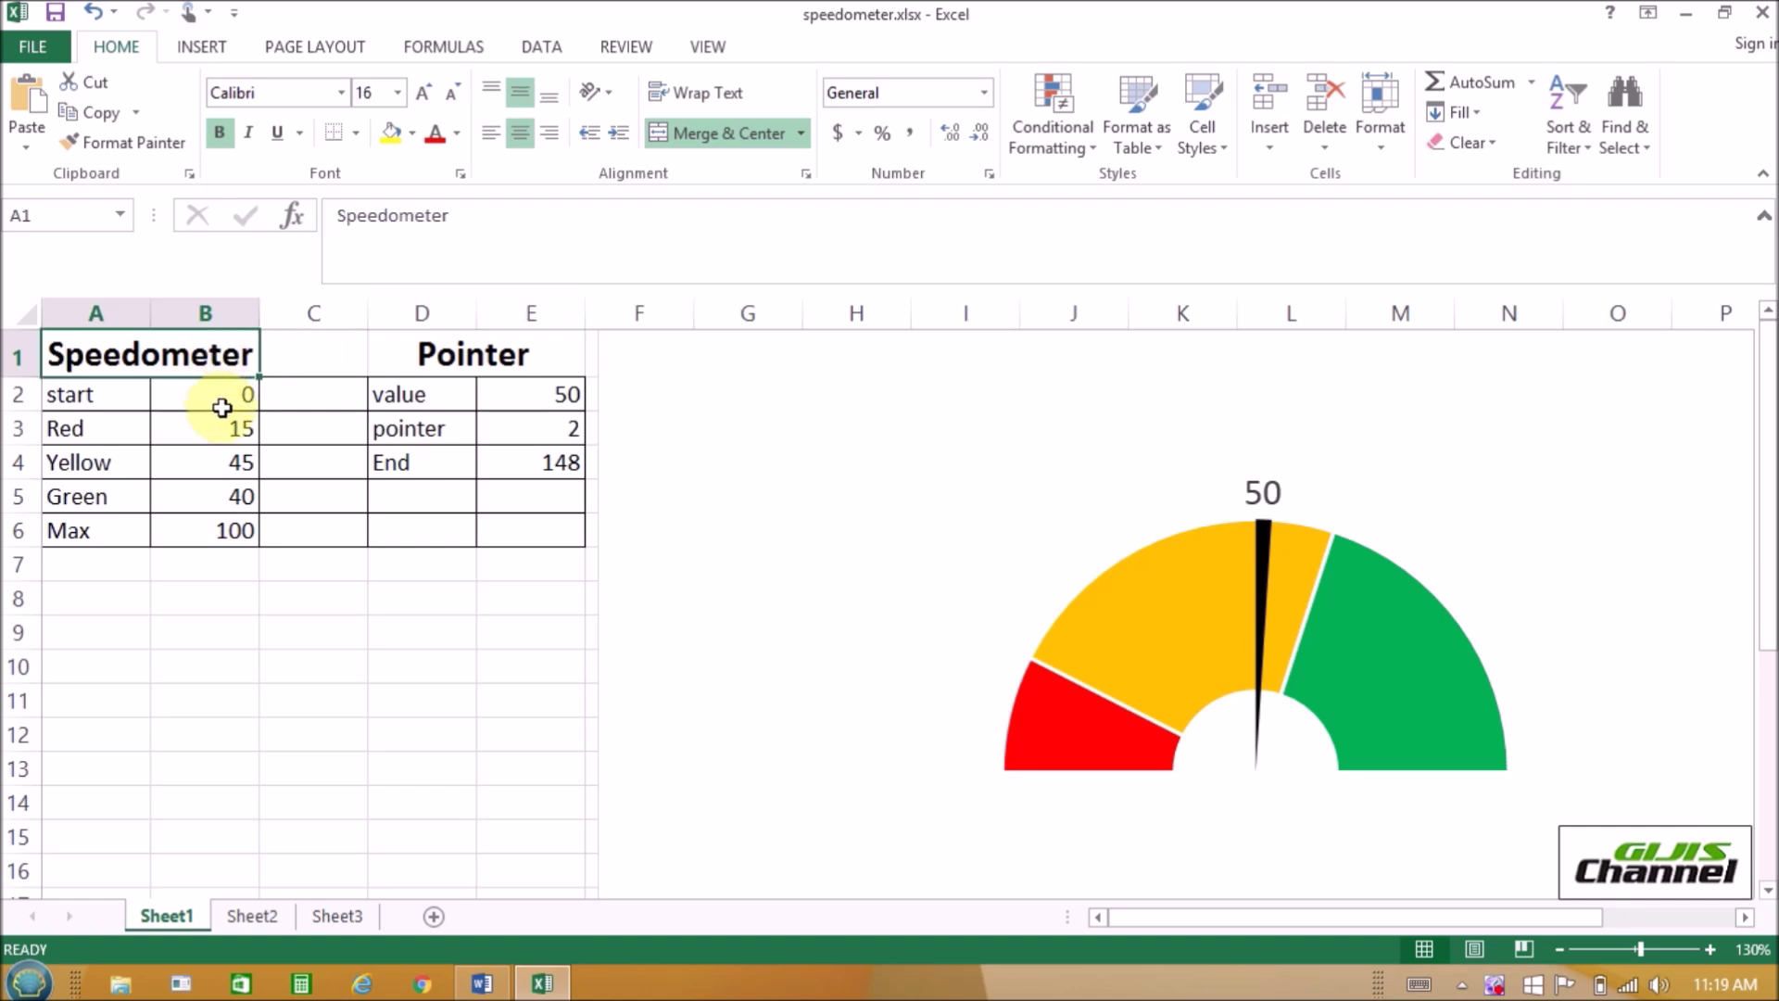
pyautogui.click(108, 402)
pyautogui.click(106, 432)
pyautogui.click(106, 464)
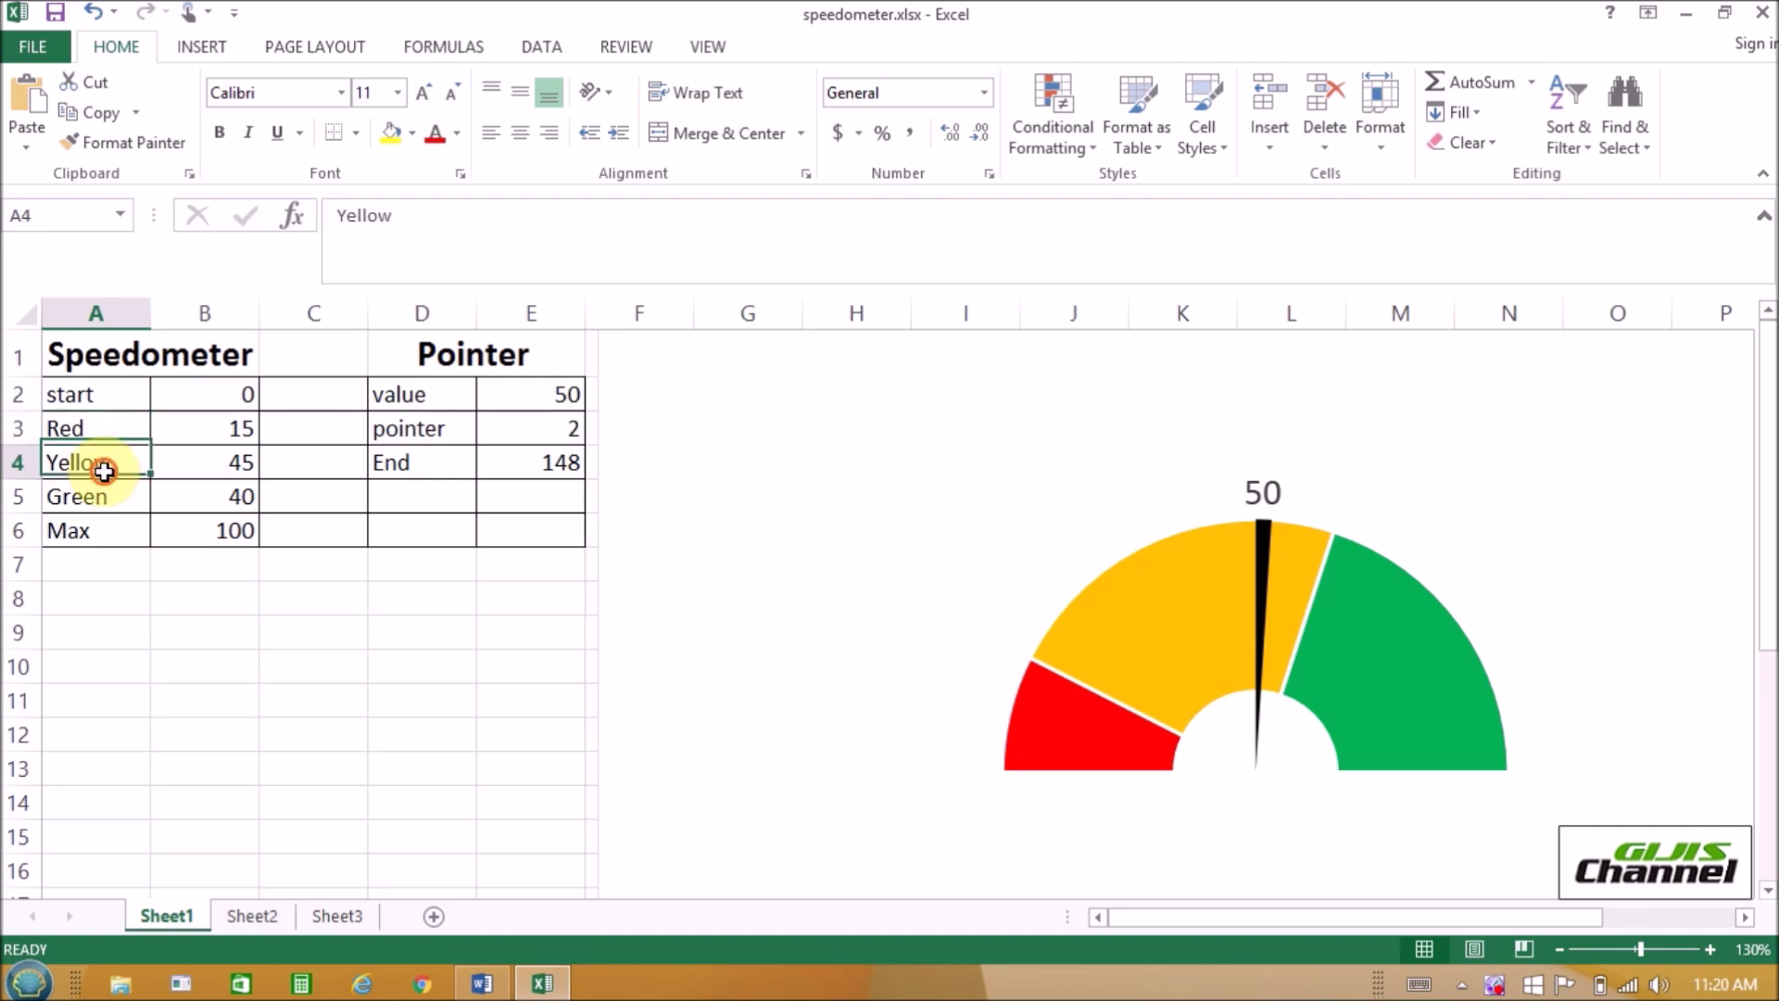
pyautogui.click(104, 499)
pyautogui.click(103, 528)
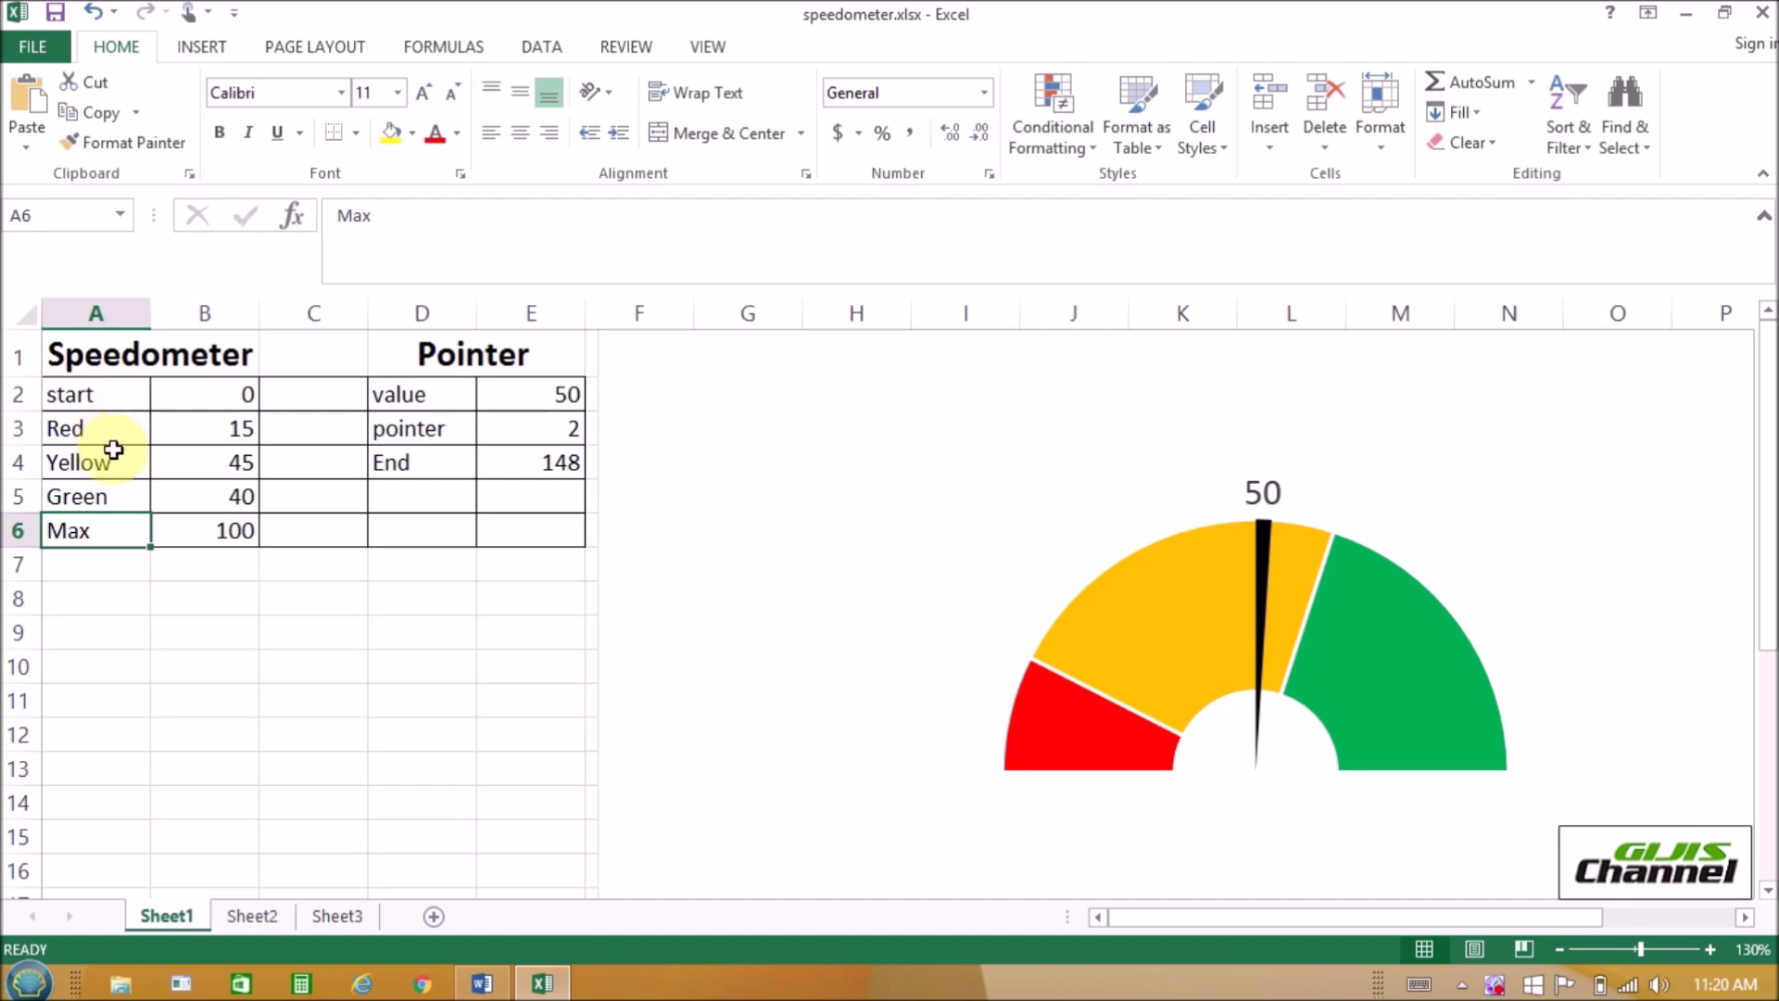
# - Compare the start, Red, Yellow, Green and Max values in the Speedometer table with the gauge chart's segments
pyautogui.click(113, 401)
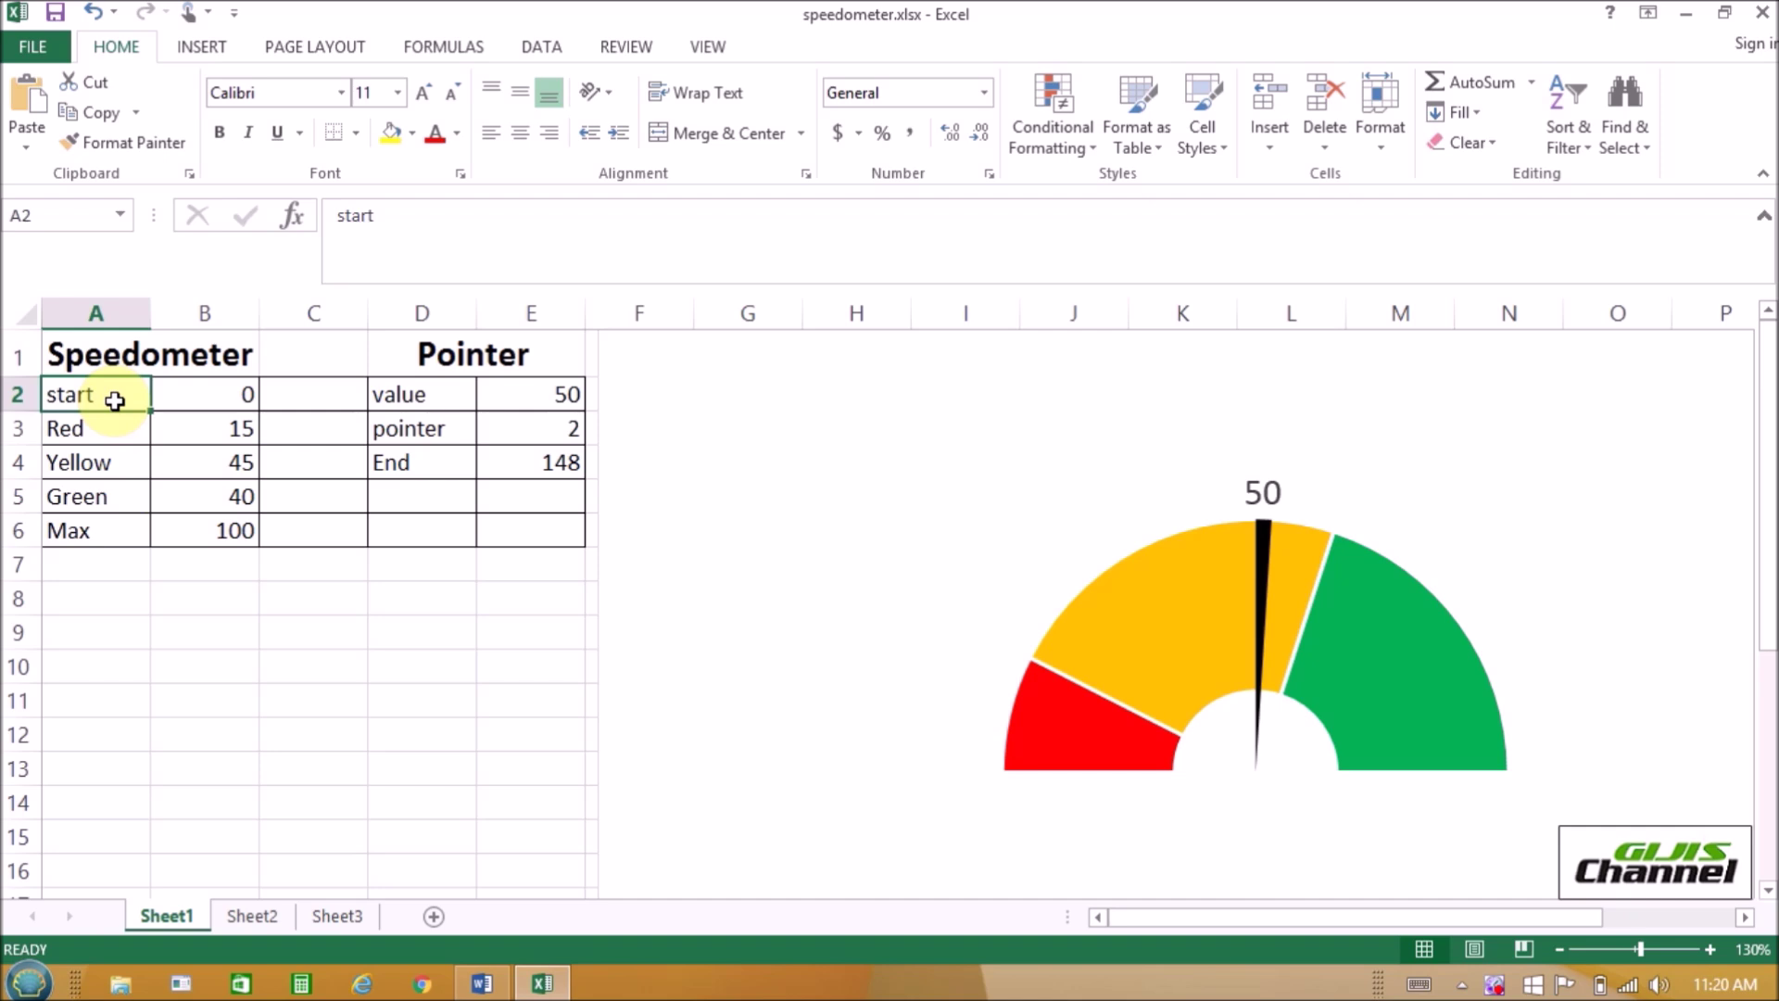
pyautogui.click(211, 393)
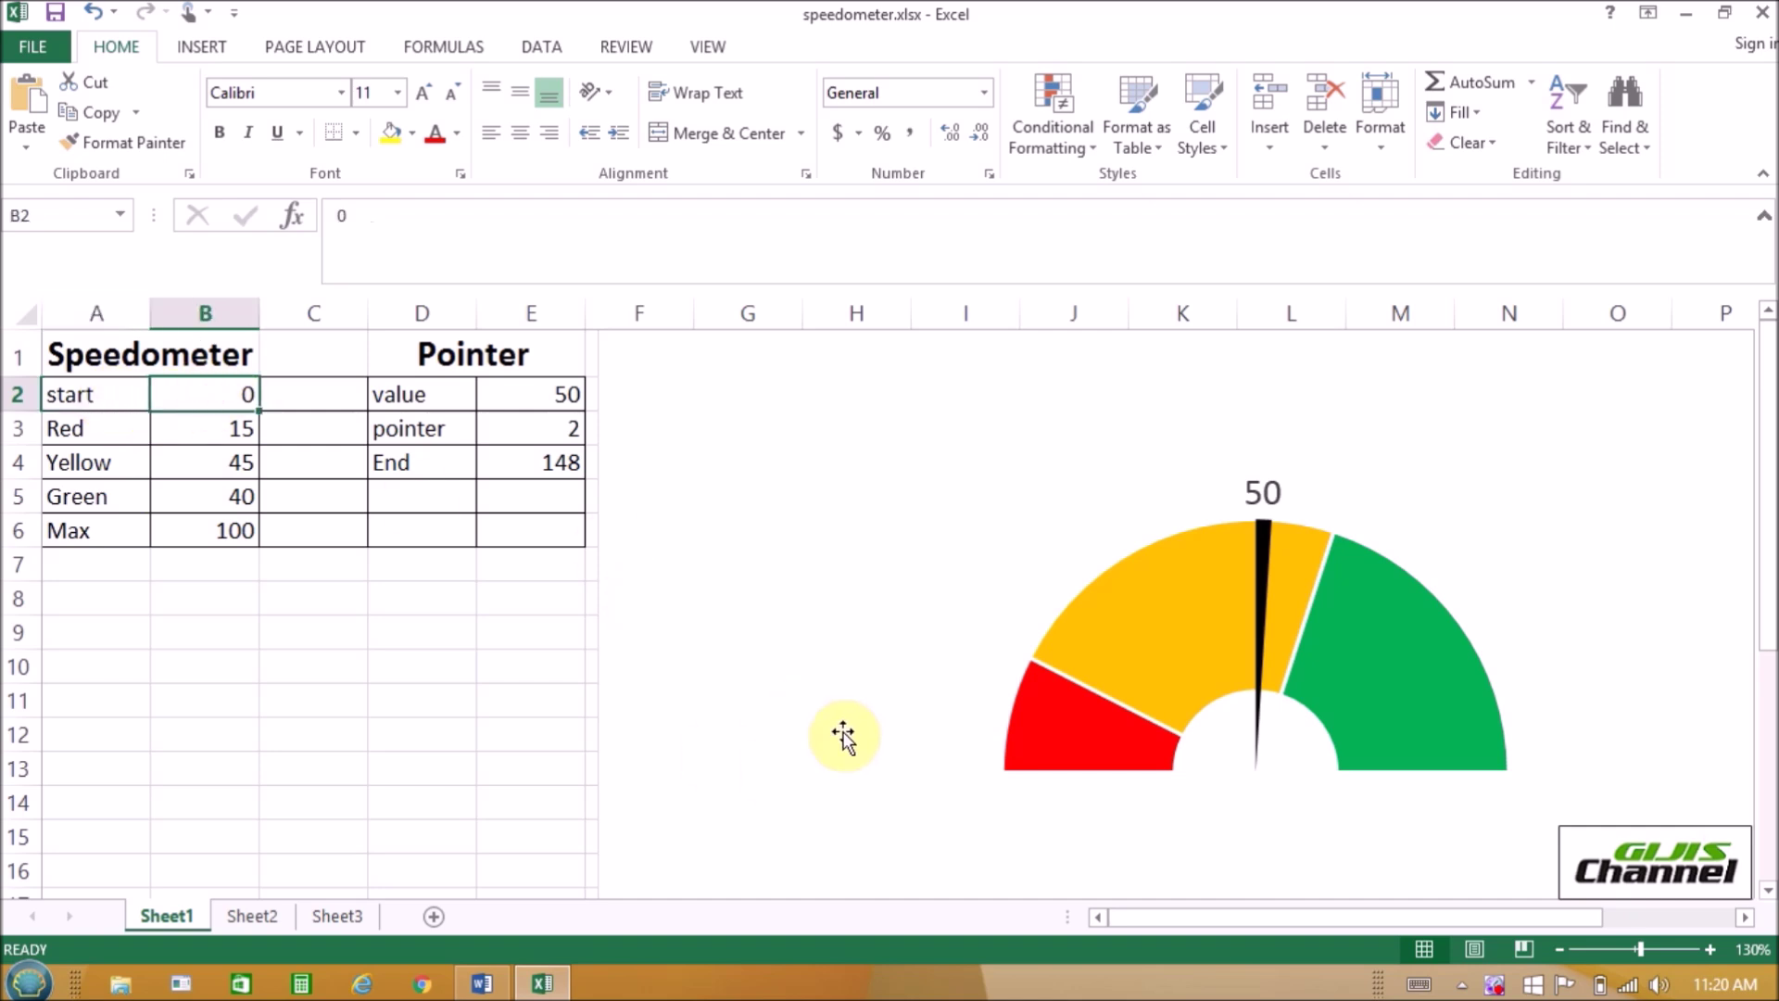
pyautogui.moveTo(1014, 766)
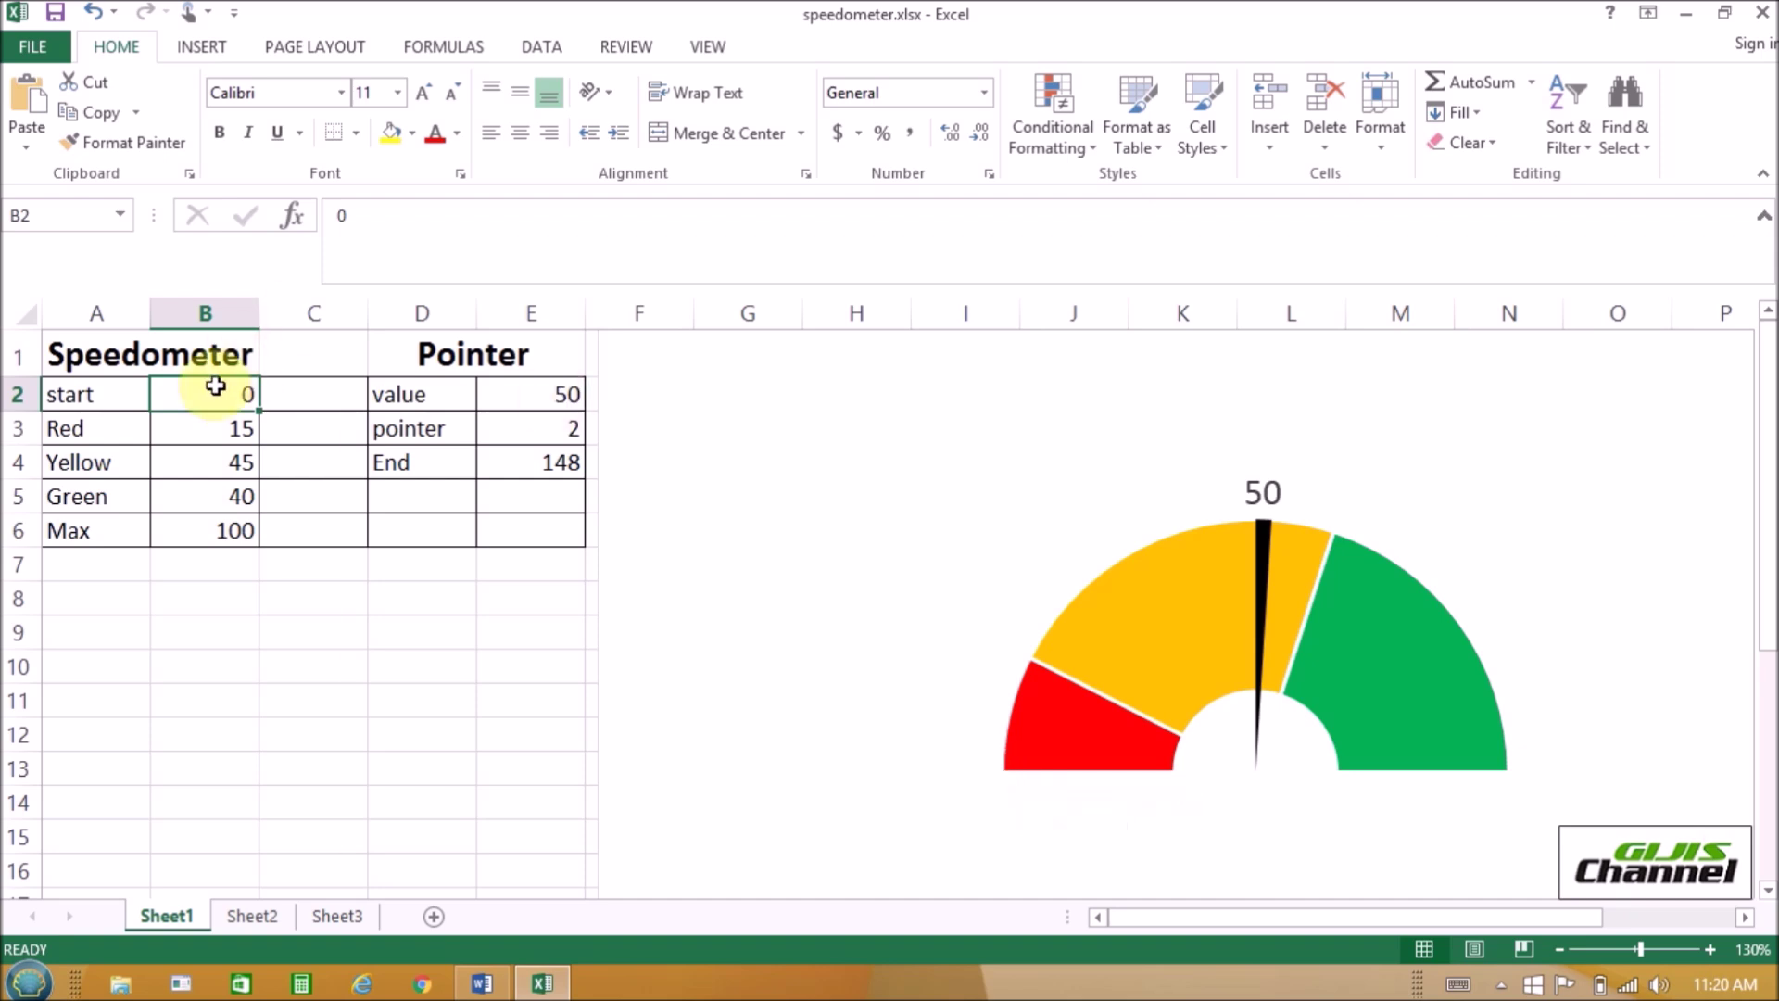
pyautogui.click(111, 439)
pyautogui.click(218, 439)
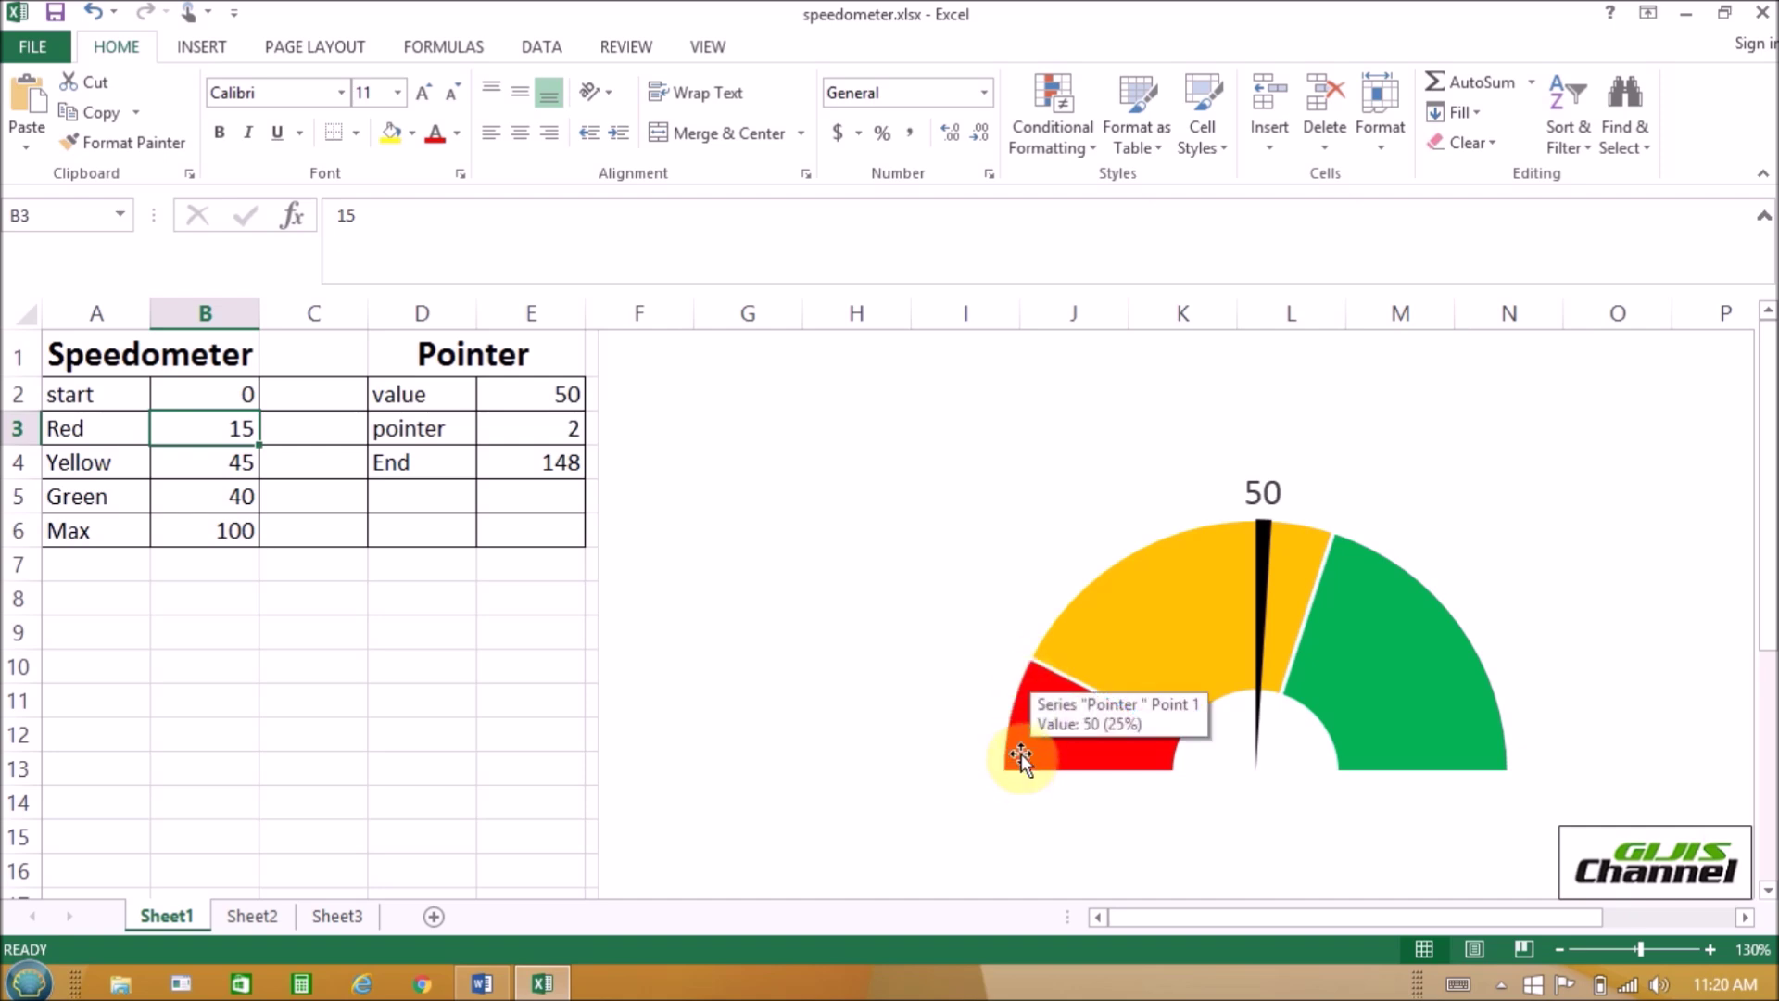
pyautogui.click(92, 475)
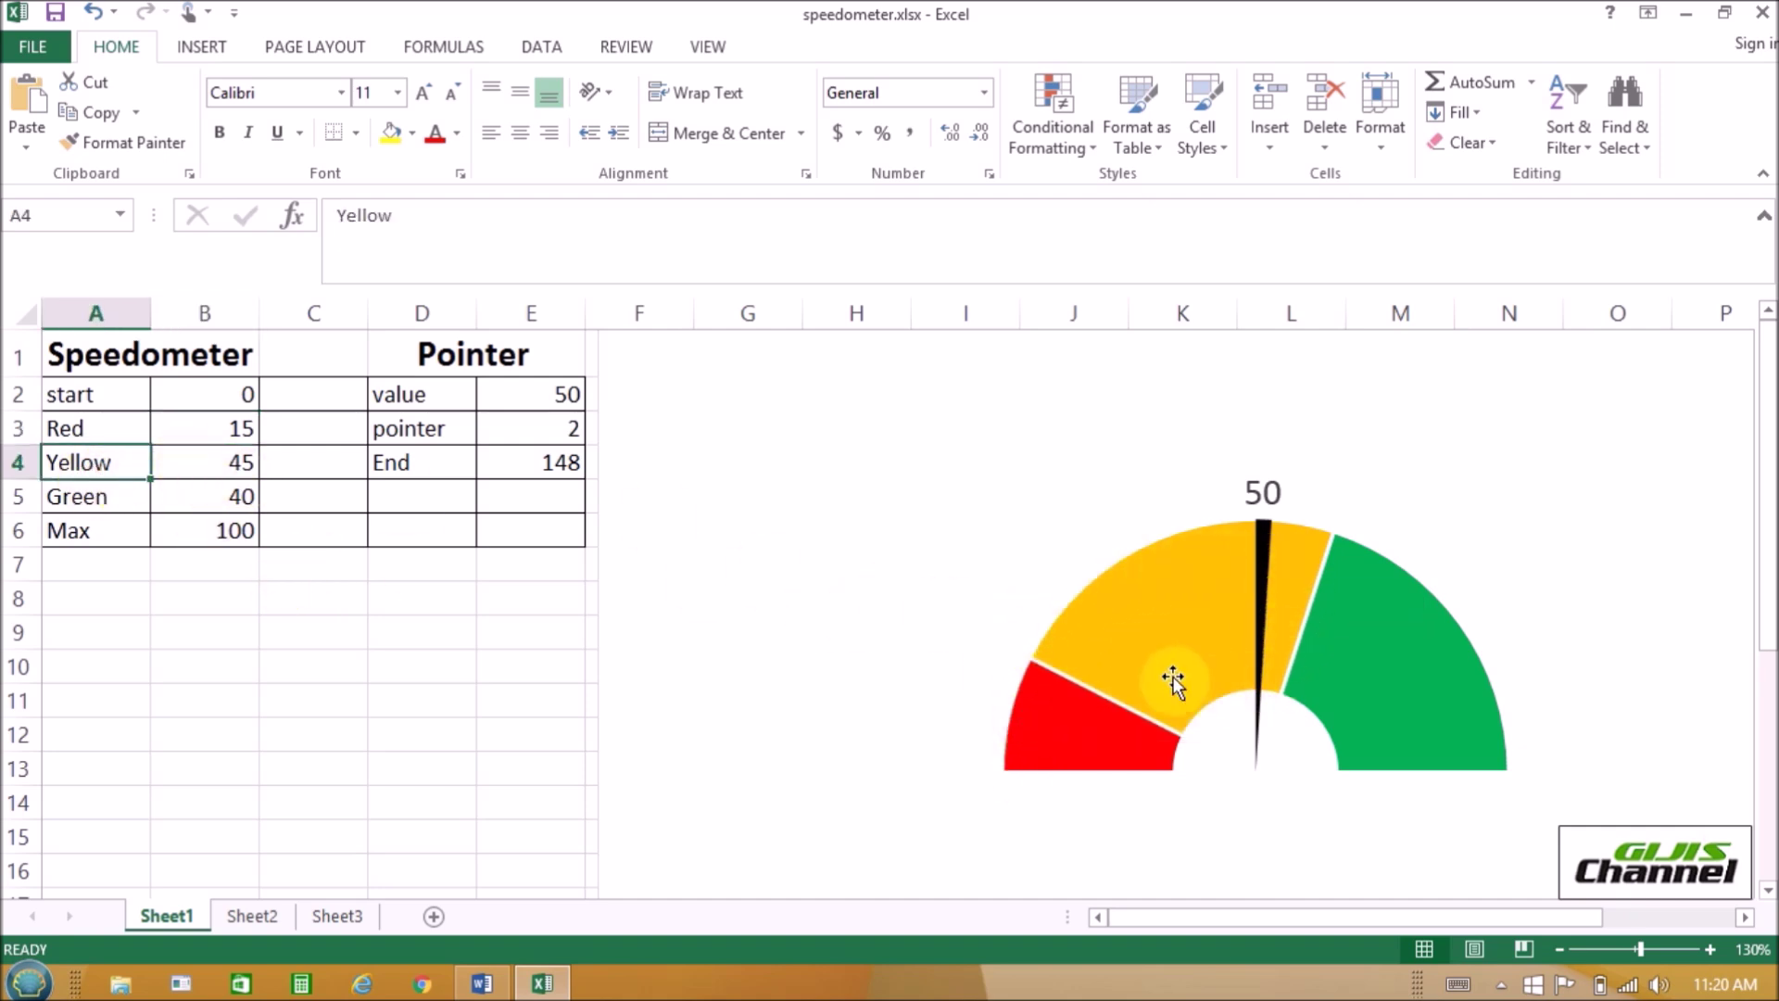
pyautogui.click(123, 498)
pyautogui.click(241, 498)
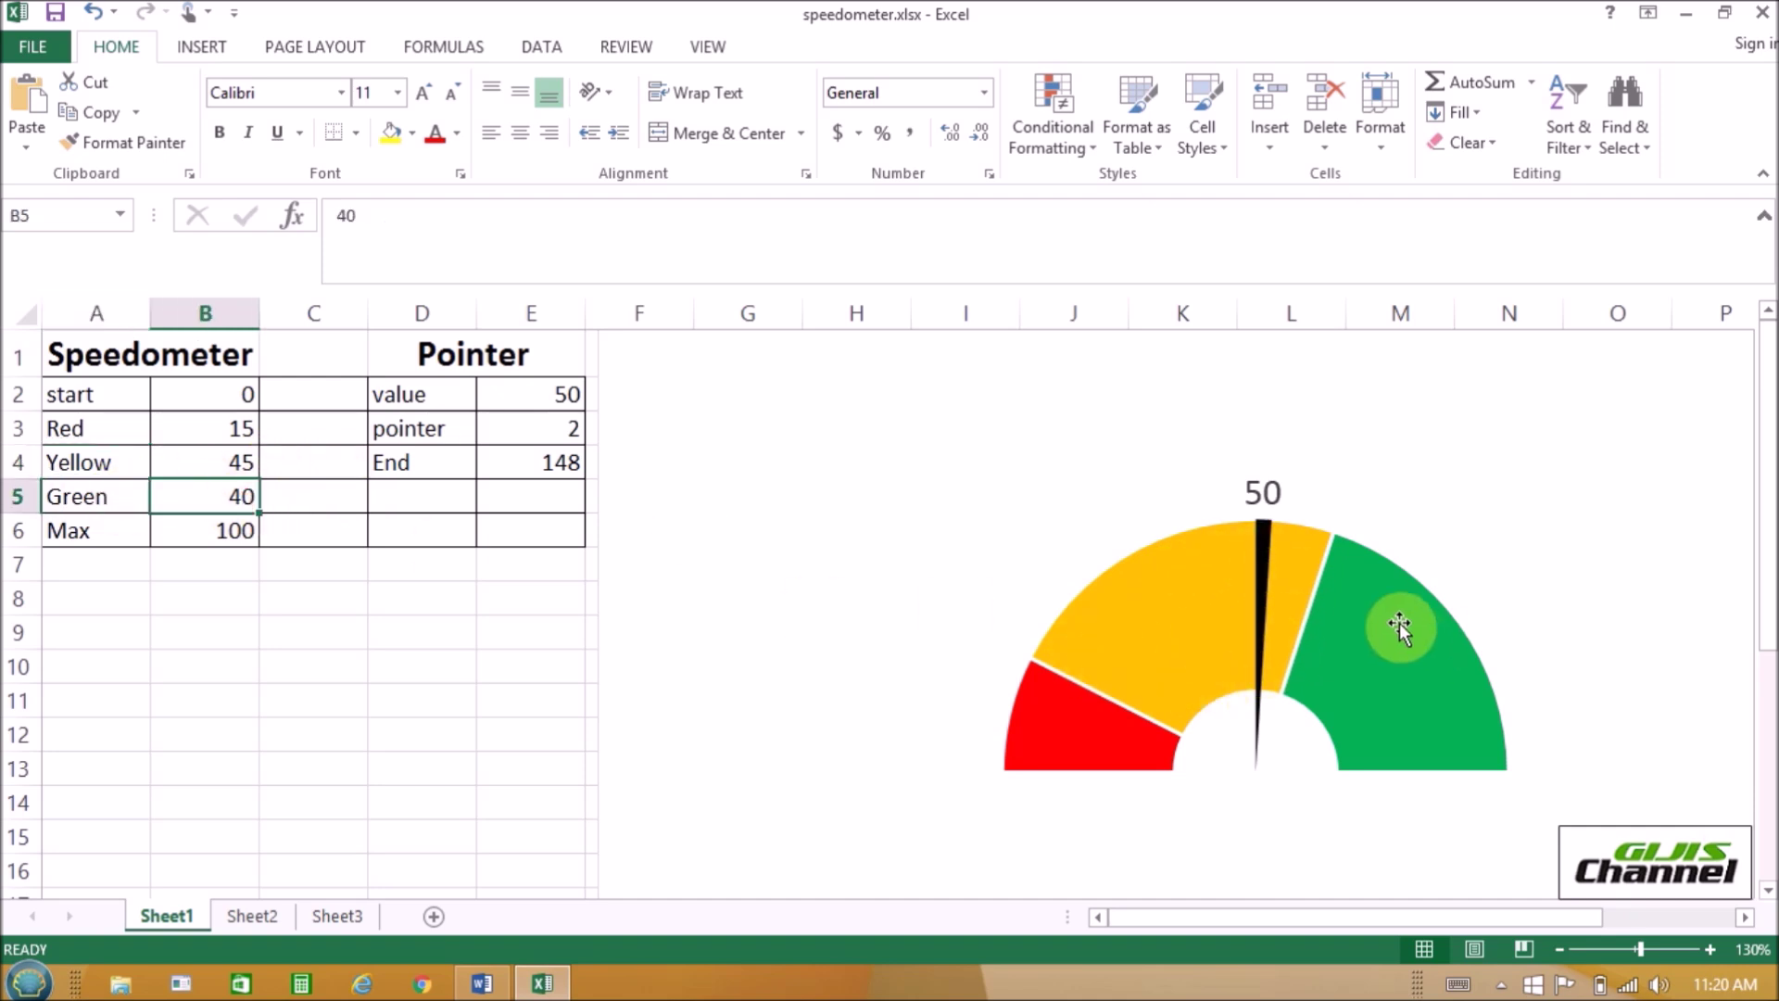
pyautogui.click(108, 536)
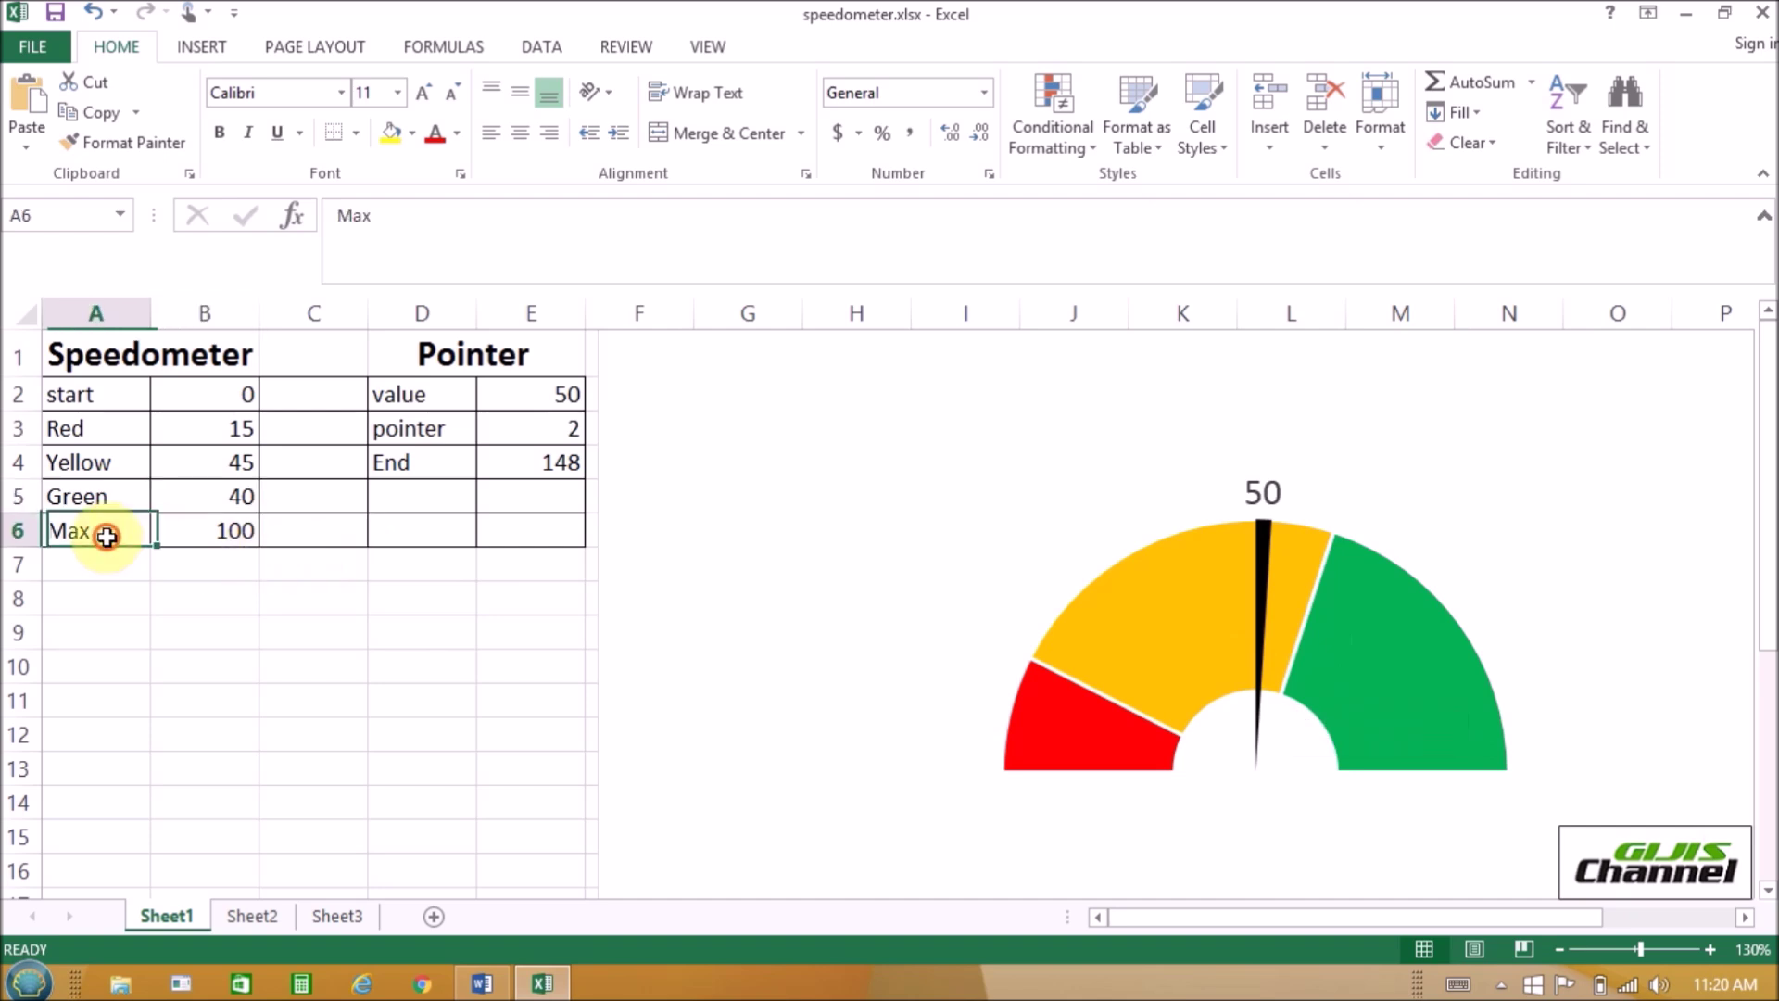
pyautogui.click(221, 540)
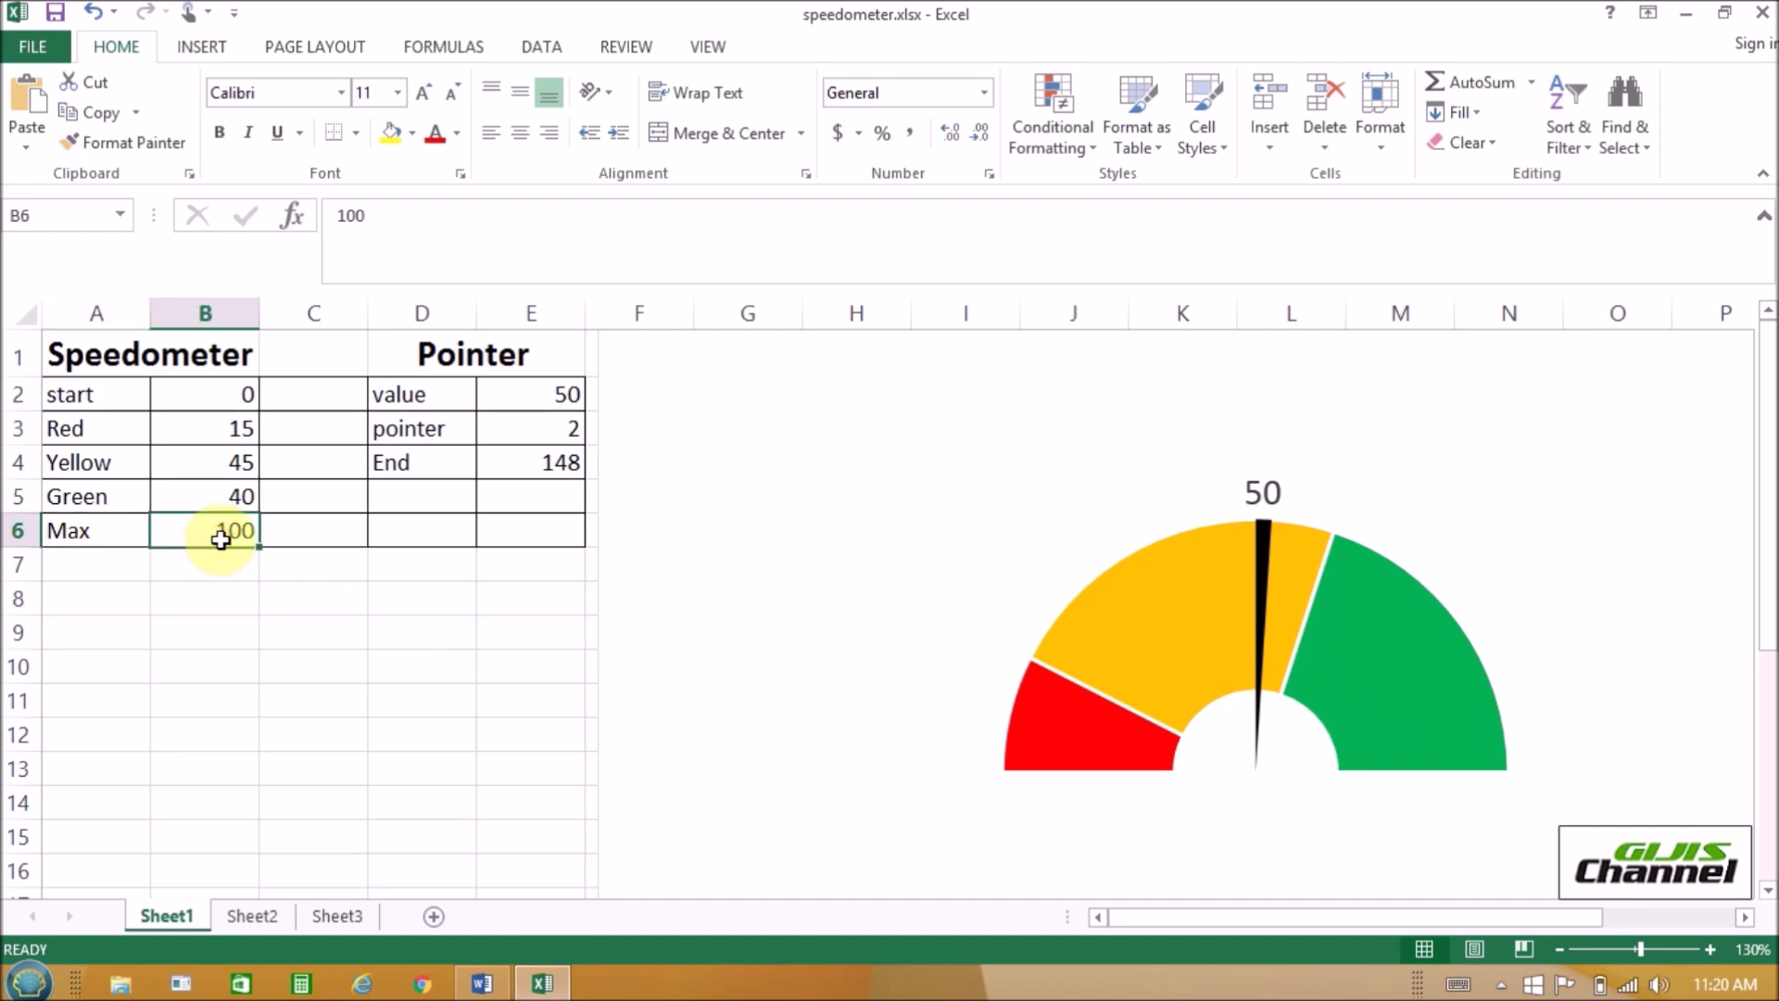
pyautogui.click(231, 394)
pyautogui.click(237, 427)
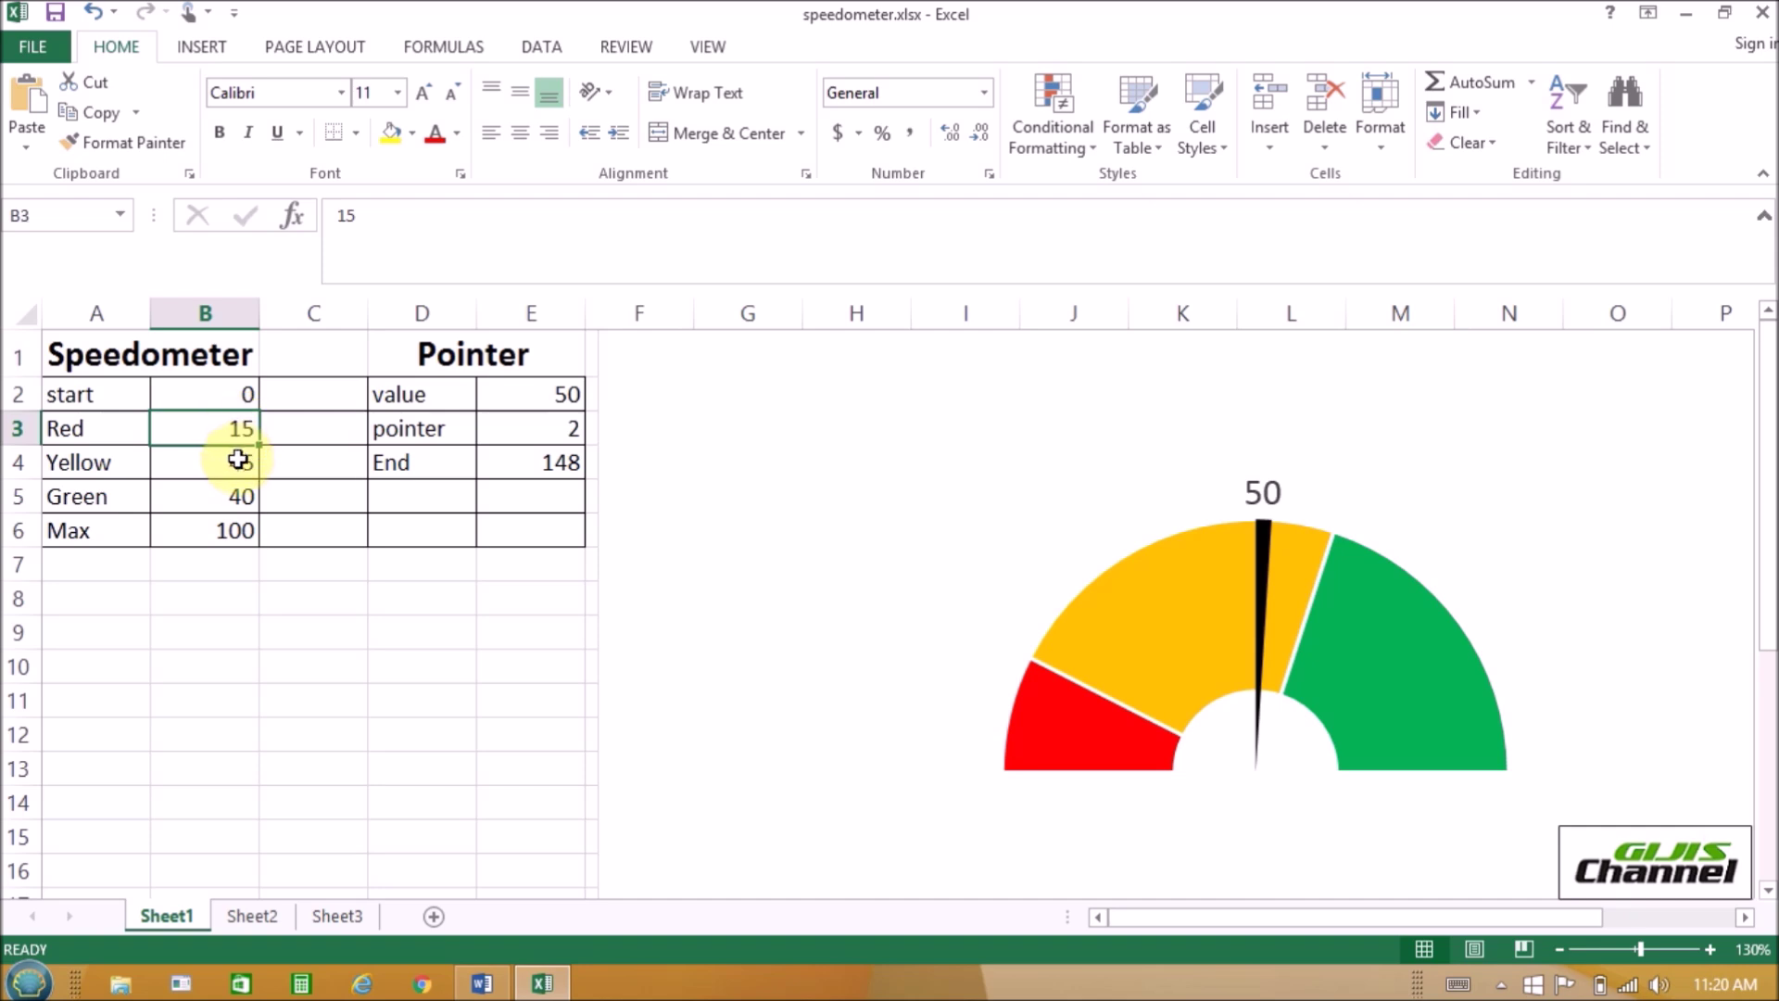
pyautogui.click(238, 463)
pyautogui.click(240, 497)
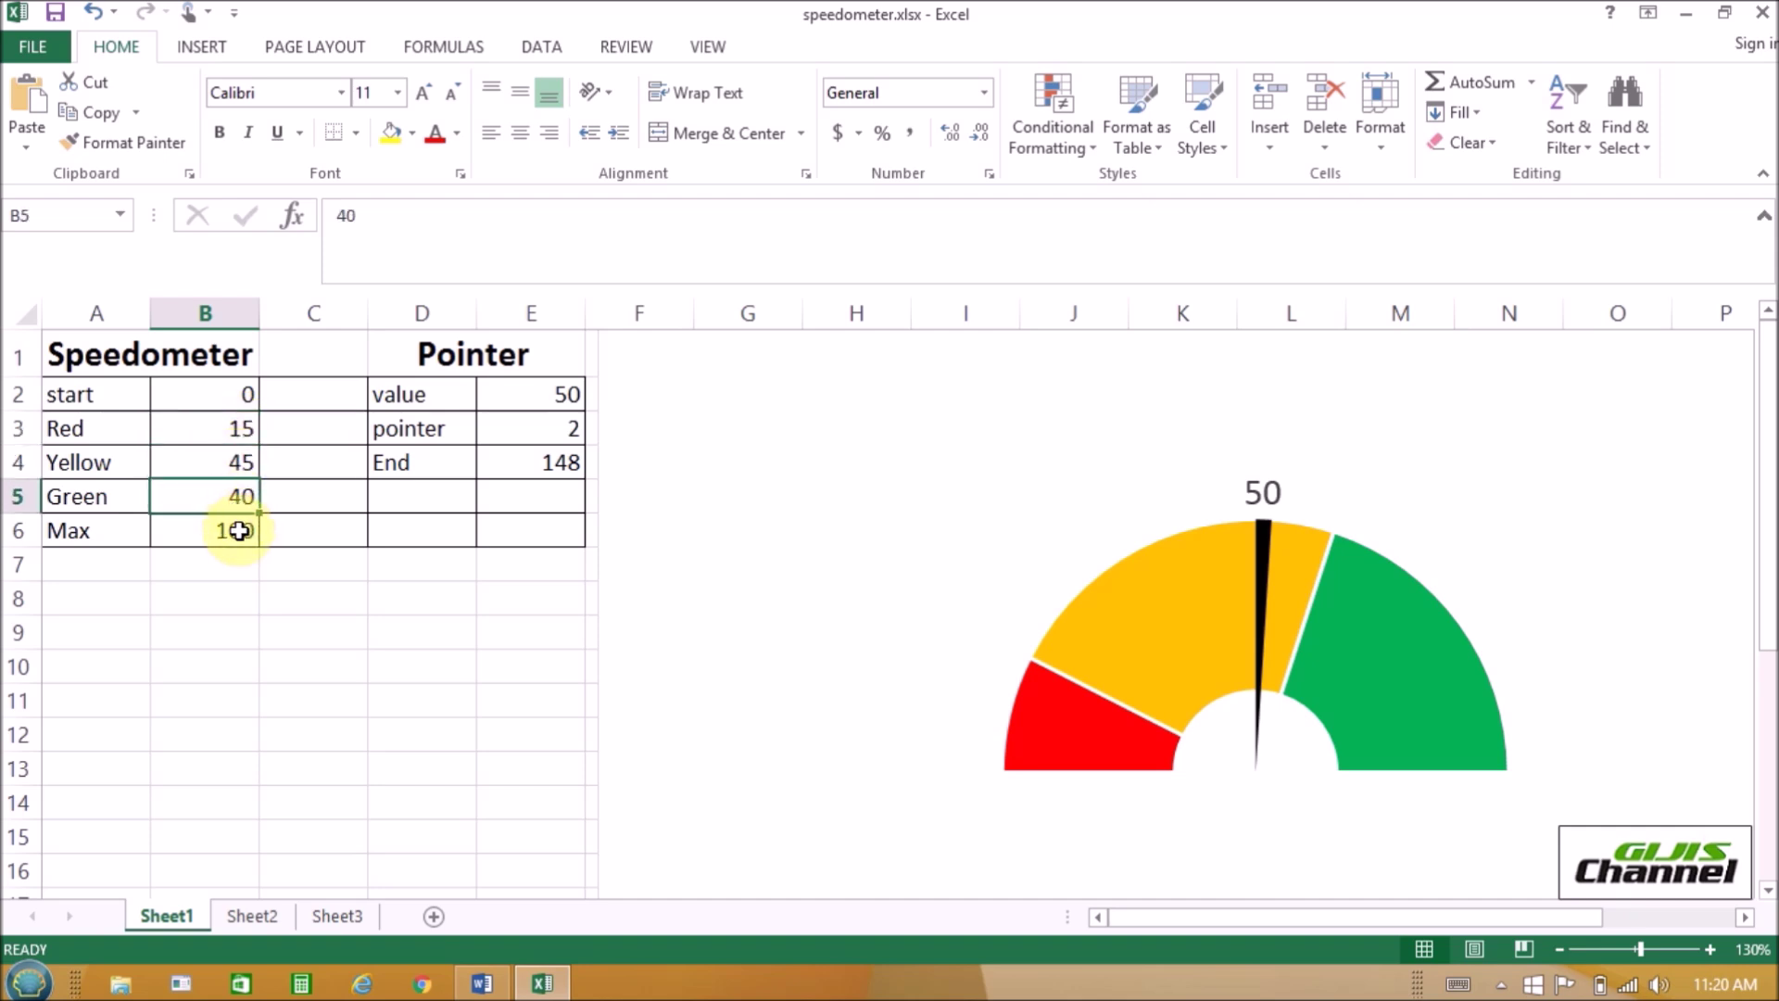
pyautogui.click(239, 531)
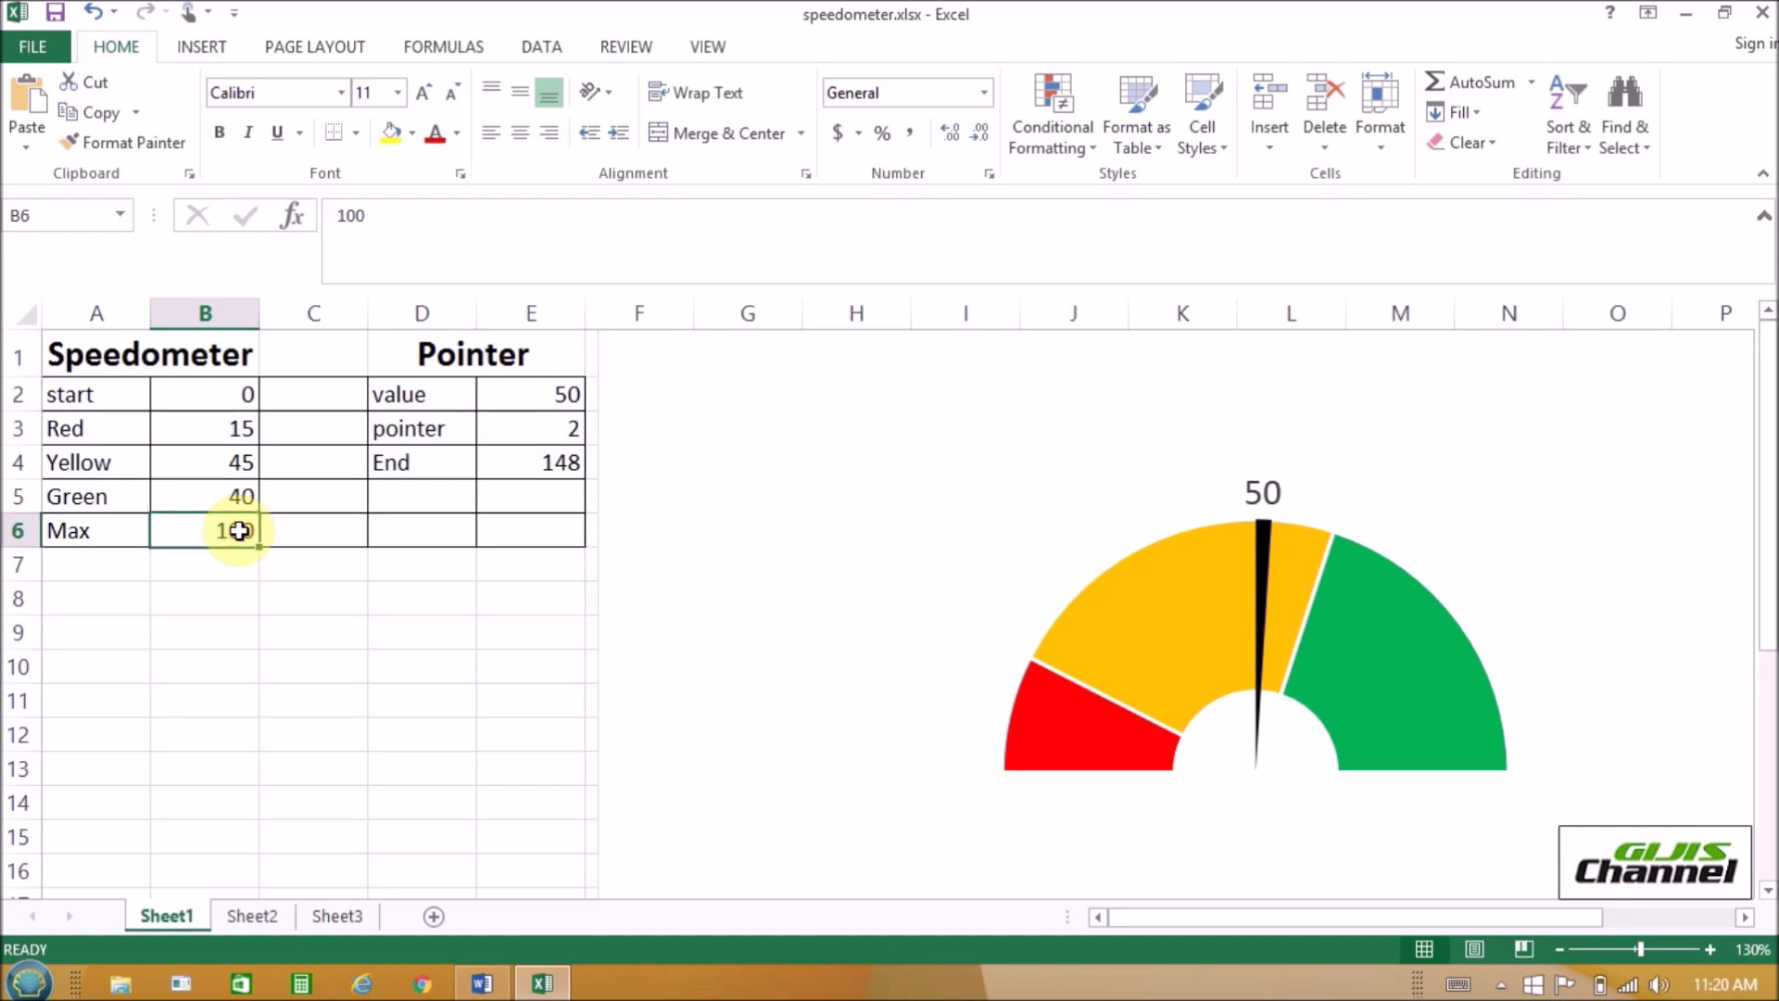
# - Test the gauge with a Pointer table value of 100 in E2, and set that value to 20
pyautogui.click(530, 360)
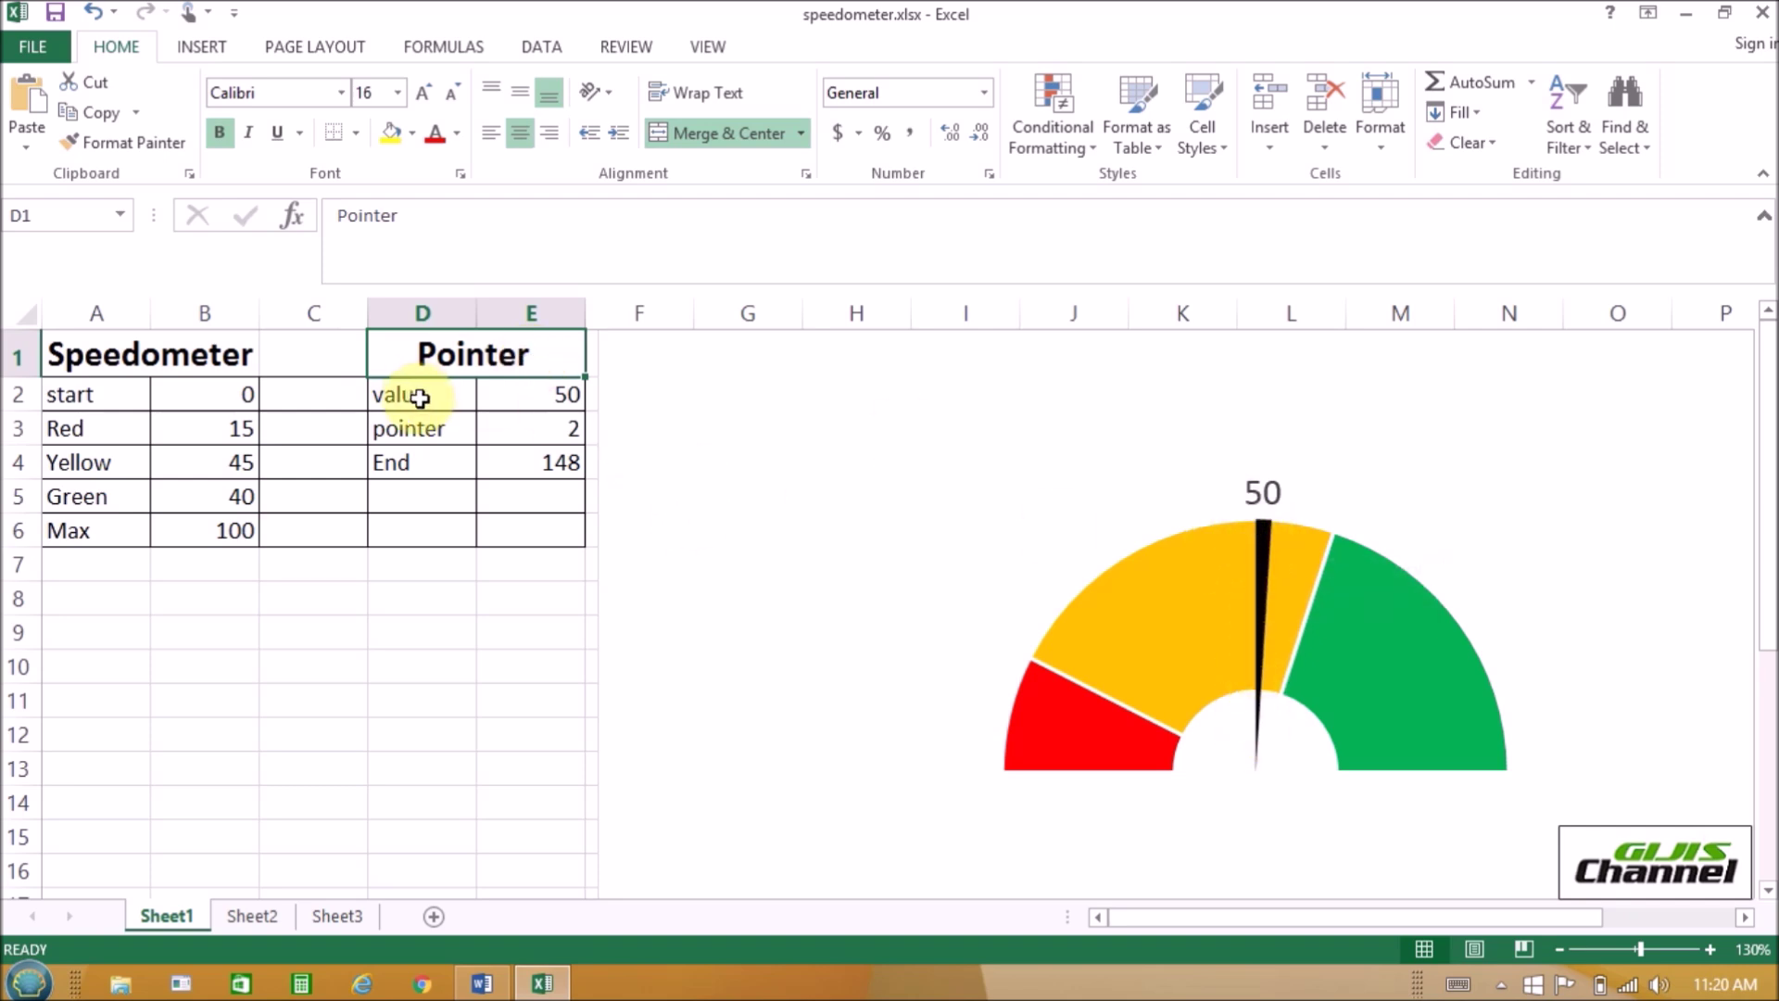
pyautogui.click(525, 408)
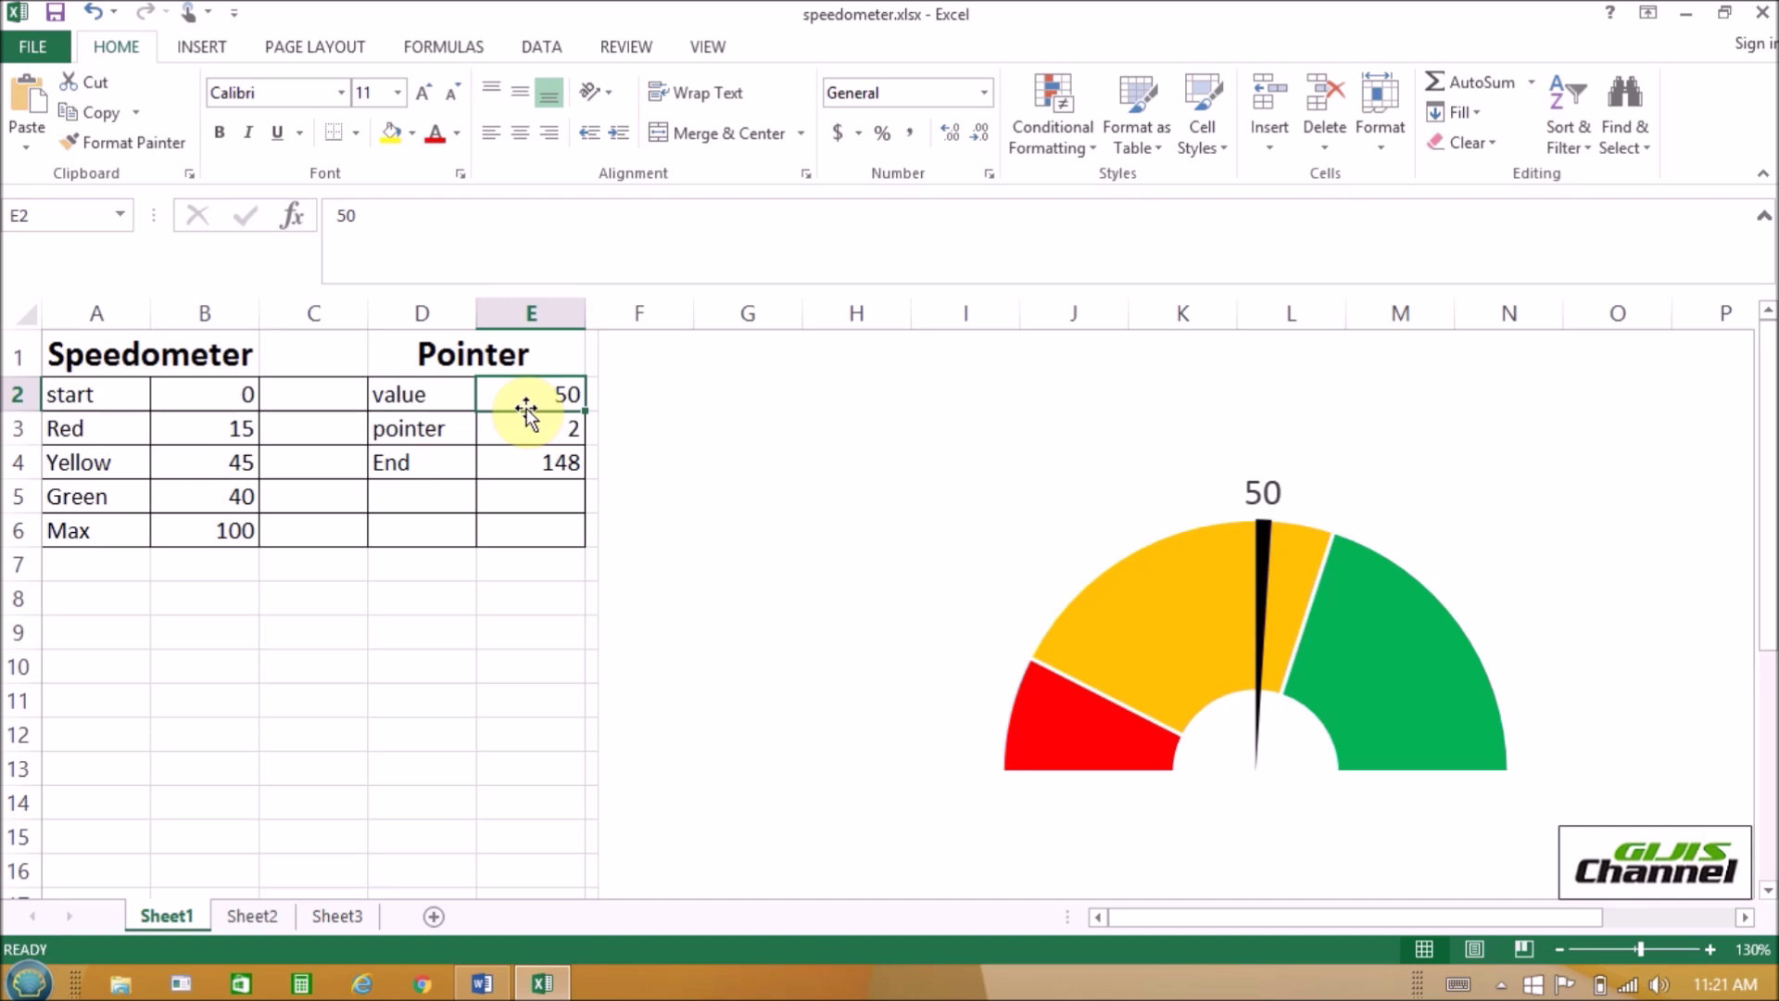
pyautogui.write('100')
pyautogui.press('Return')
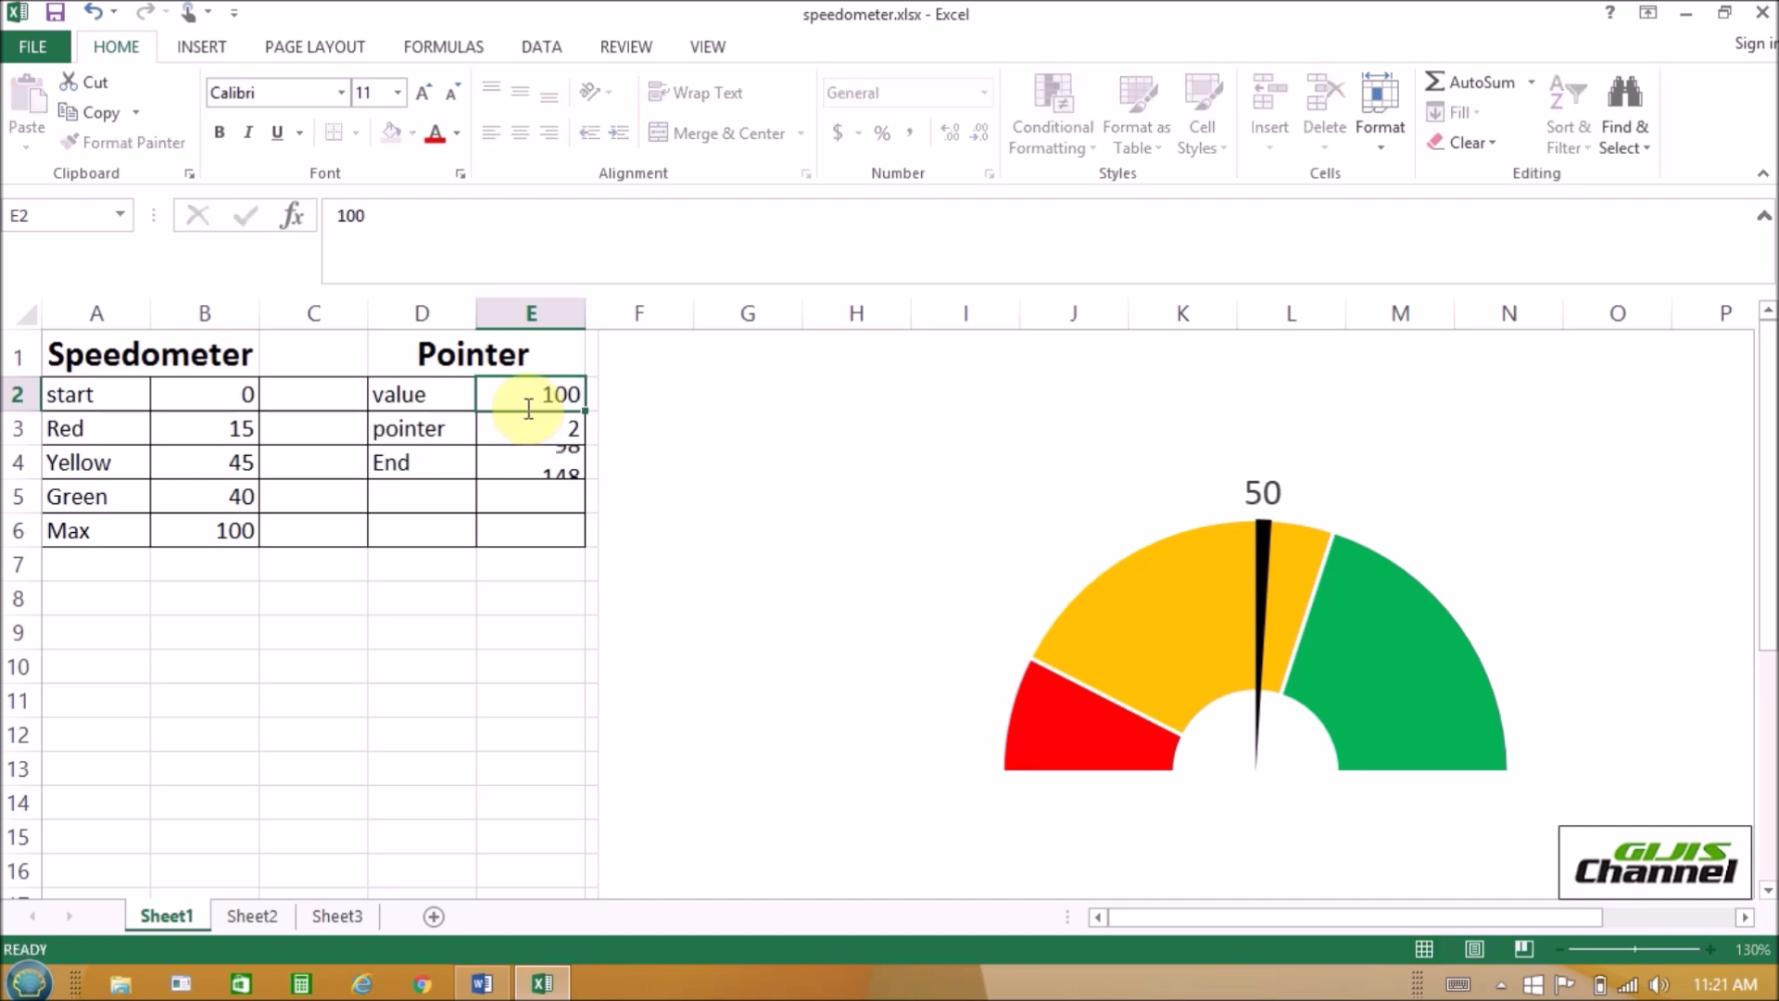
pyautogui.click(554, 398)
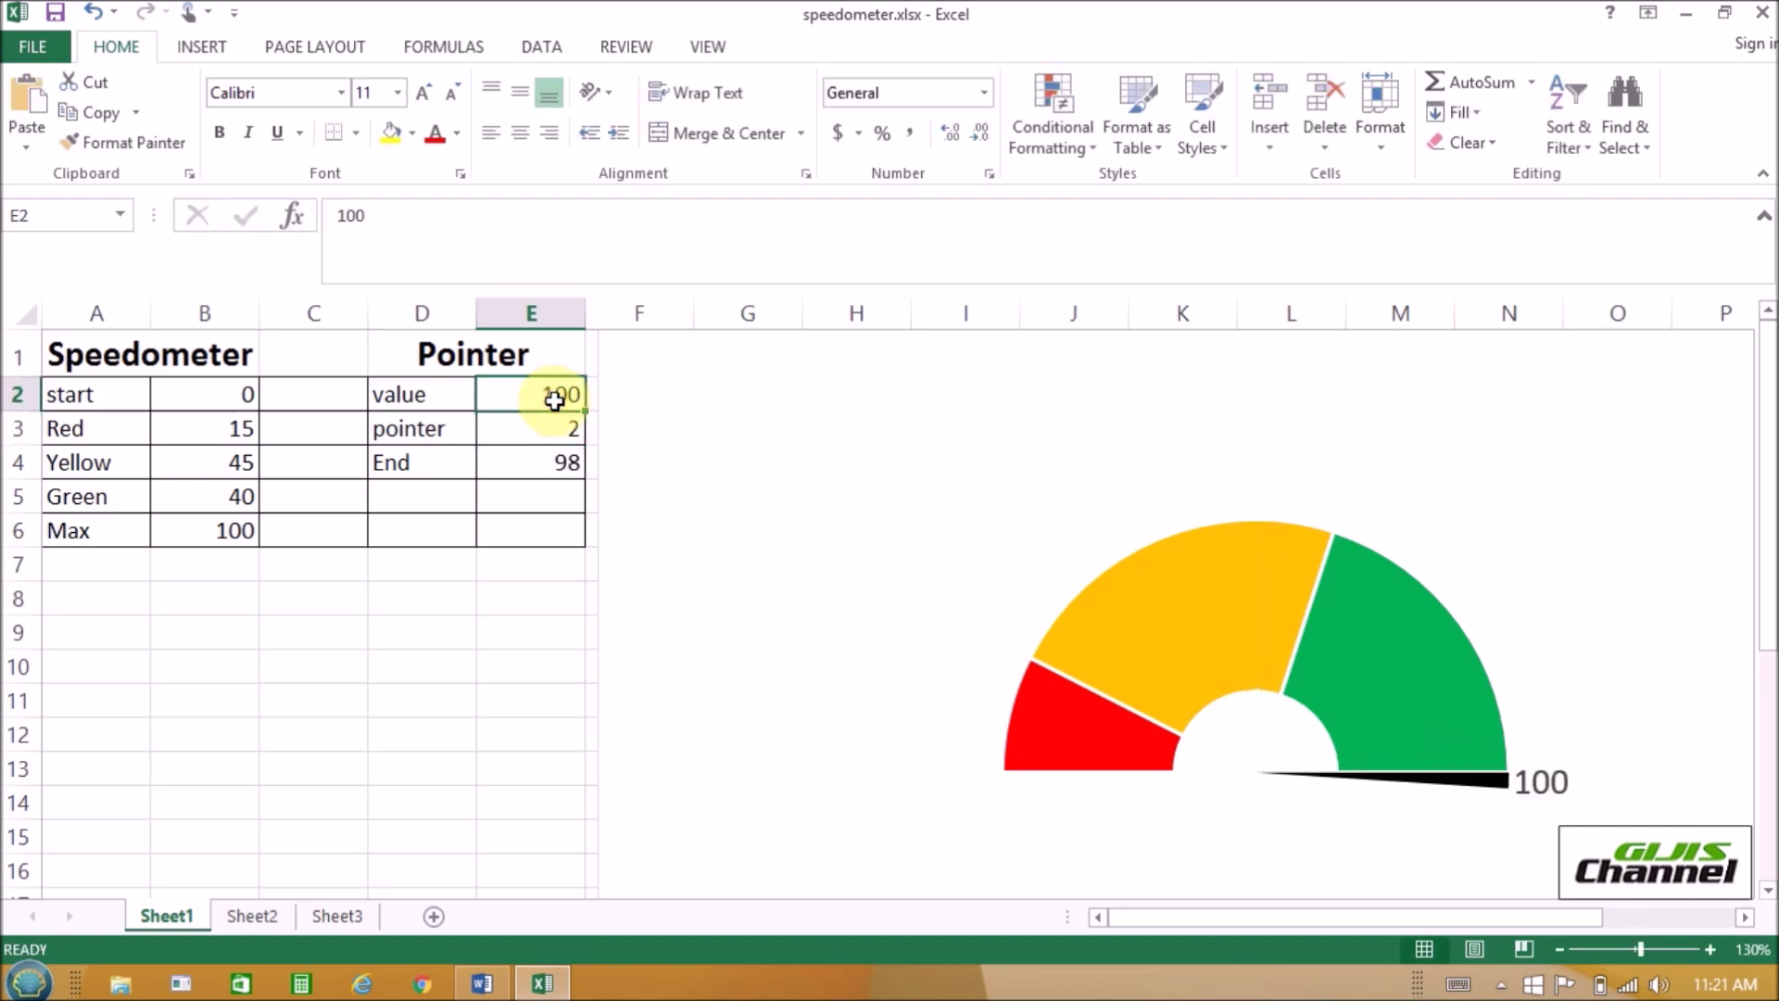
pyautogui.write('20')
pyautogui.press('Return')
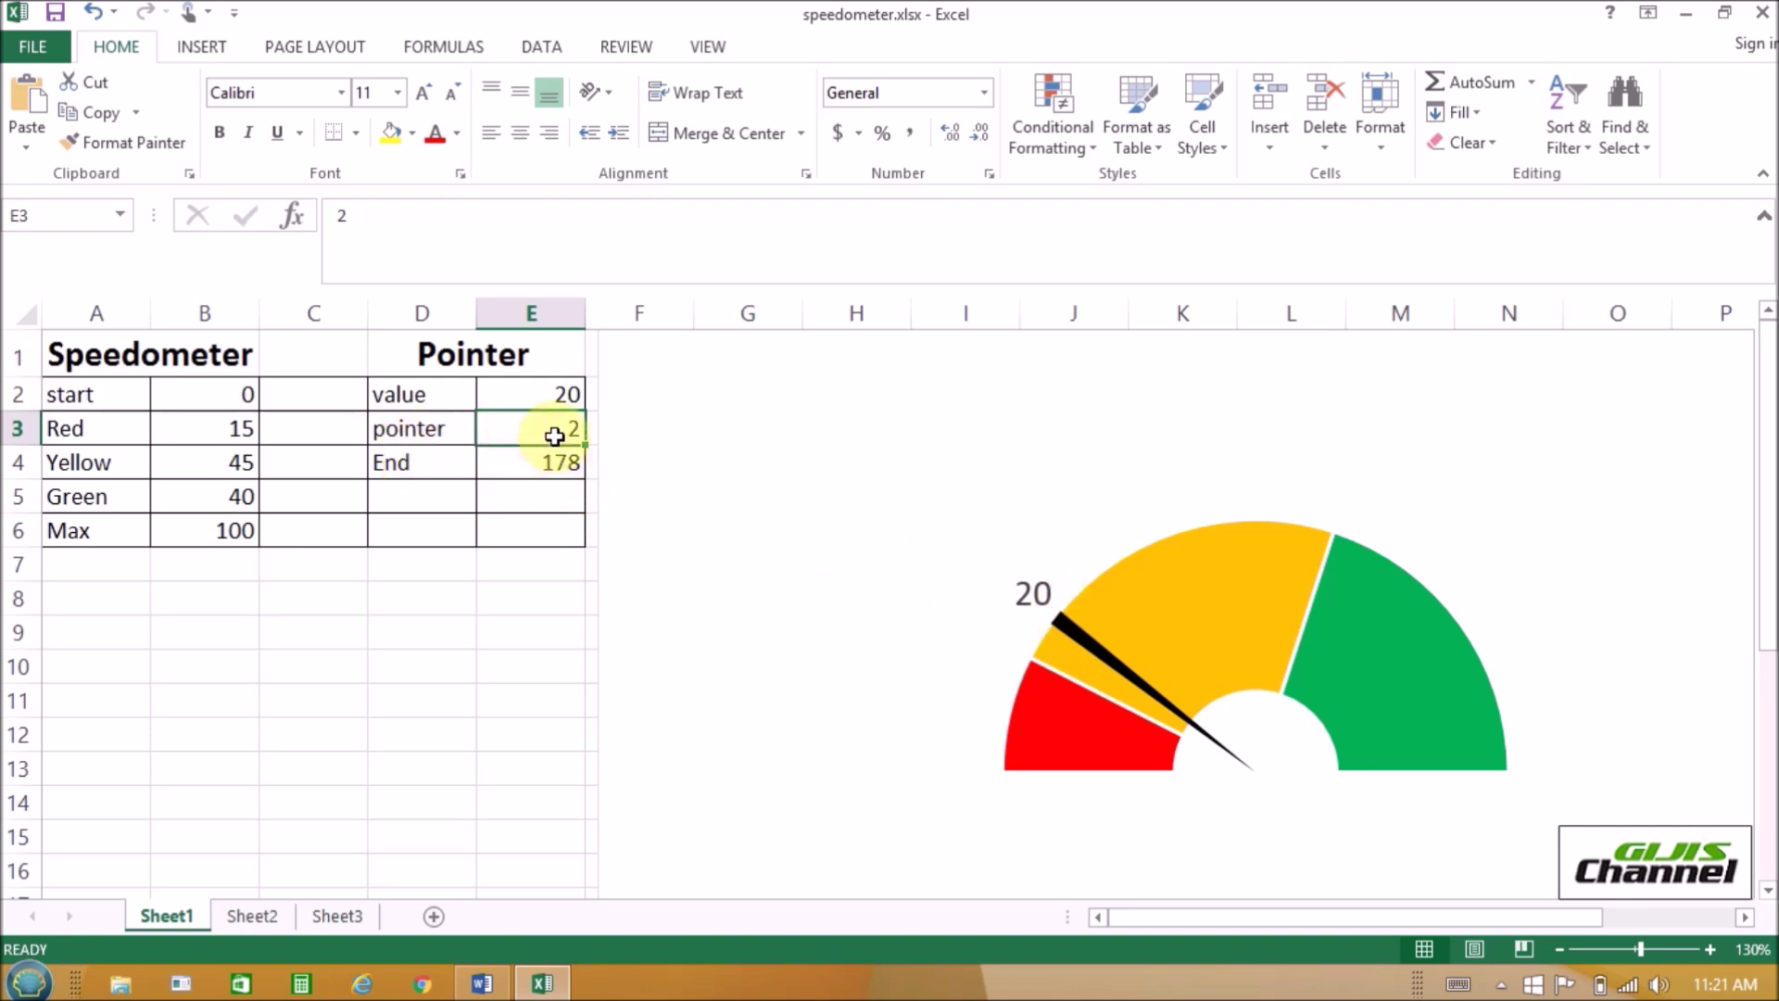
# - Try a pointer thickness of 1 in E3, and set the thickness to 3
pyautogui.write('1')
pyautogui.press('Return')
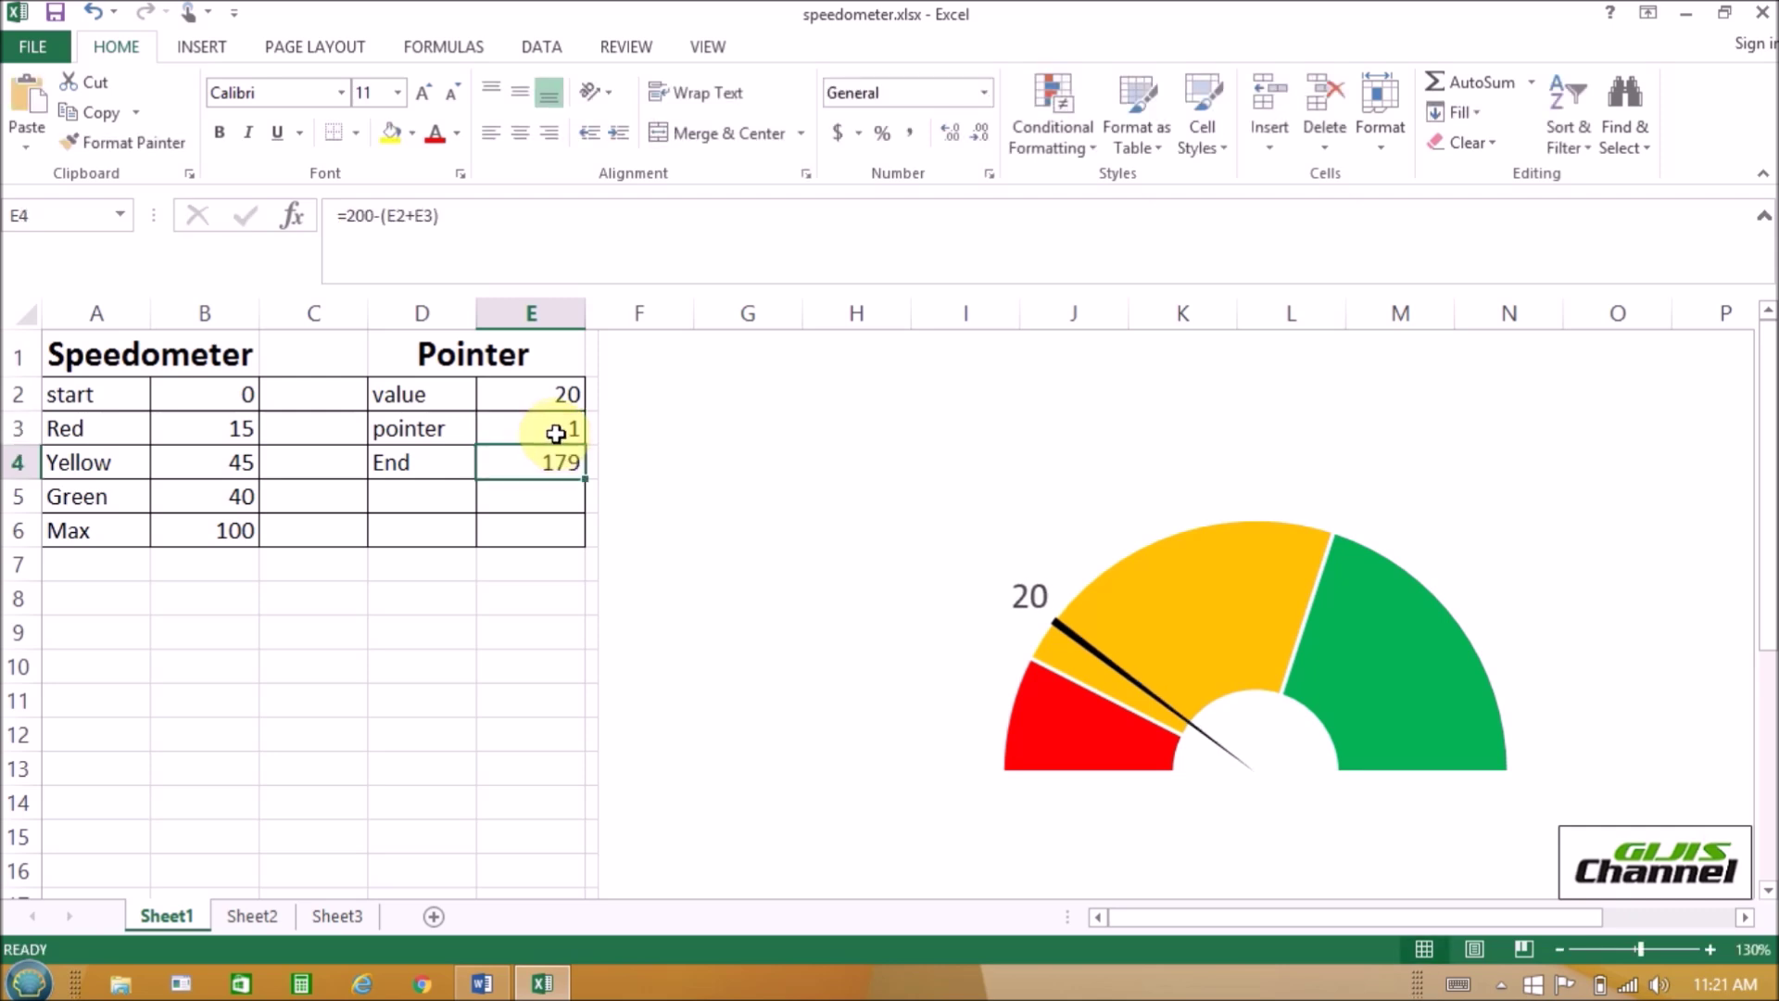
pyautogui.click(556, 434)
pyautogui.write('3')
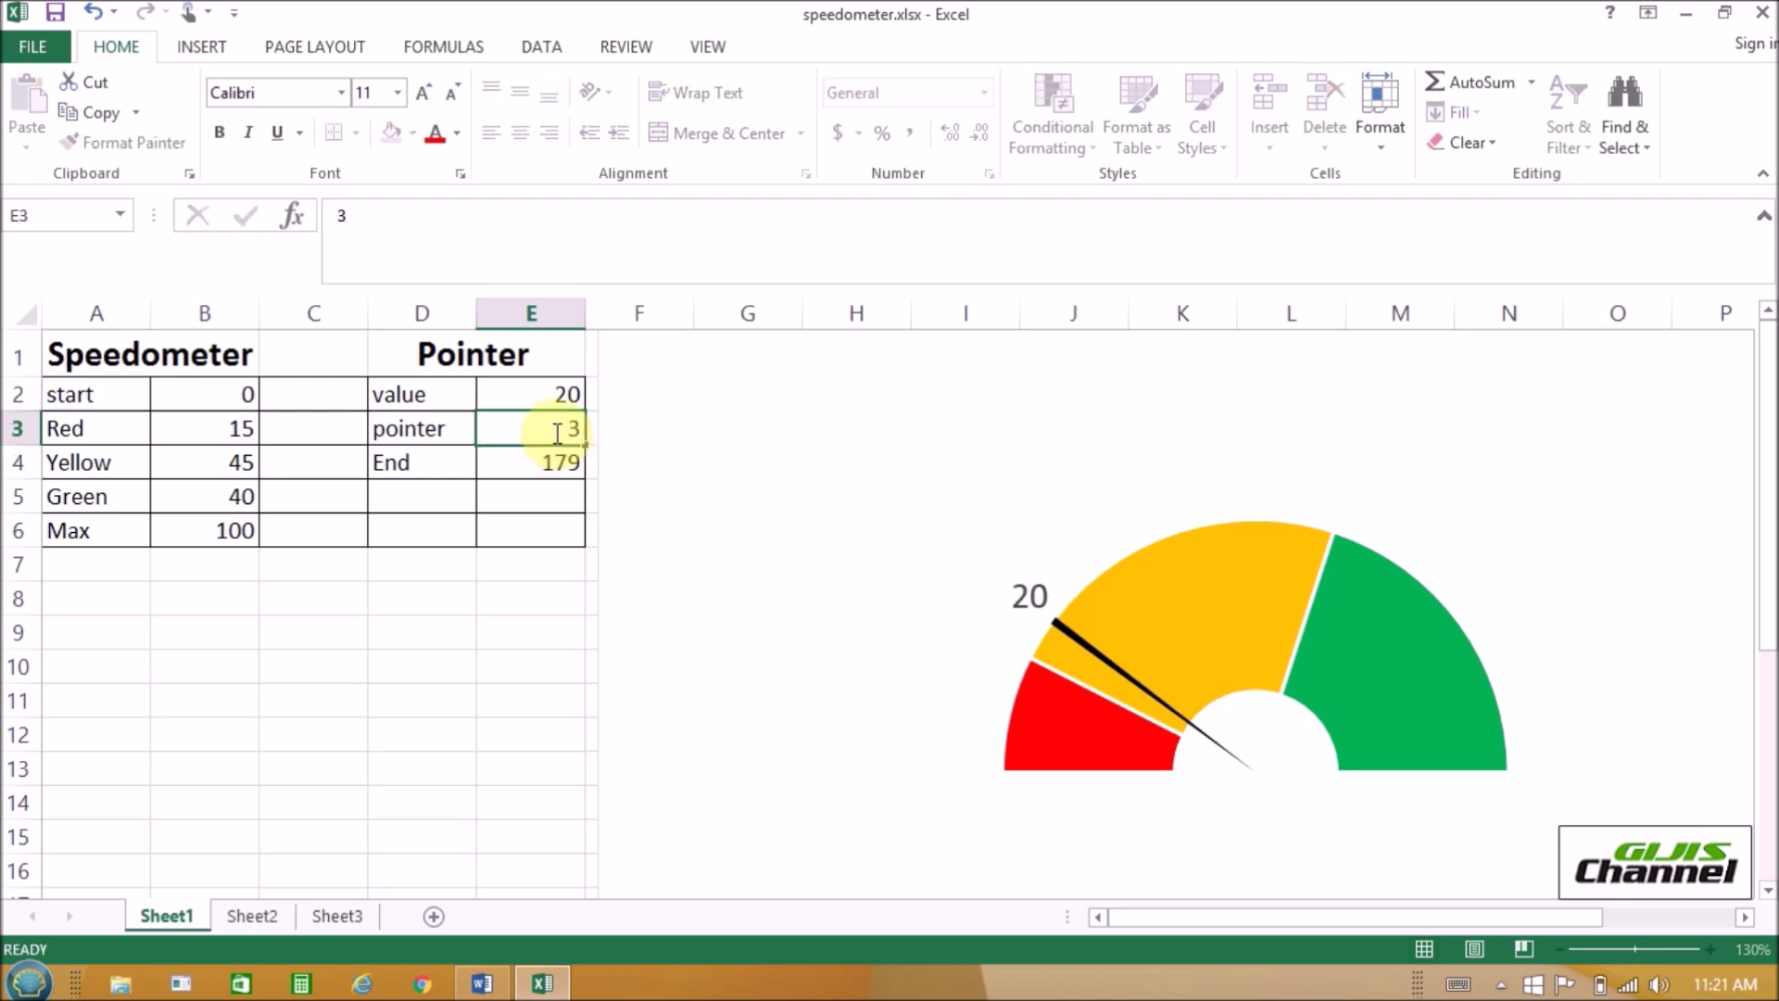
pyautogui.press('Return')
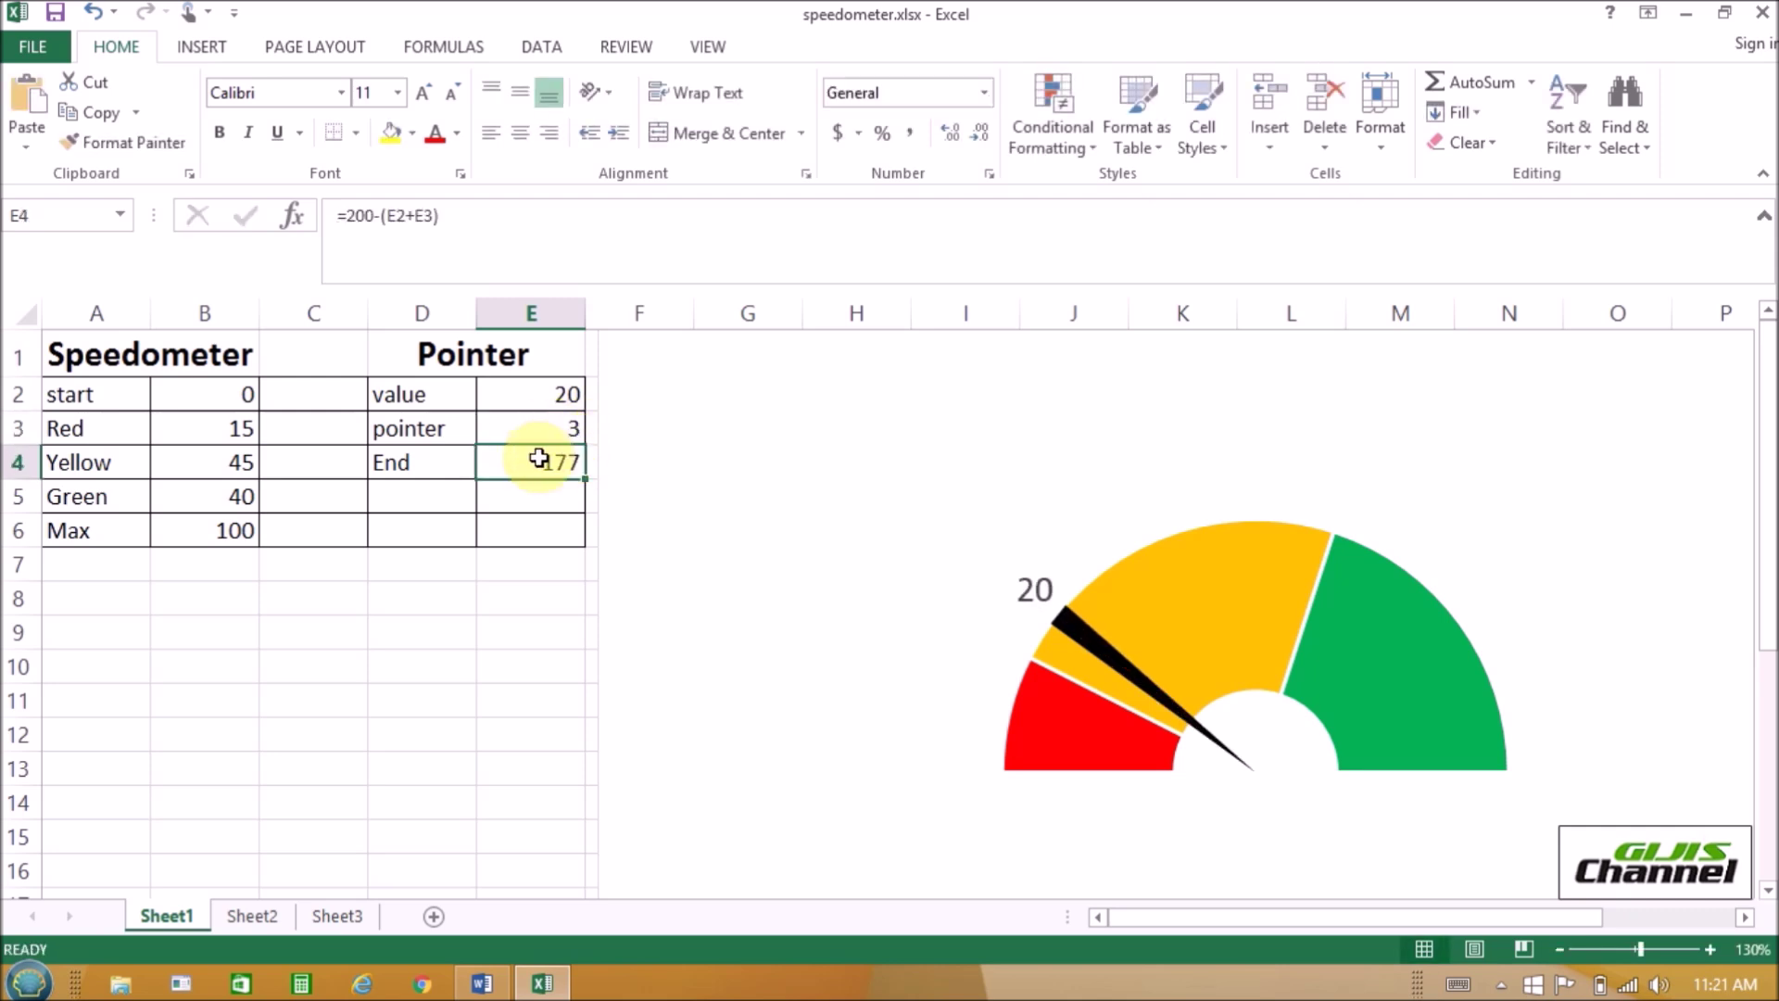
# - Examine the End formula in E4 alongside the Speedometer values in B2:B6 and the Pointer inputs in E2 and E3
pyautogui.click(416, 466)
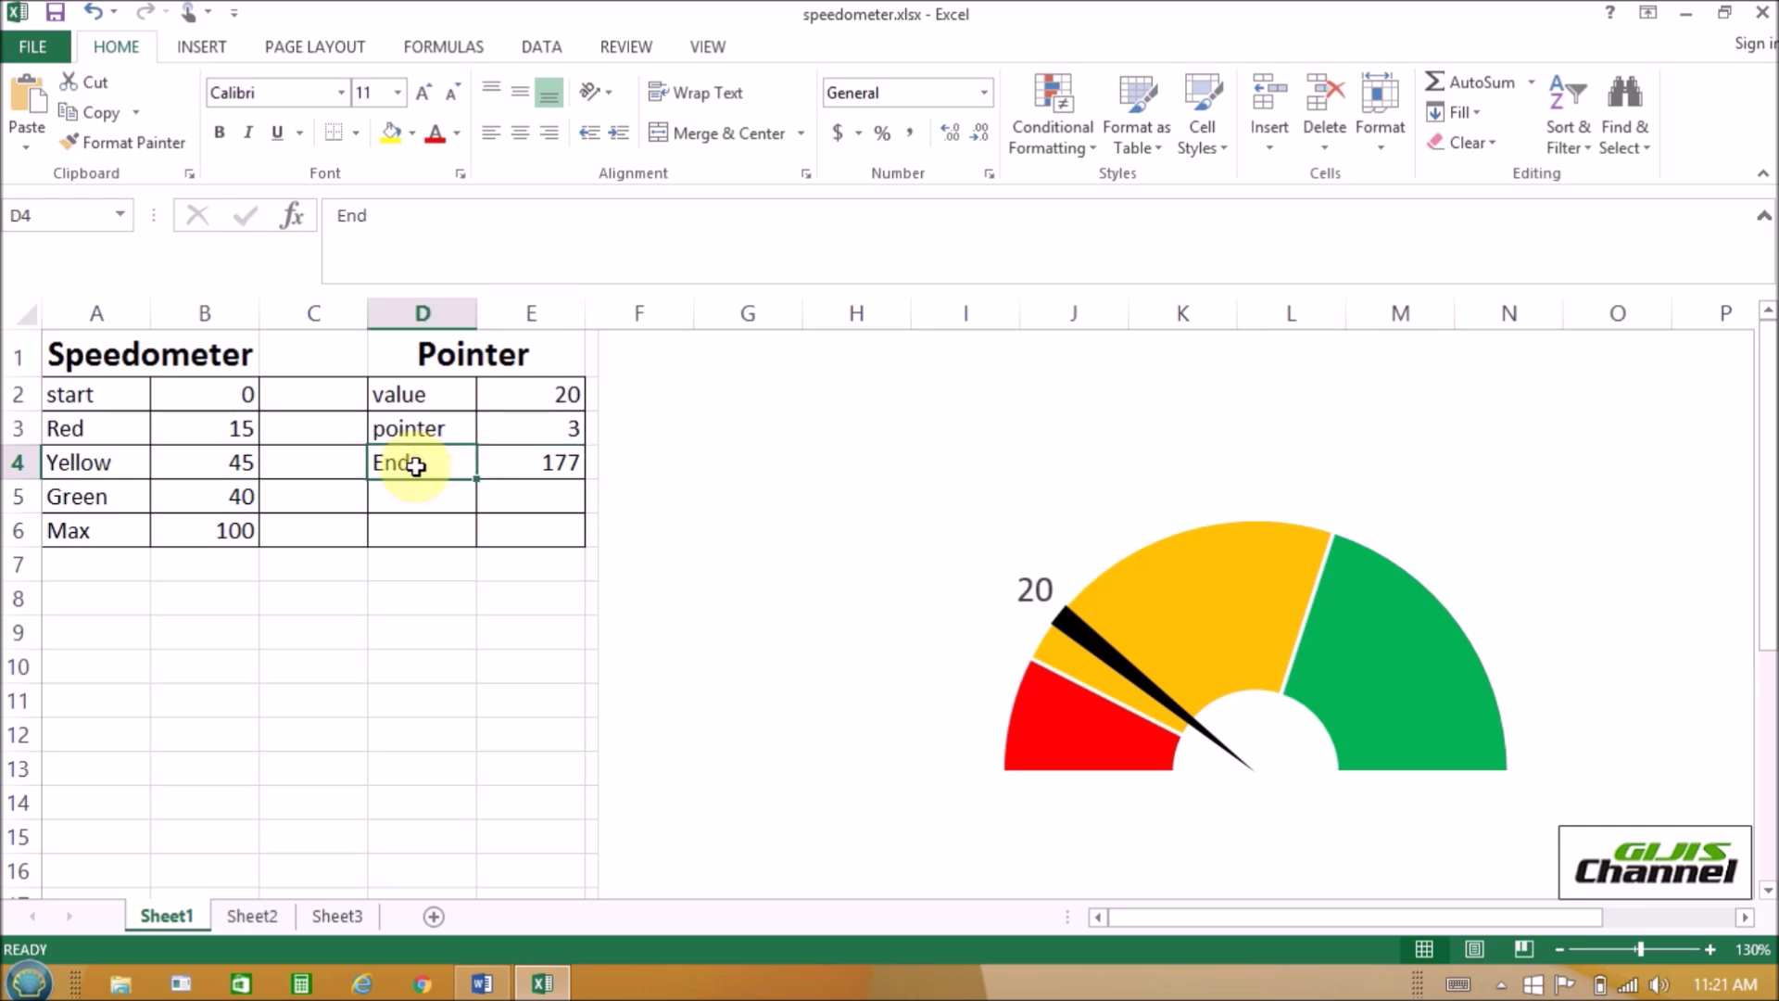
pyautogui.click(544, 470)
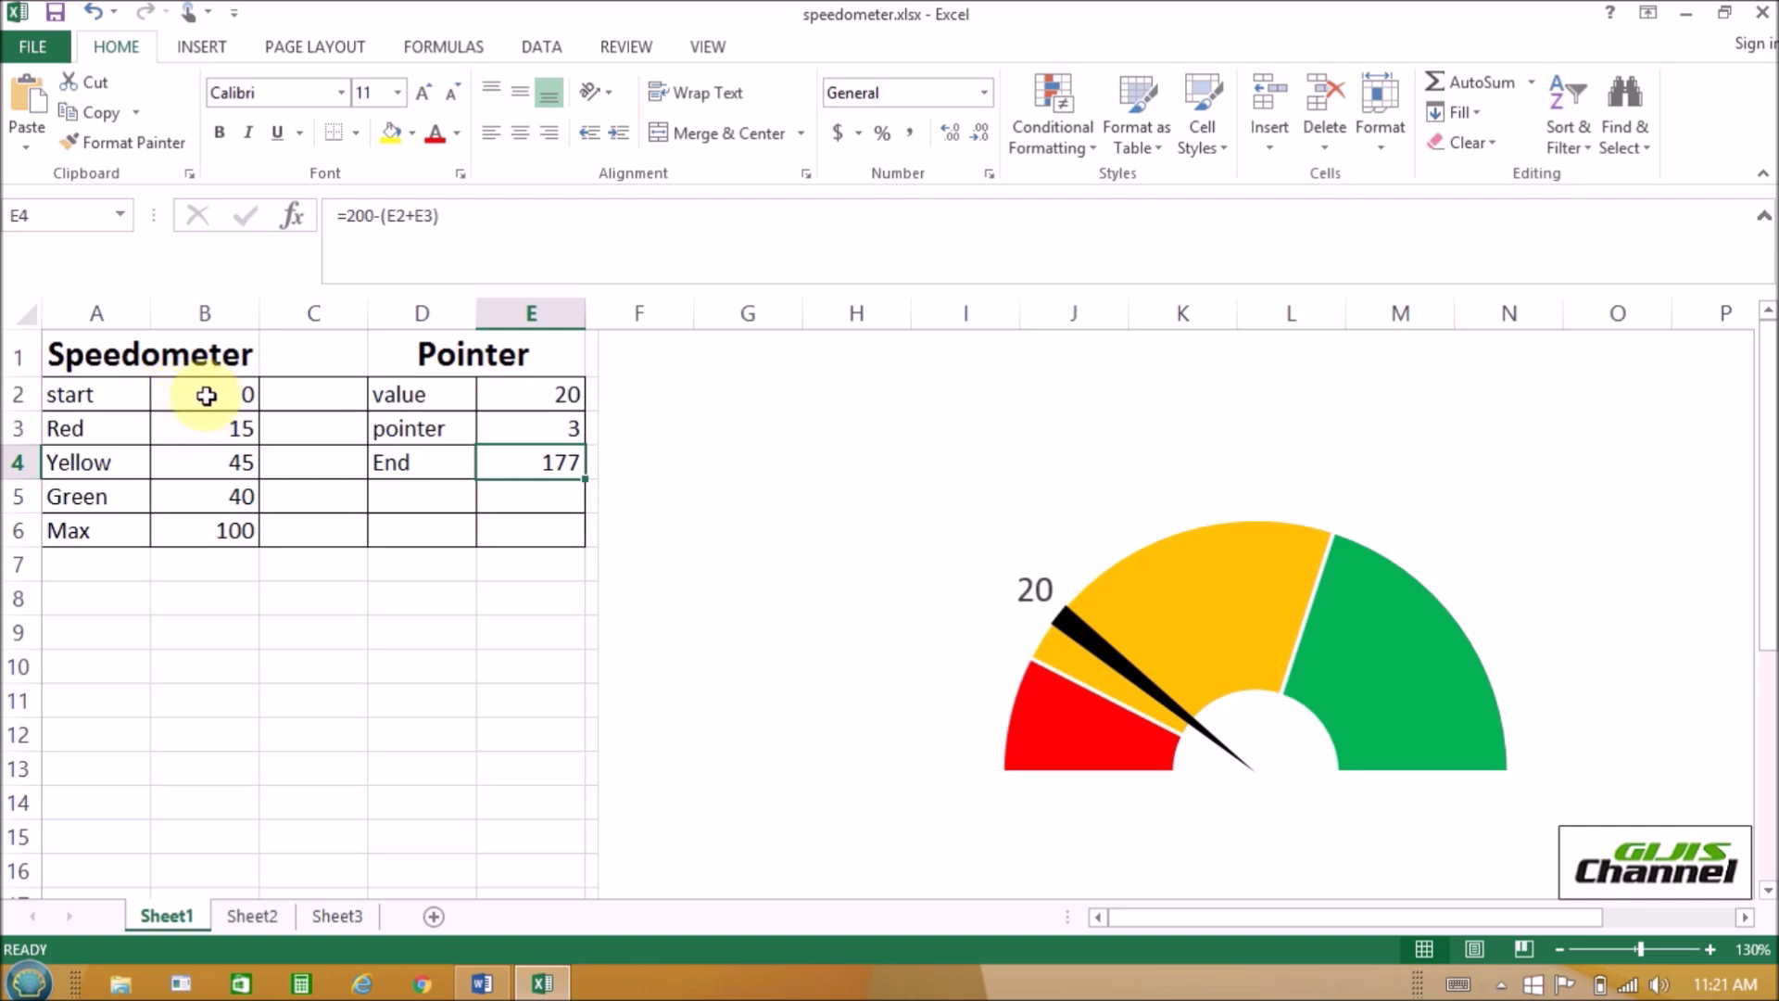
pyautogui.moveTo(224, 395); pyautogui.dragTo(230, 531)
pyautogui.click(234, 397)
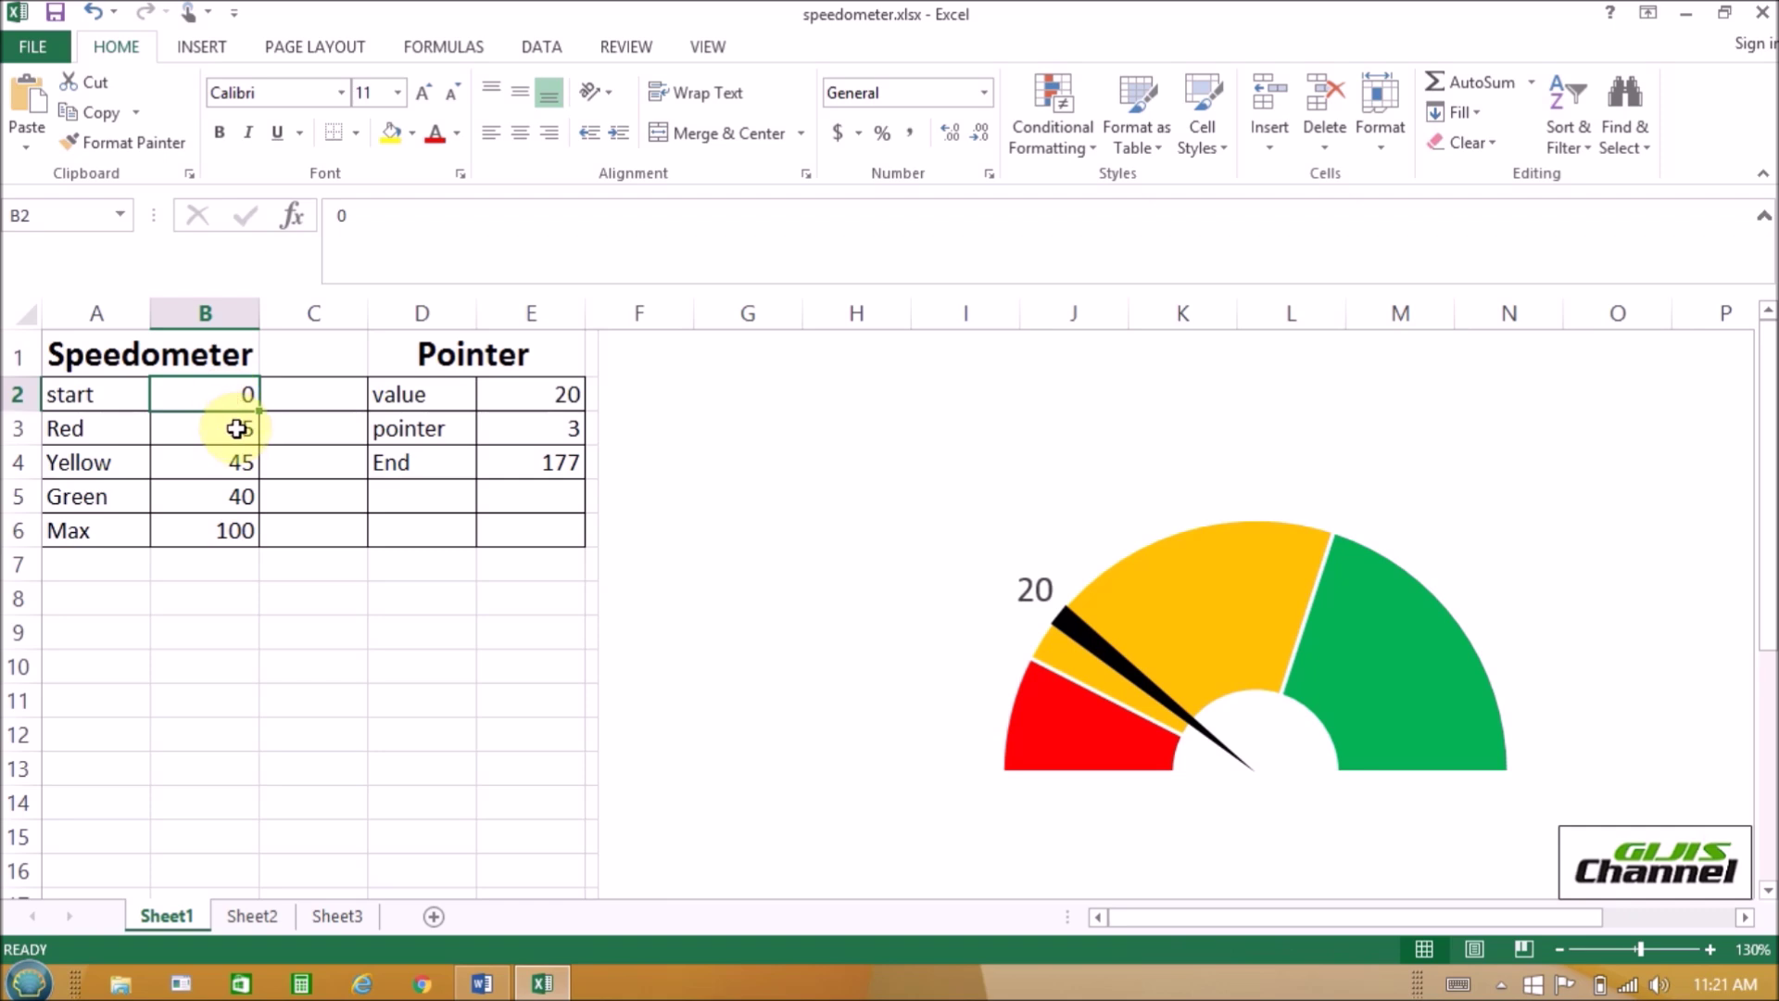
pyautogui.click(234, 426)
pyautogui.click(238, 462)
pyautogui.click(238, 496)
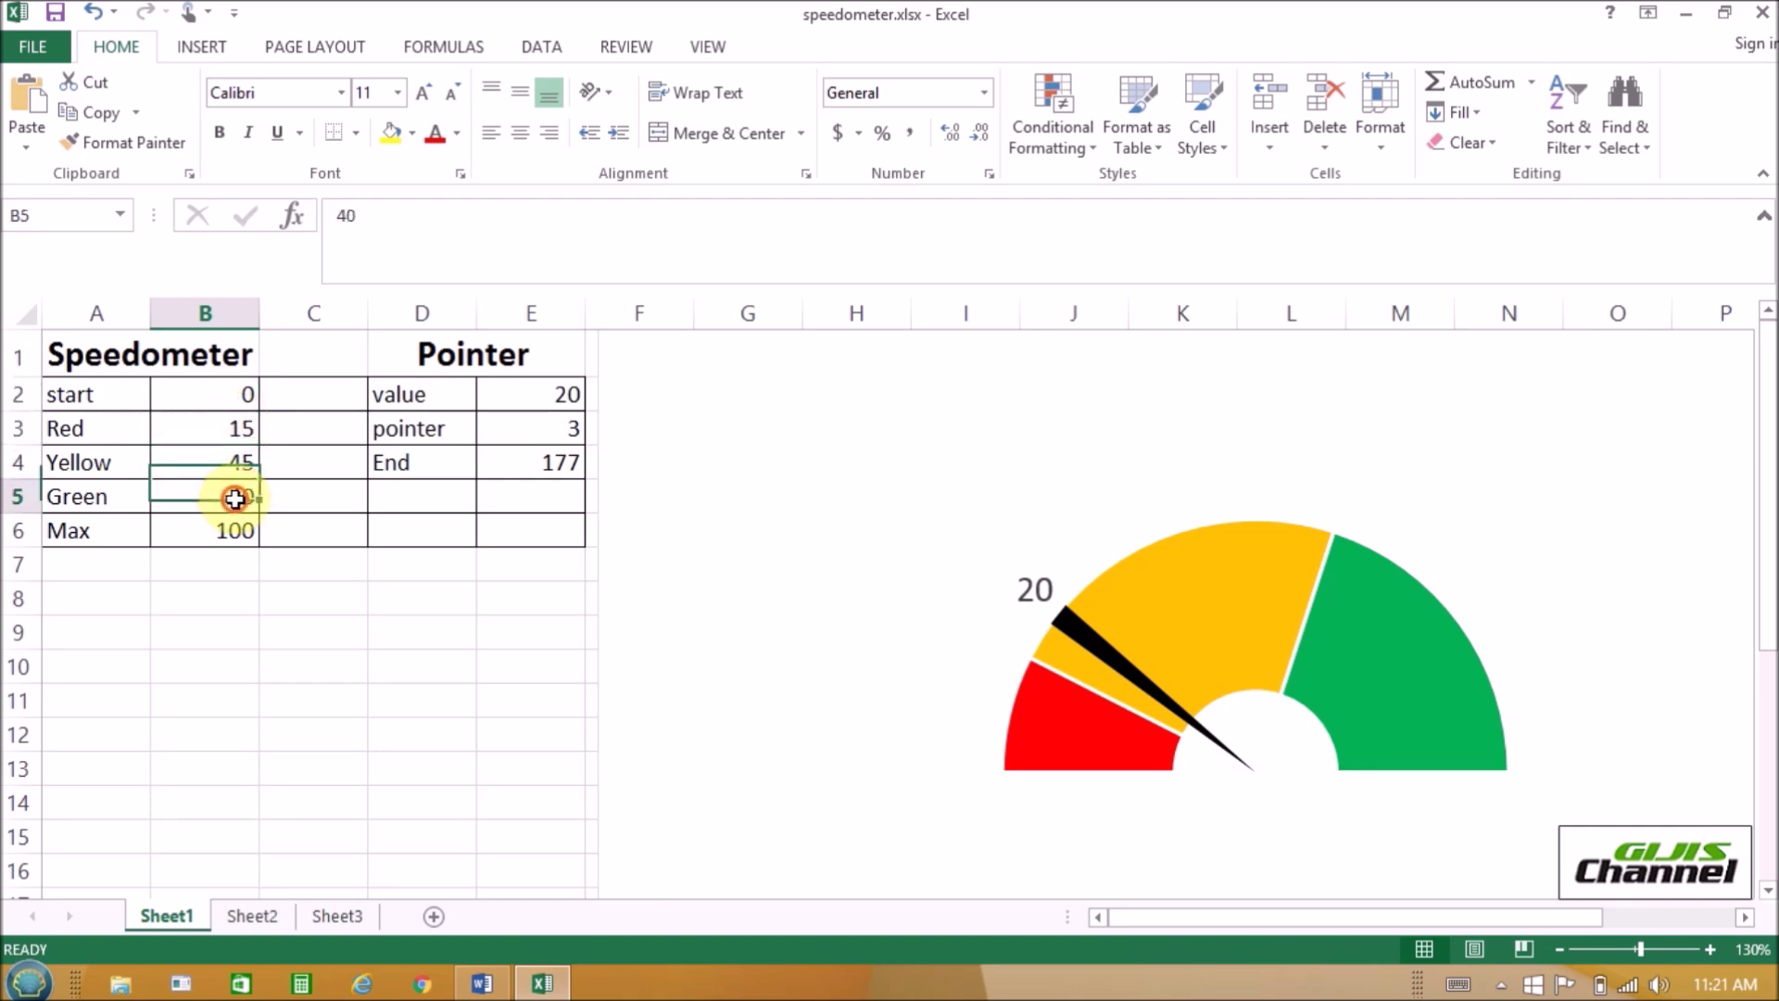
pyautogui.click(234, 537)
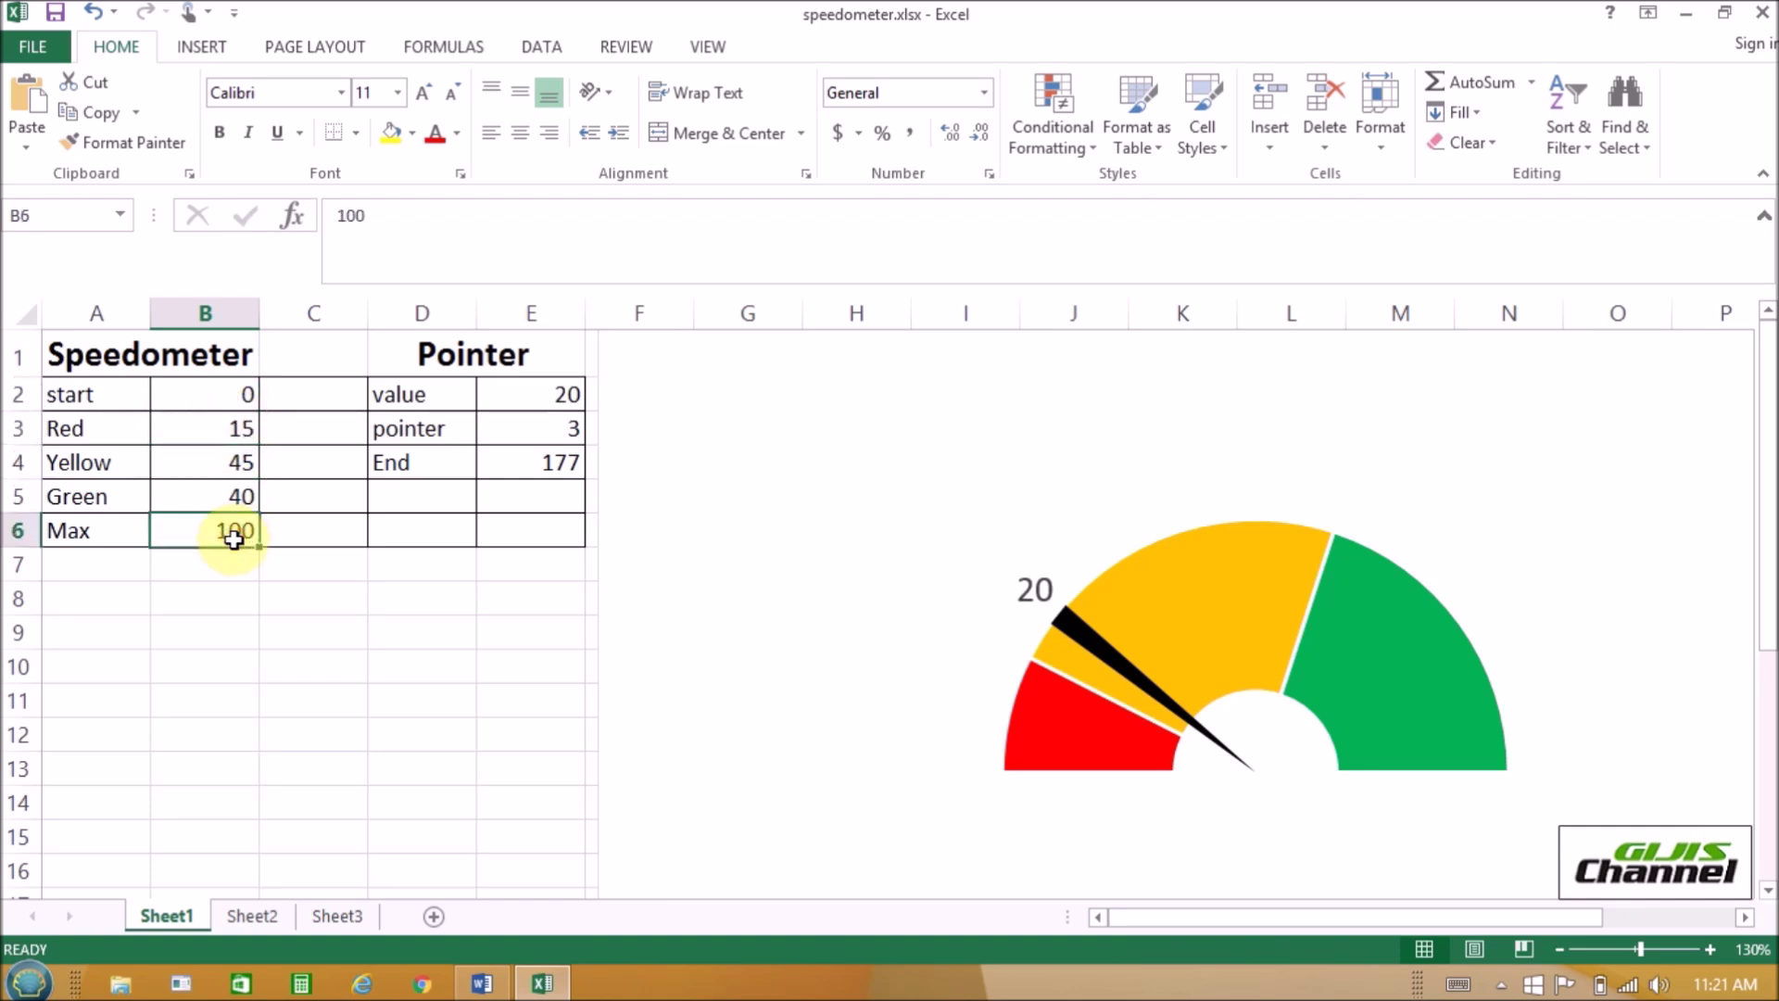
pyautogui.click(244, 392)
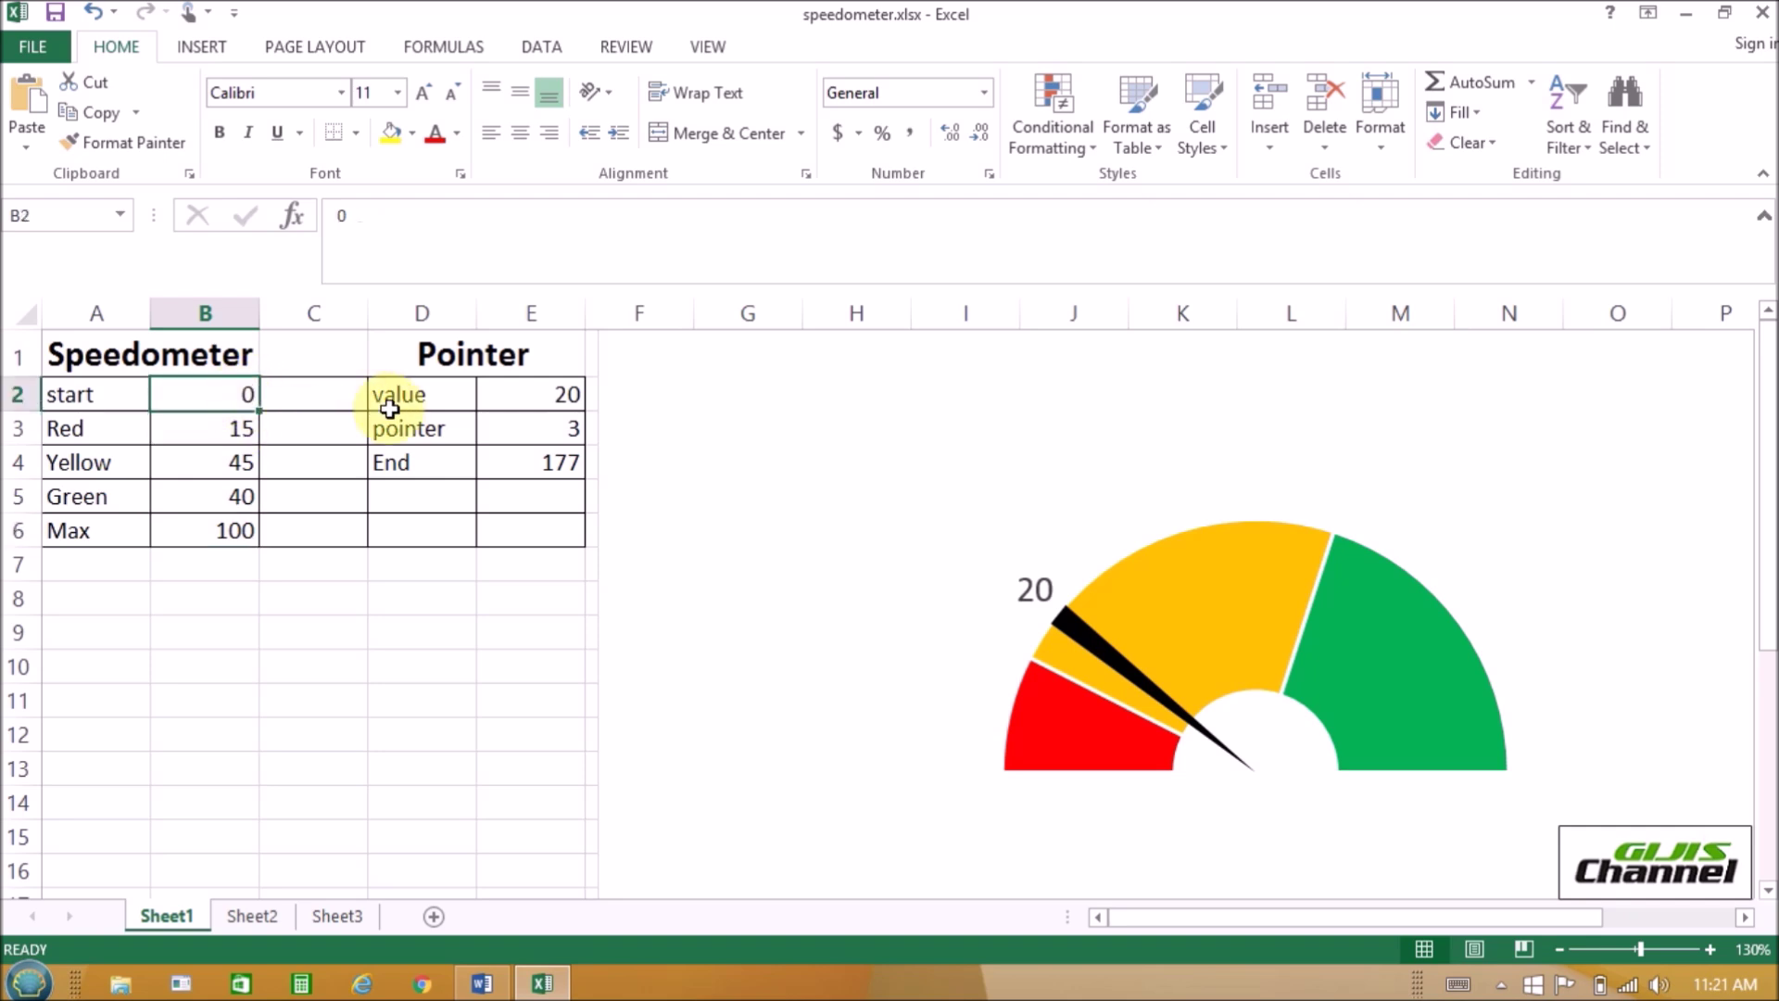
pyautogui.click(536, 468)
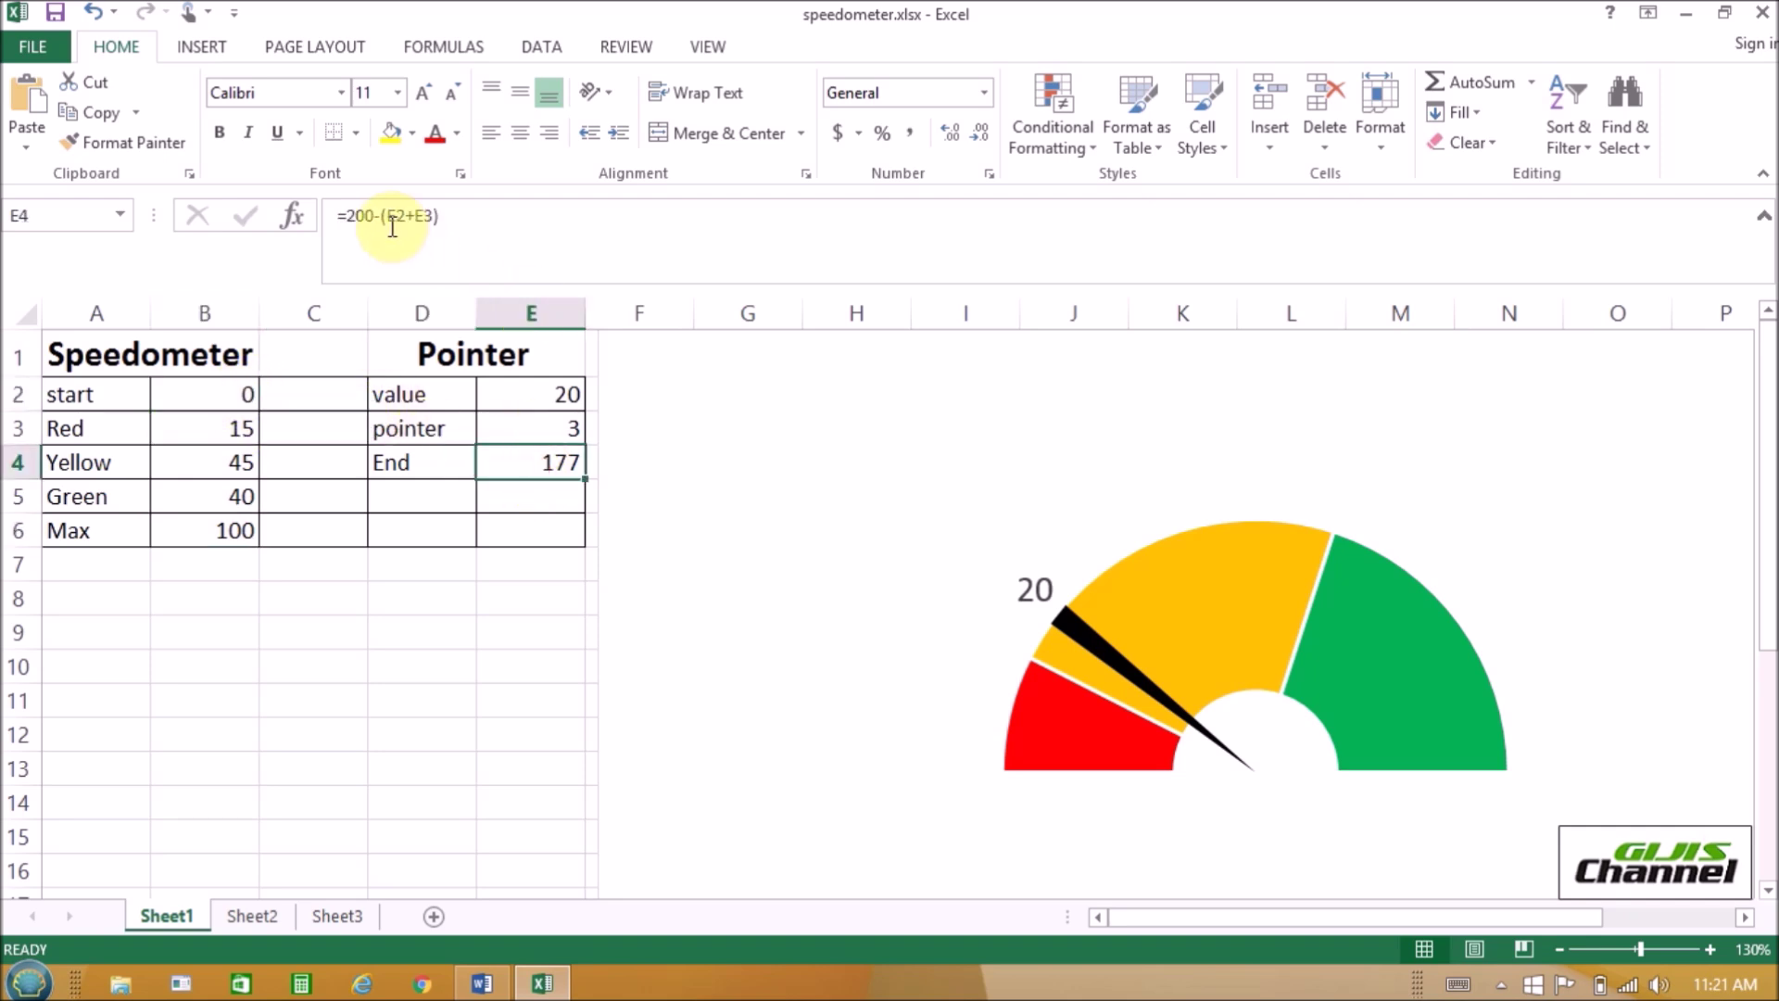
pyautogui.click(554, 390)
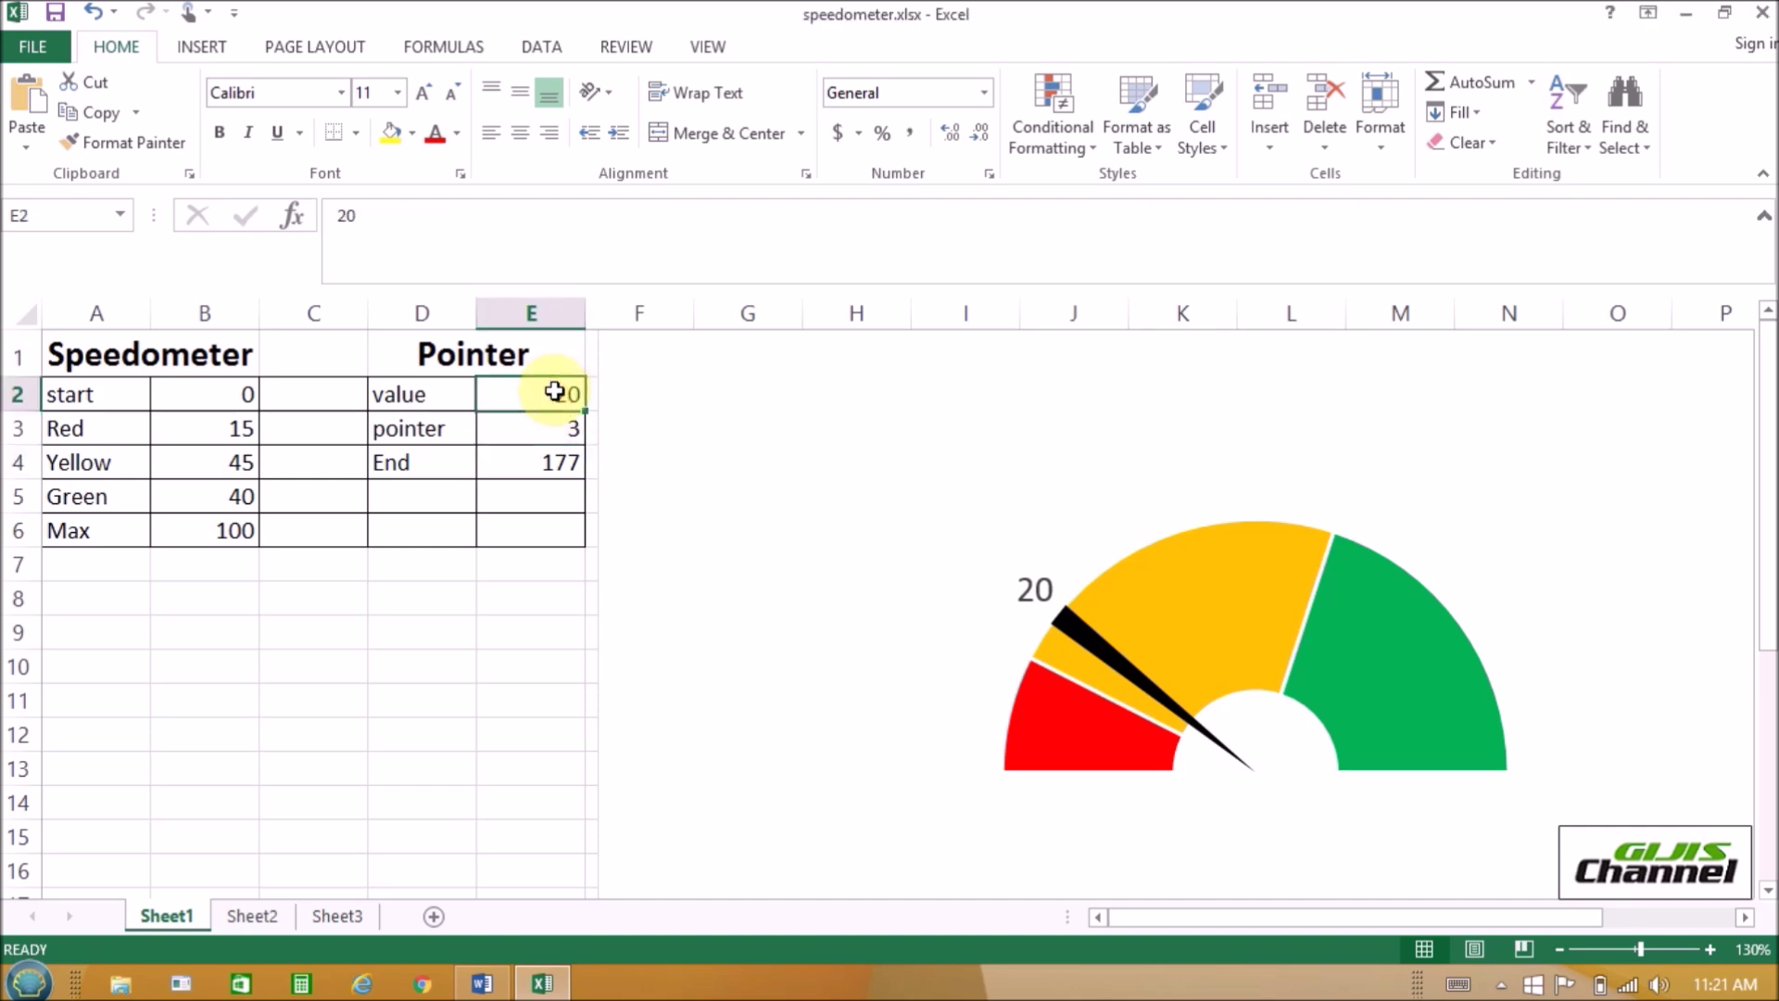
pyautogui.click(548, 424)
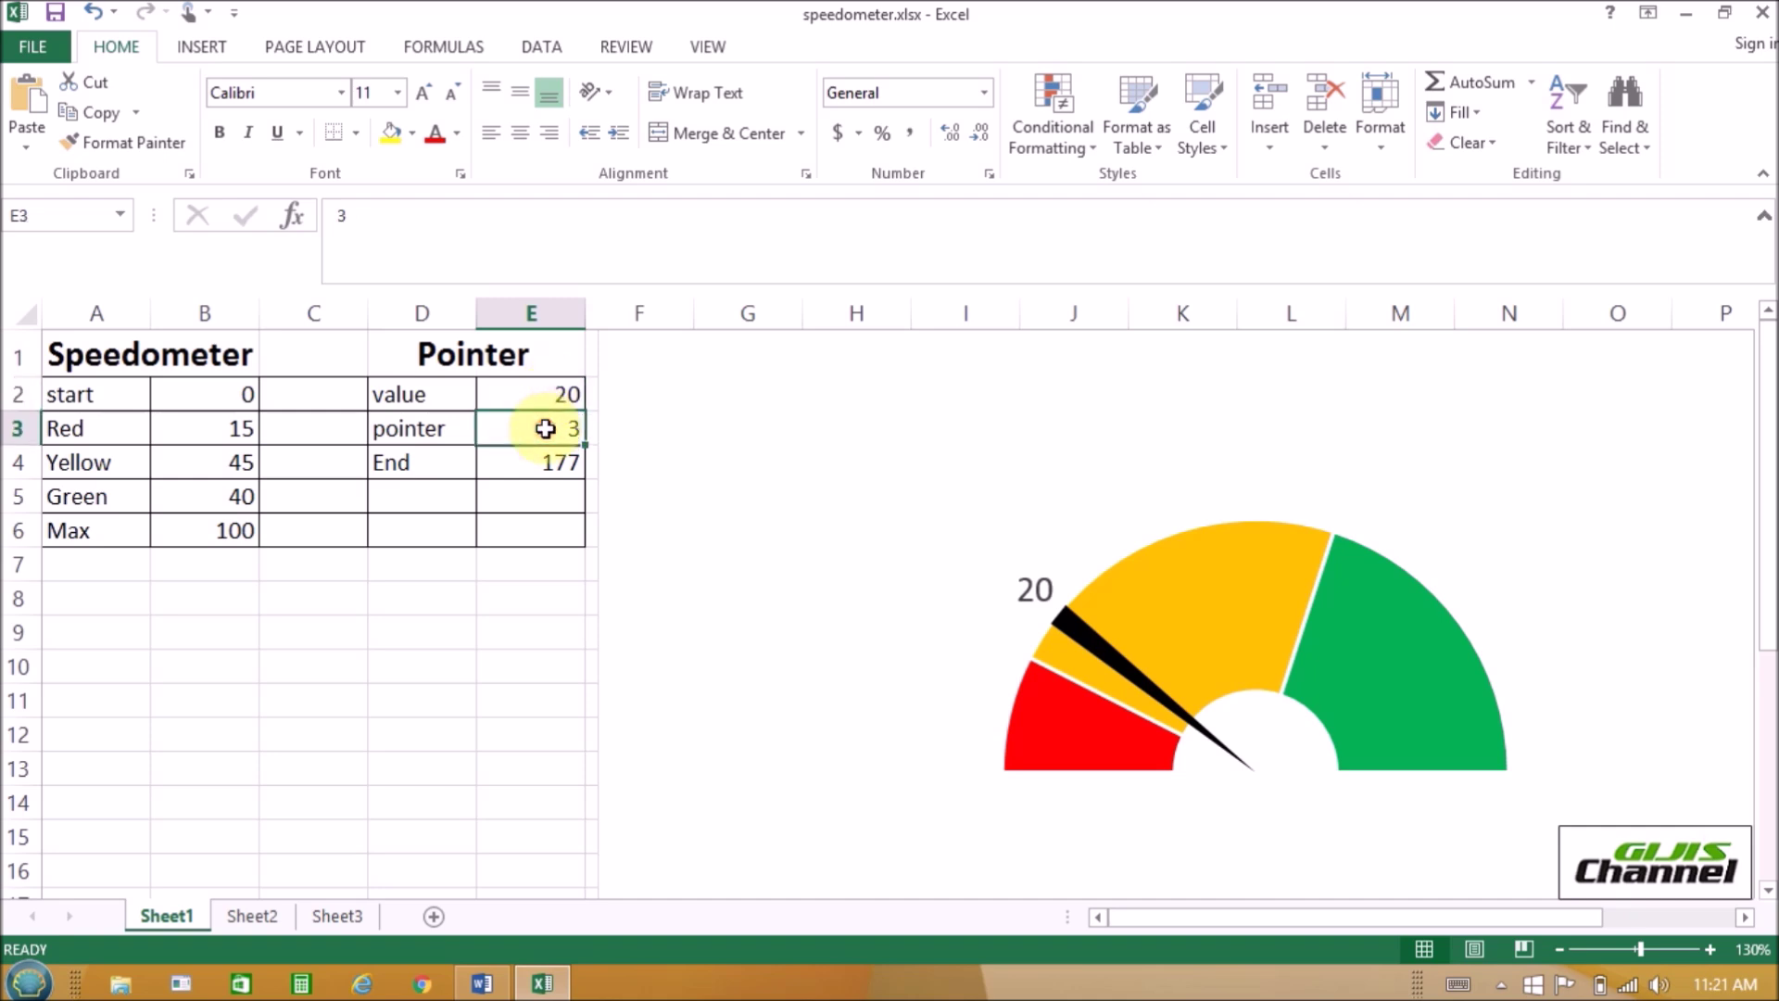
pyautogui.moveTo(238, 394); pyautogui.dragTo(233, 528)
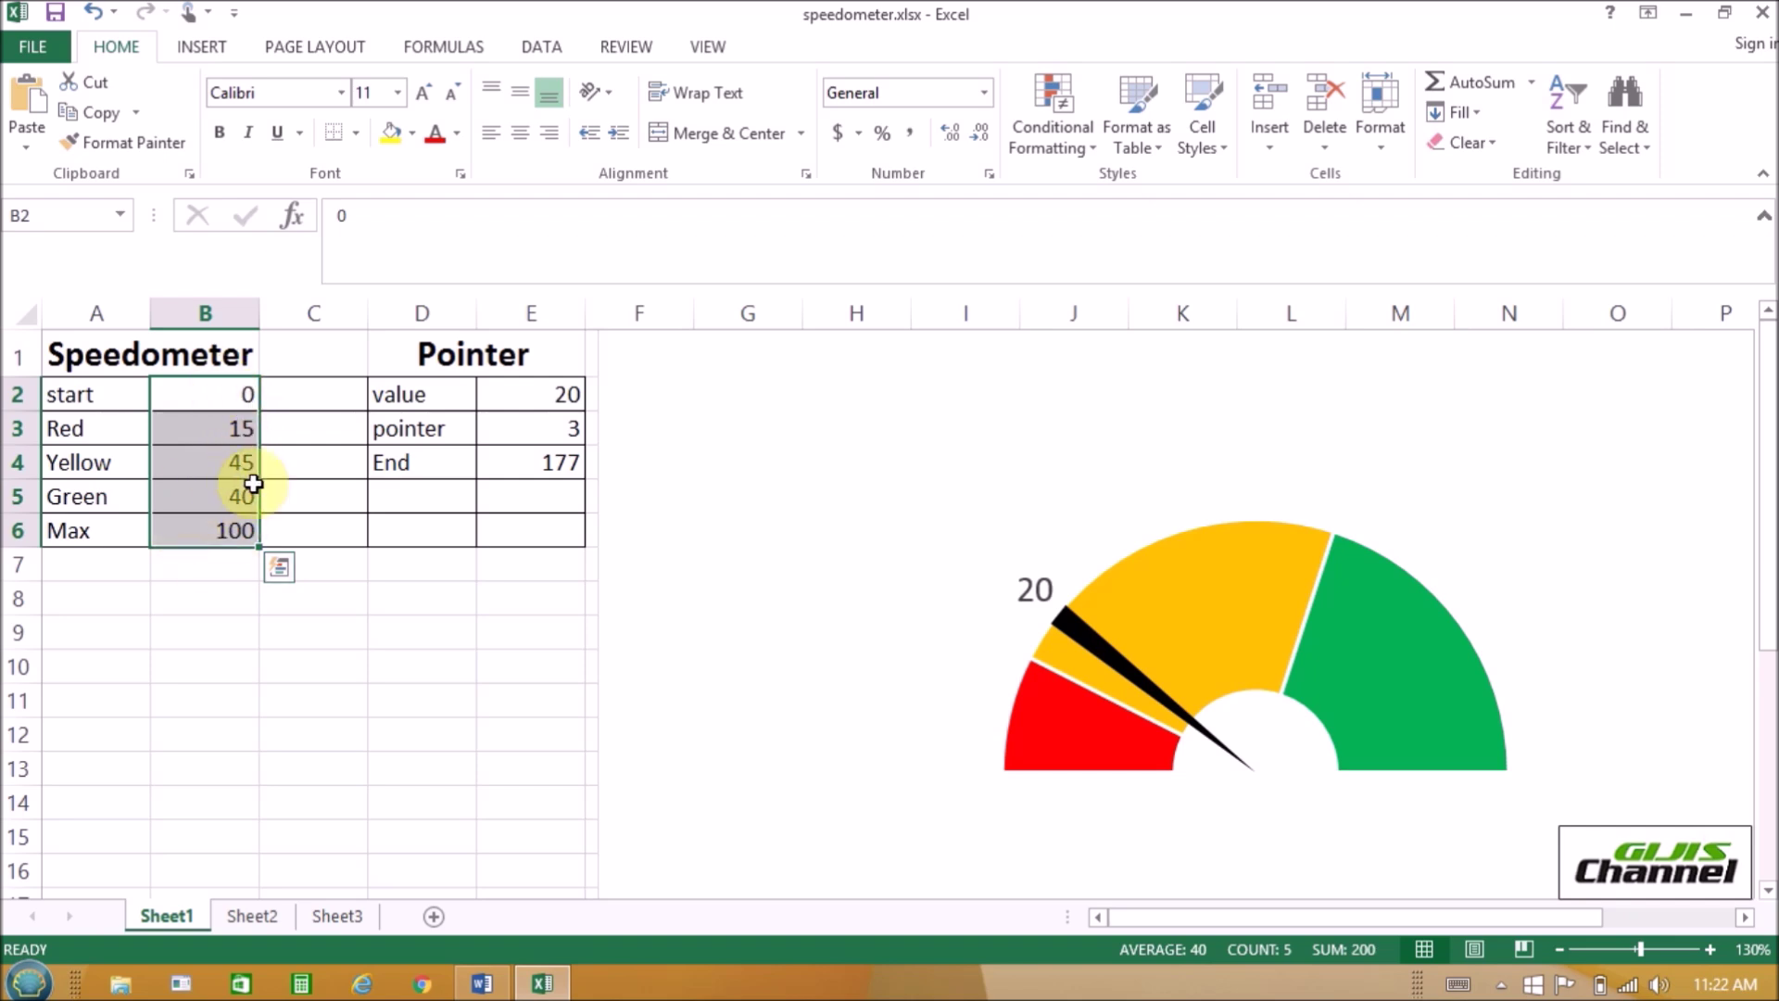
pyautogui.click(567, 397)
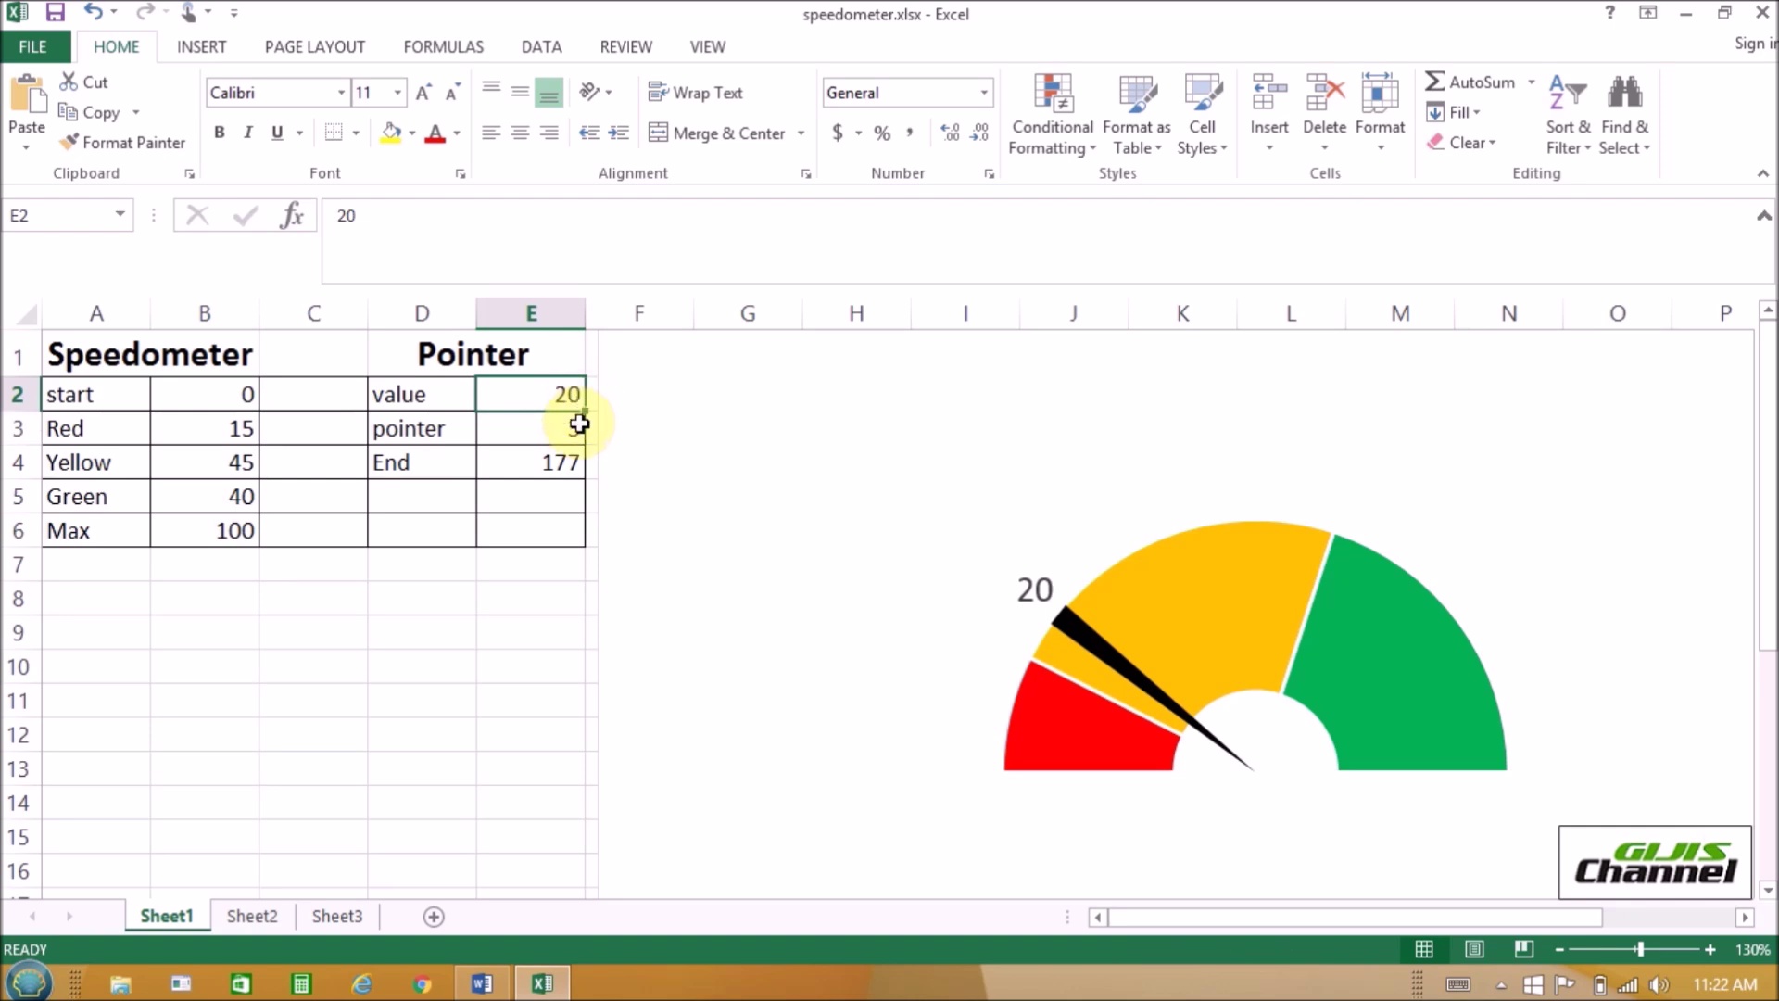
pyautogui.click(575, 427)
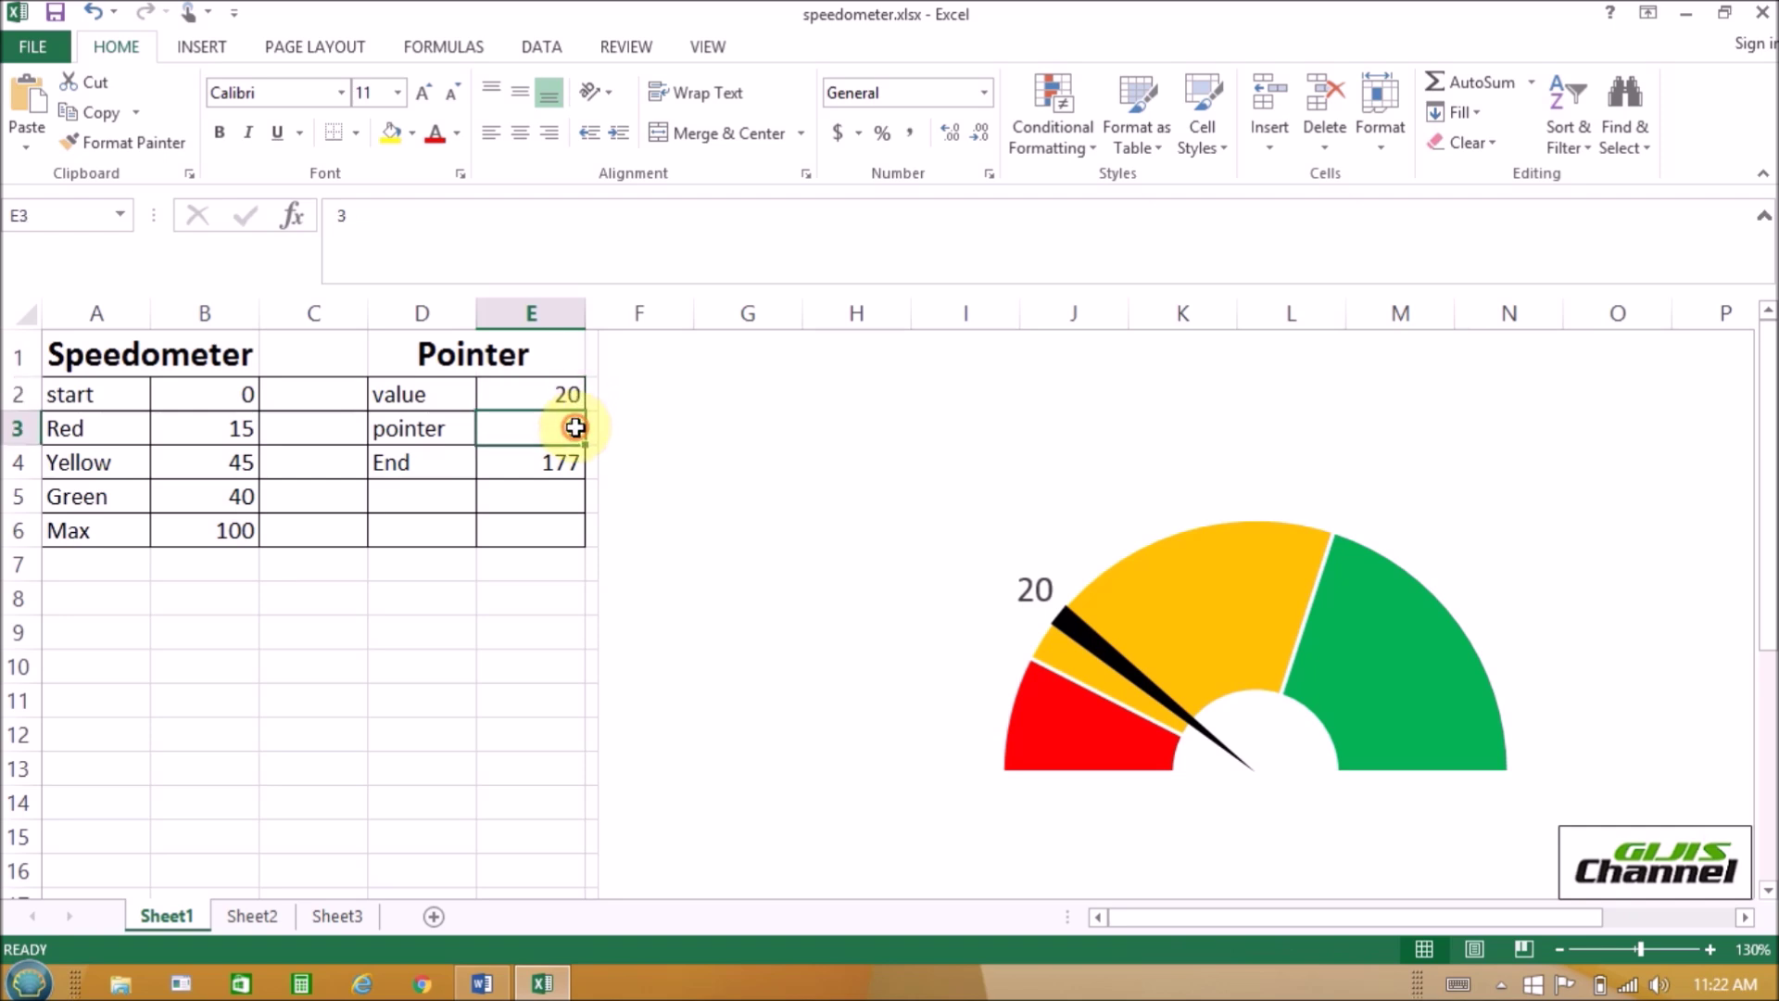
# - Insert an empty doughnut chart on Sheet3, starting from a blank cell away from the data tables
pyautogui.click(557, 462)
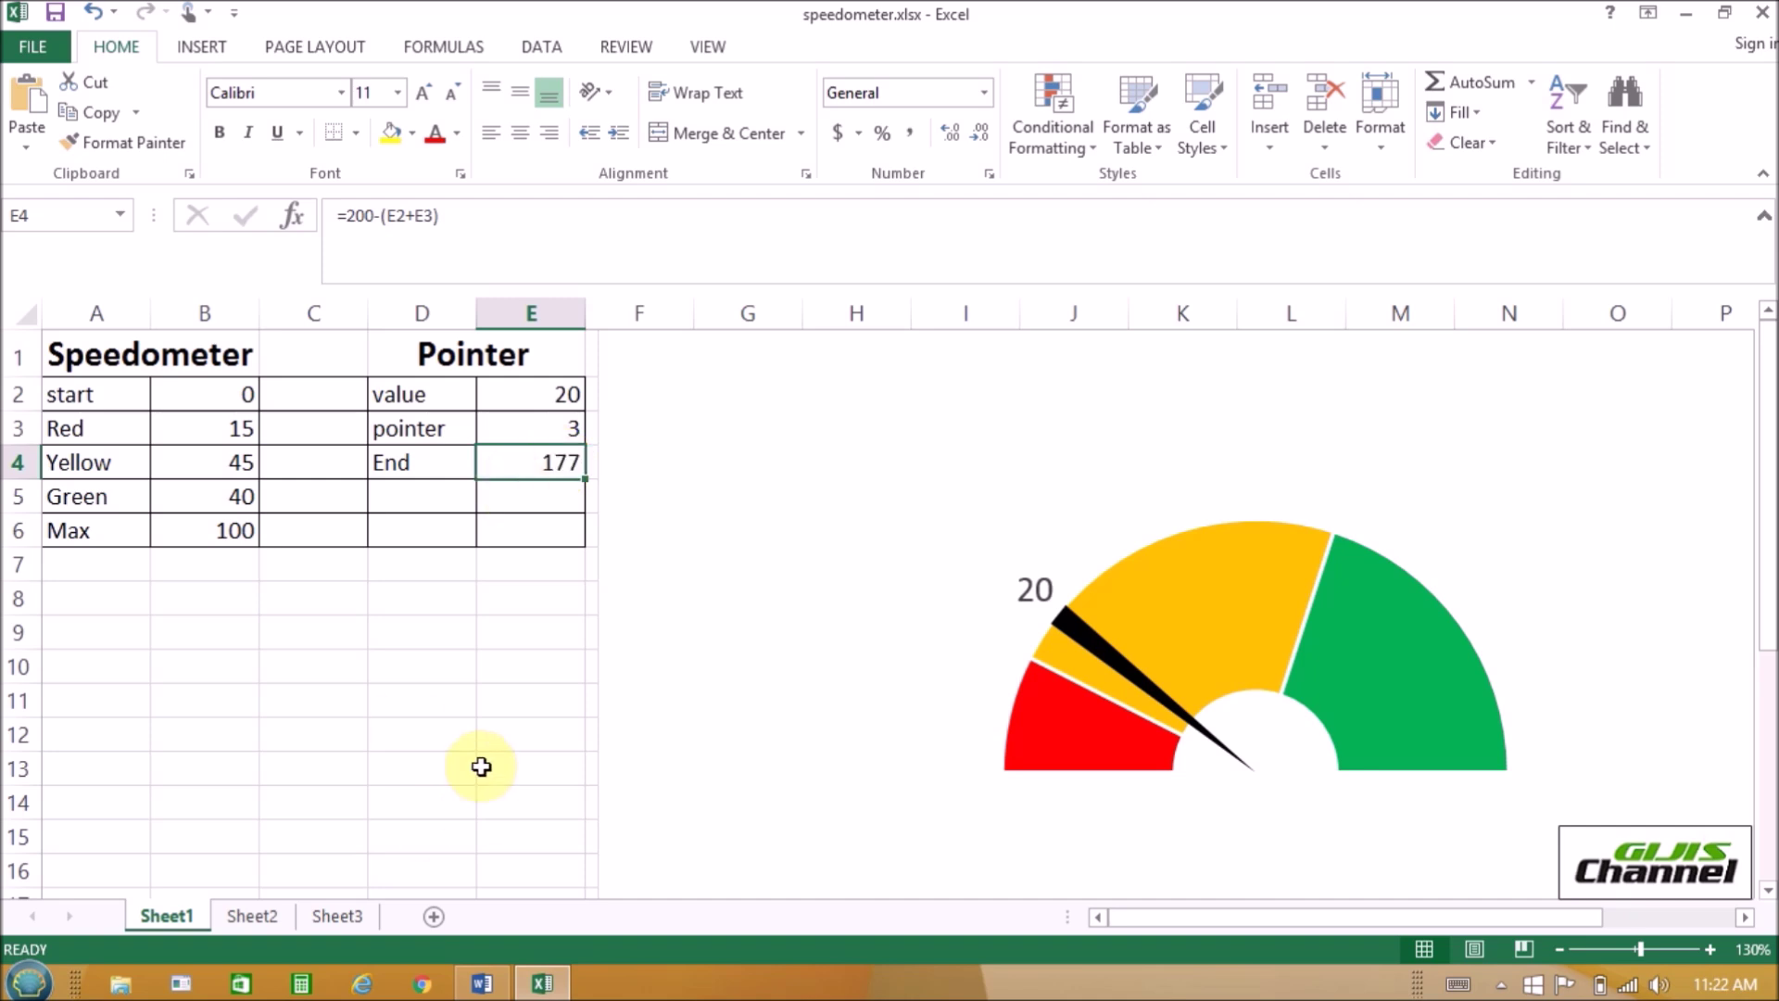
pyautogui.click(343, 915)
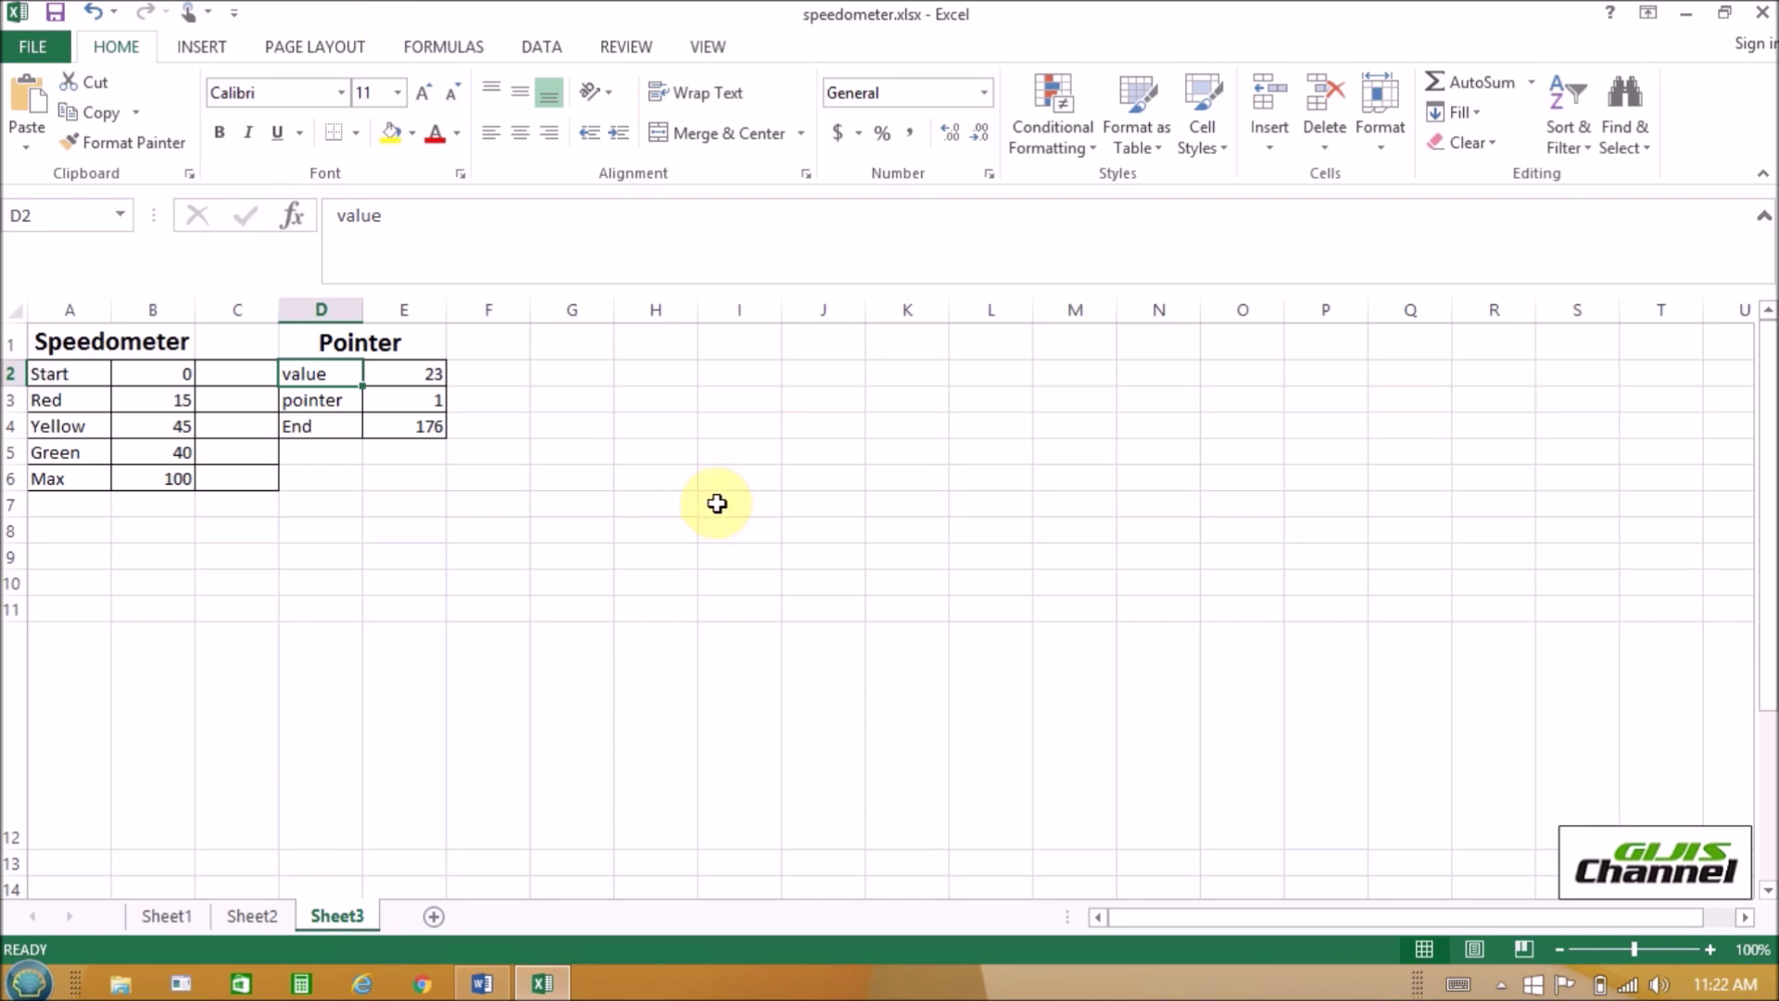
pyautogui.click(745, 400)
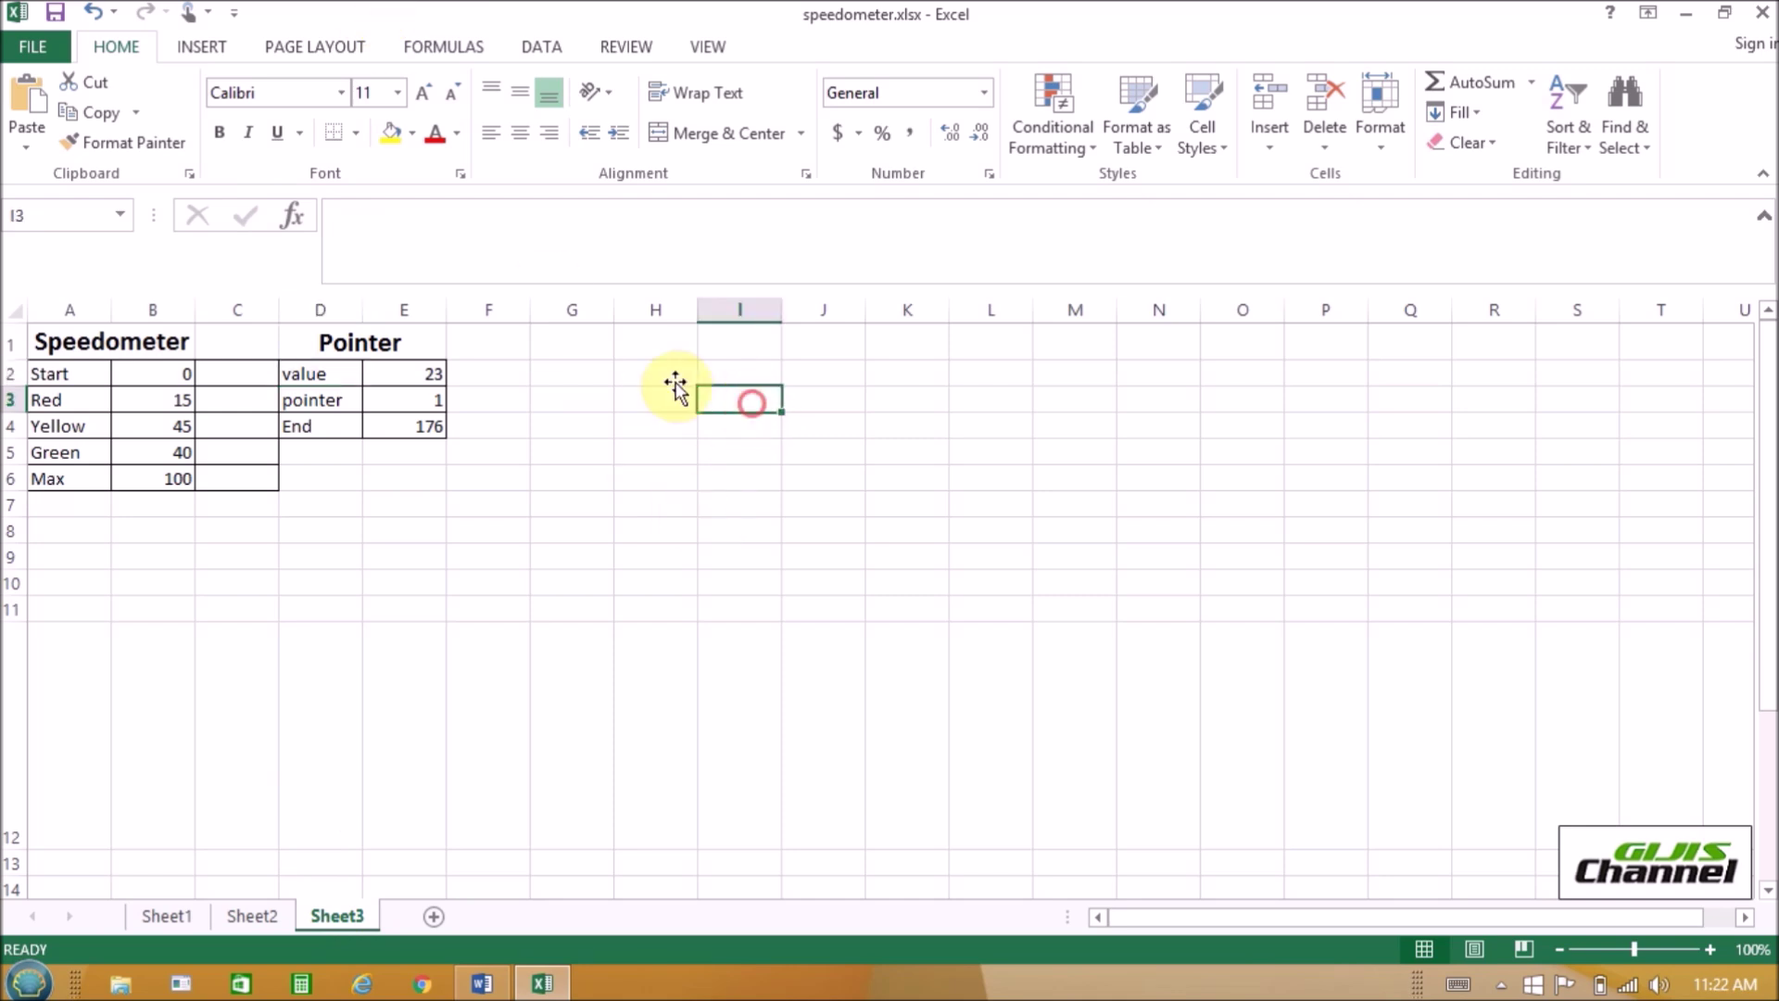
pyautogui.click(199, 47)
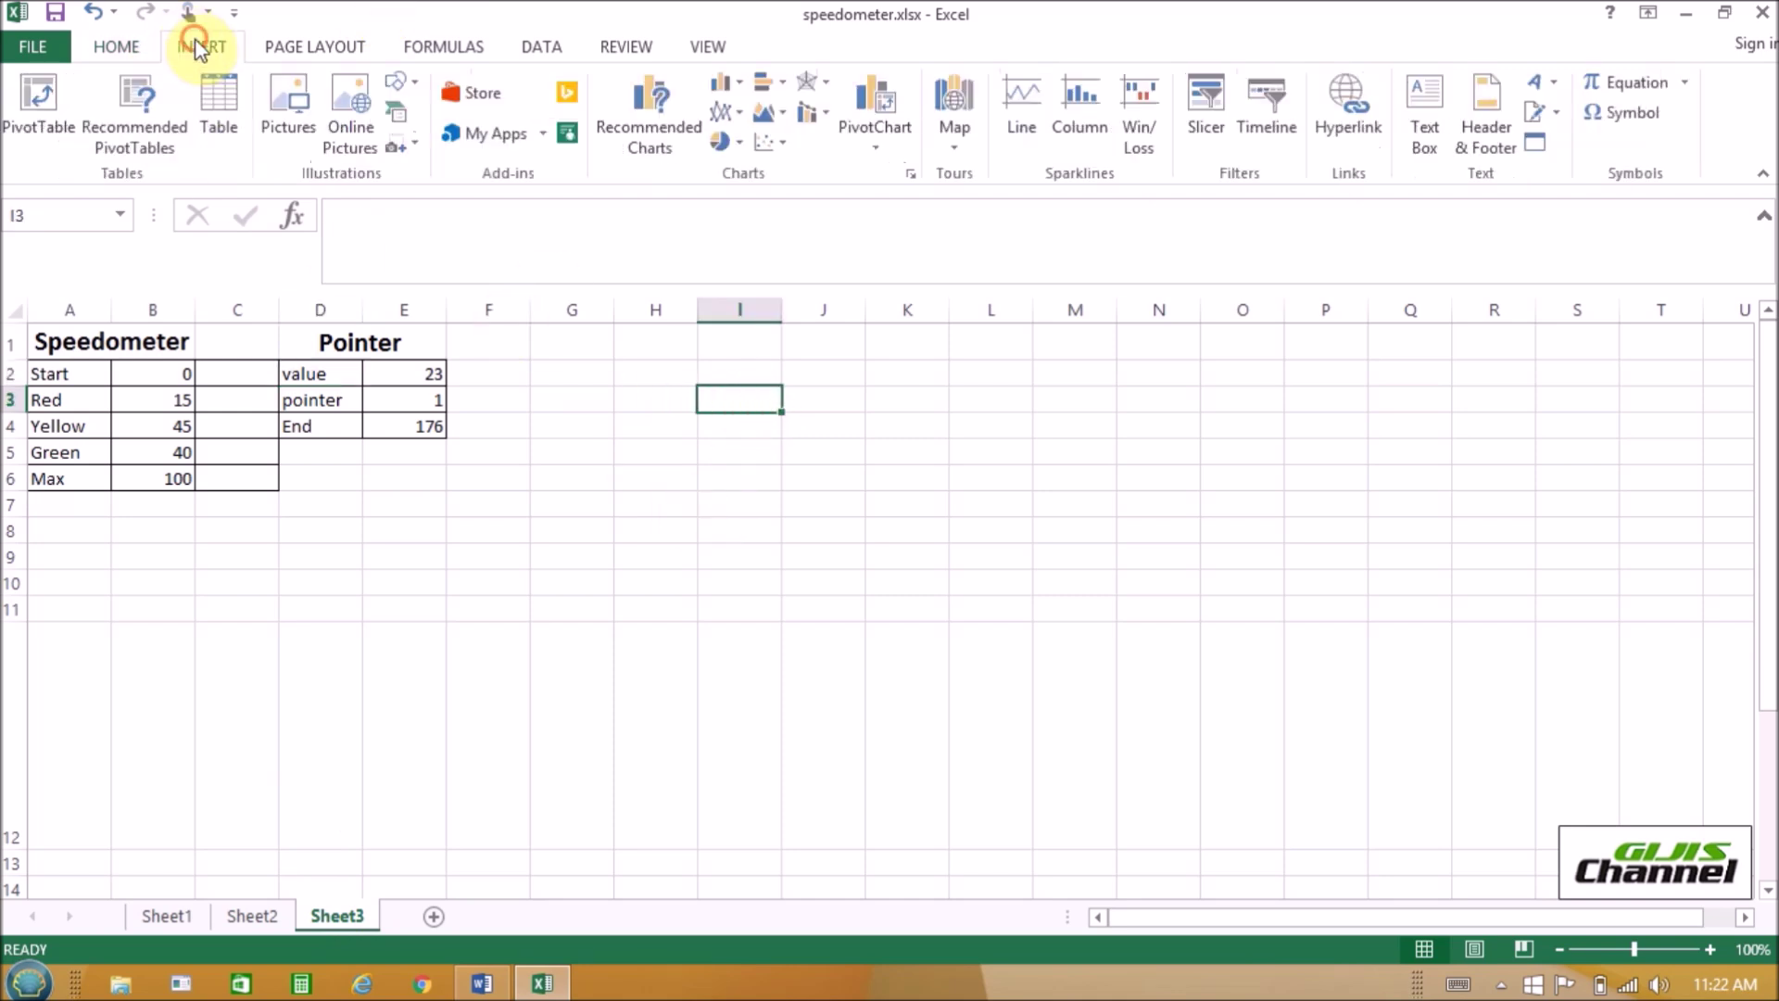
pyautogui.click(741, 144)
pyautogui.click(743, 437)
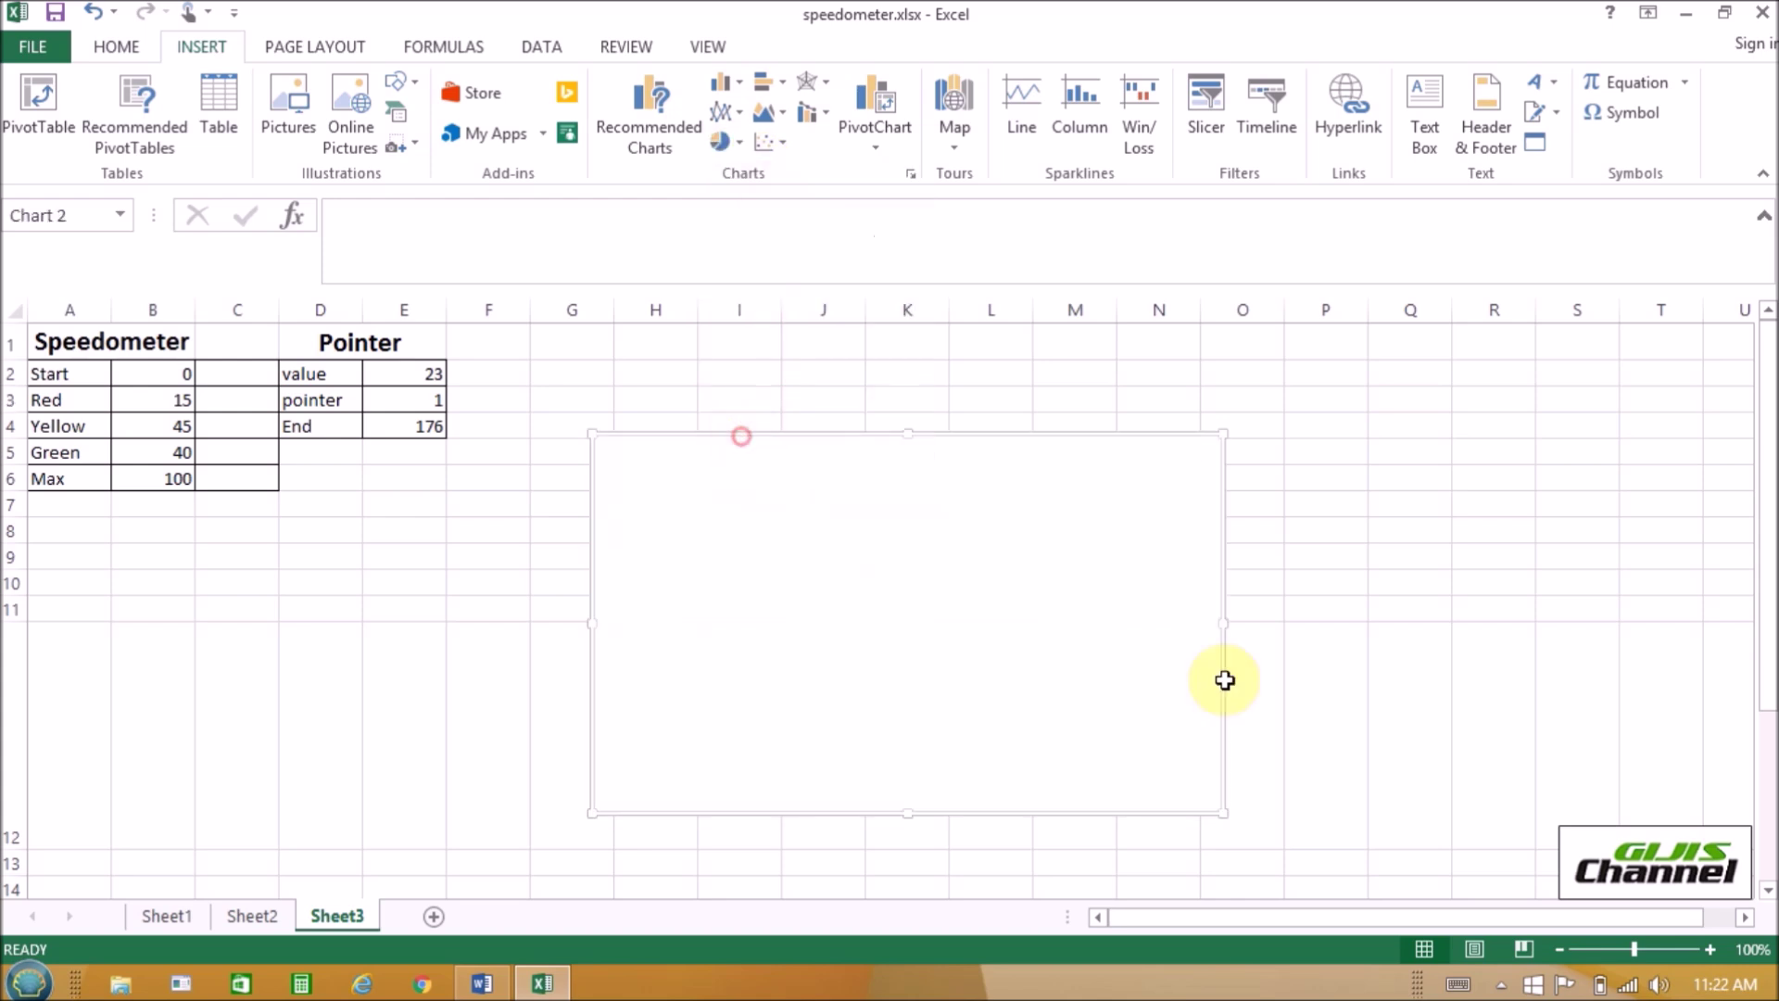
# - Add a data series to the empty chart, named from the Speedometer heading in A1 with values from B2:B6
pyautogui.rightClick(992, 561)
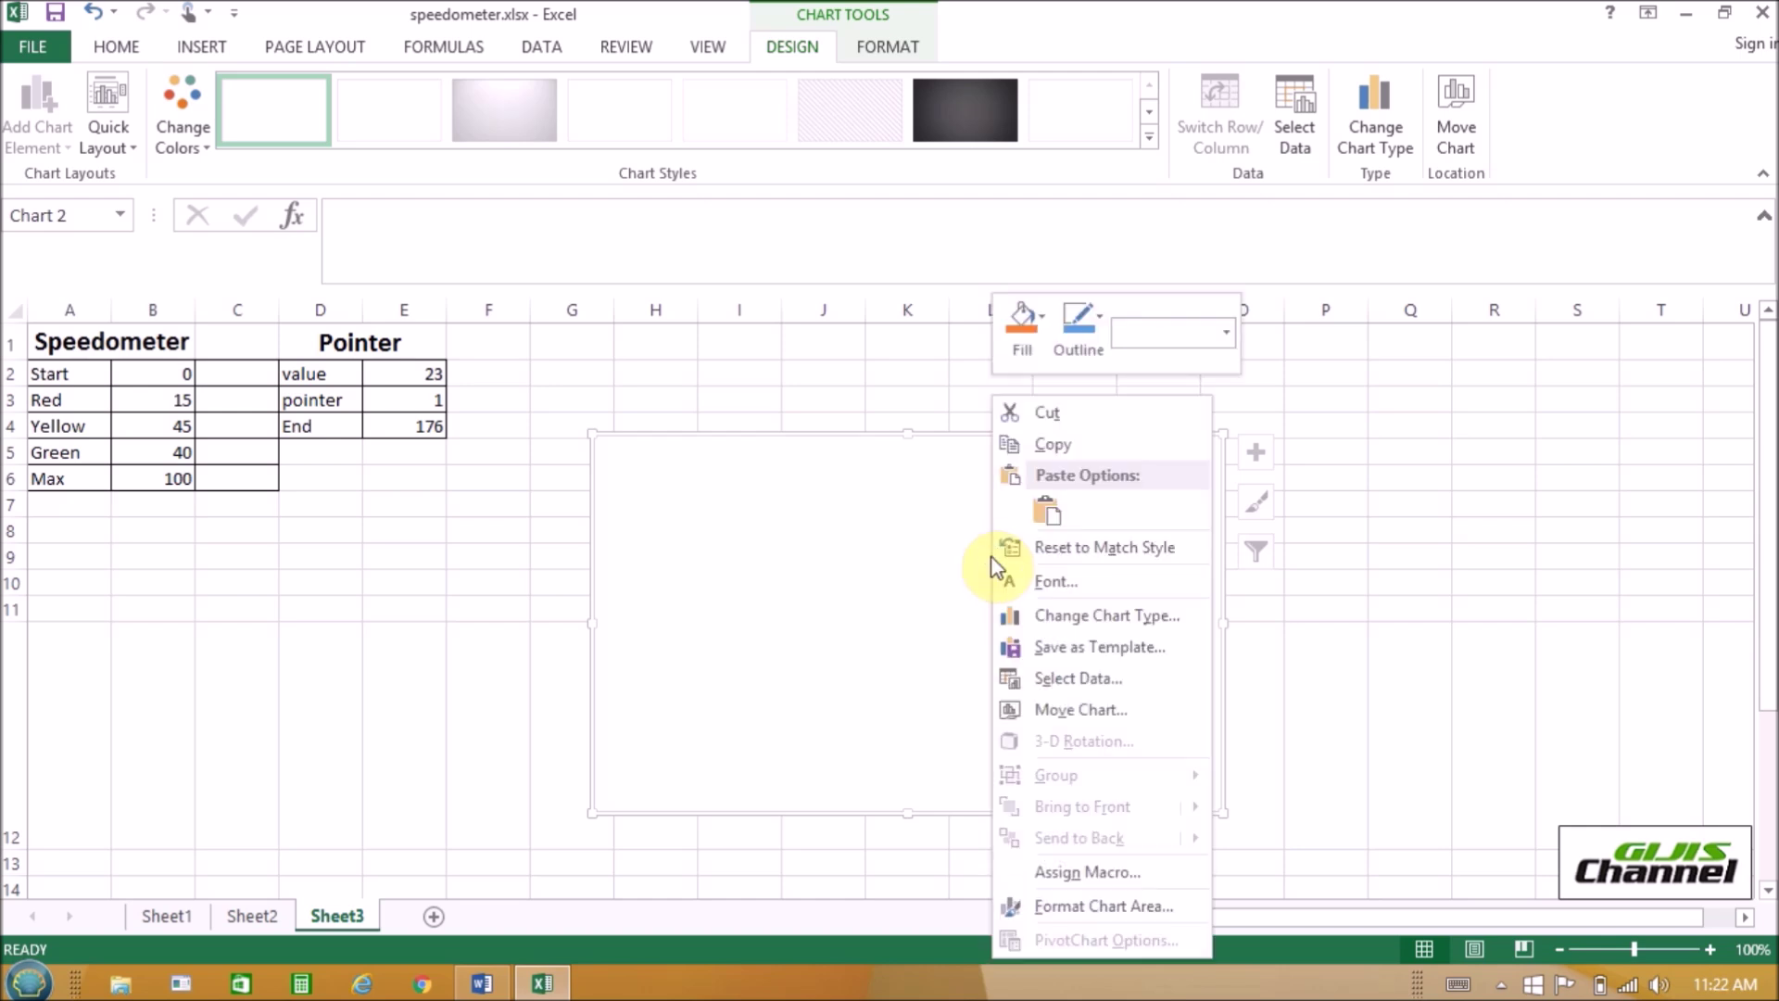
pyautogui.click(1088, 681)
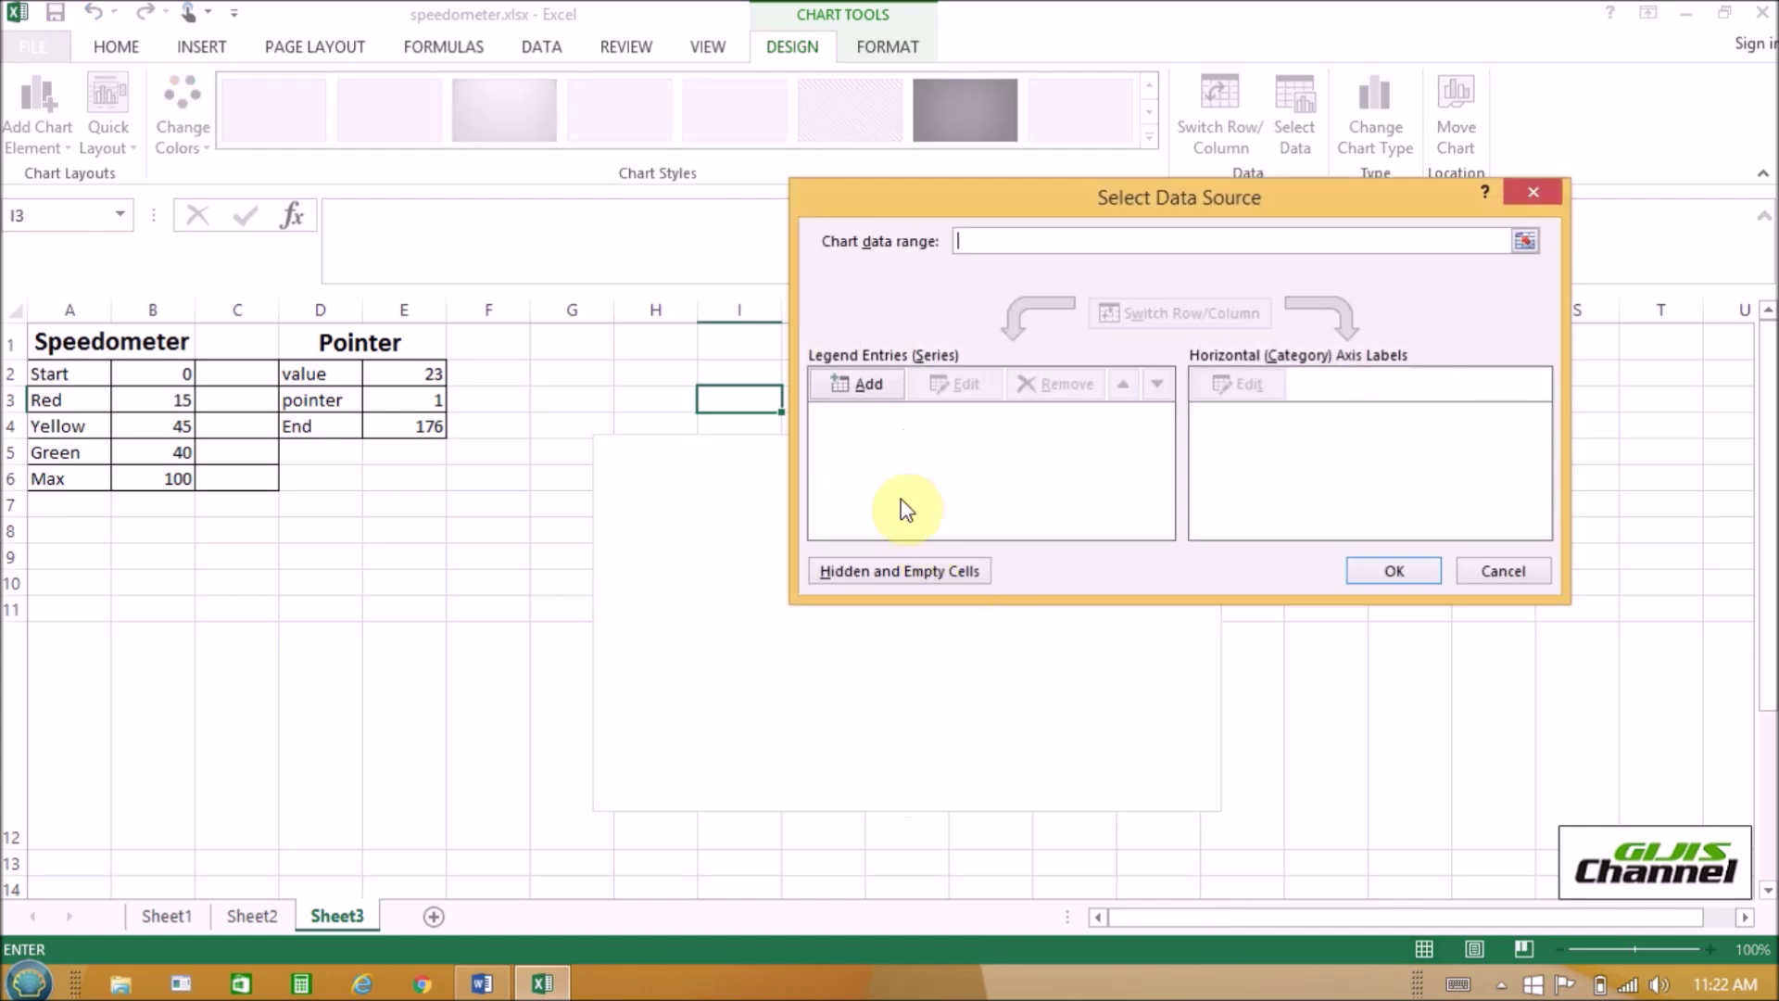
pyautogui.click(857, 390)
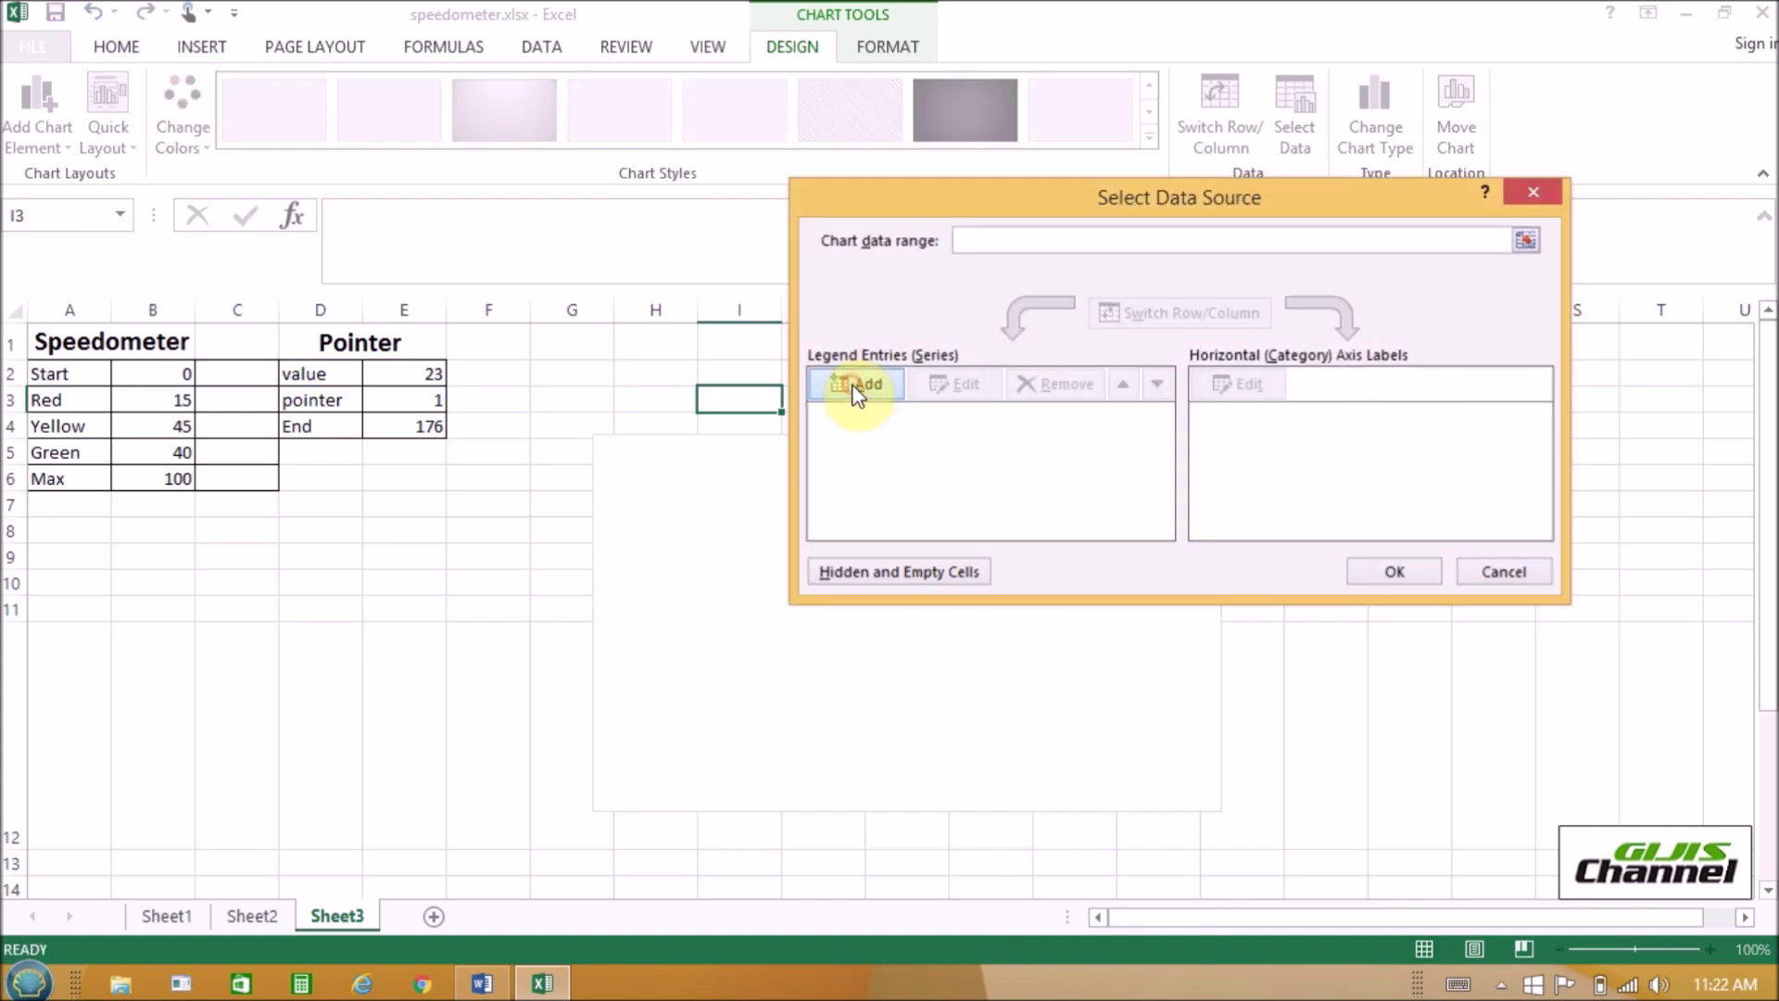
pyautogui.click(131, 328)
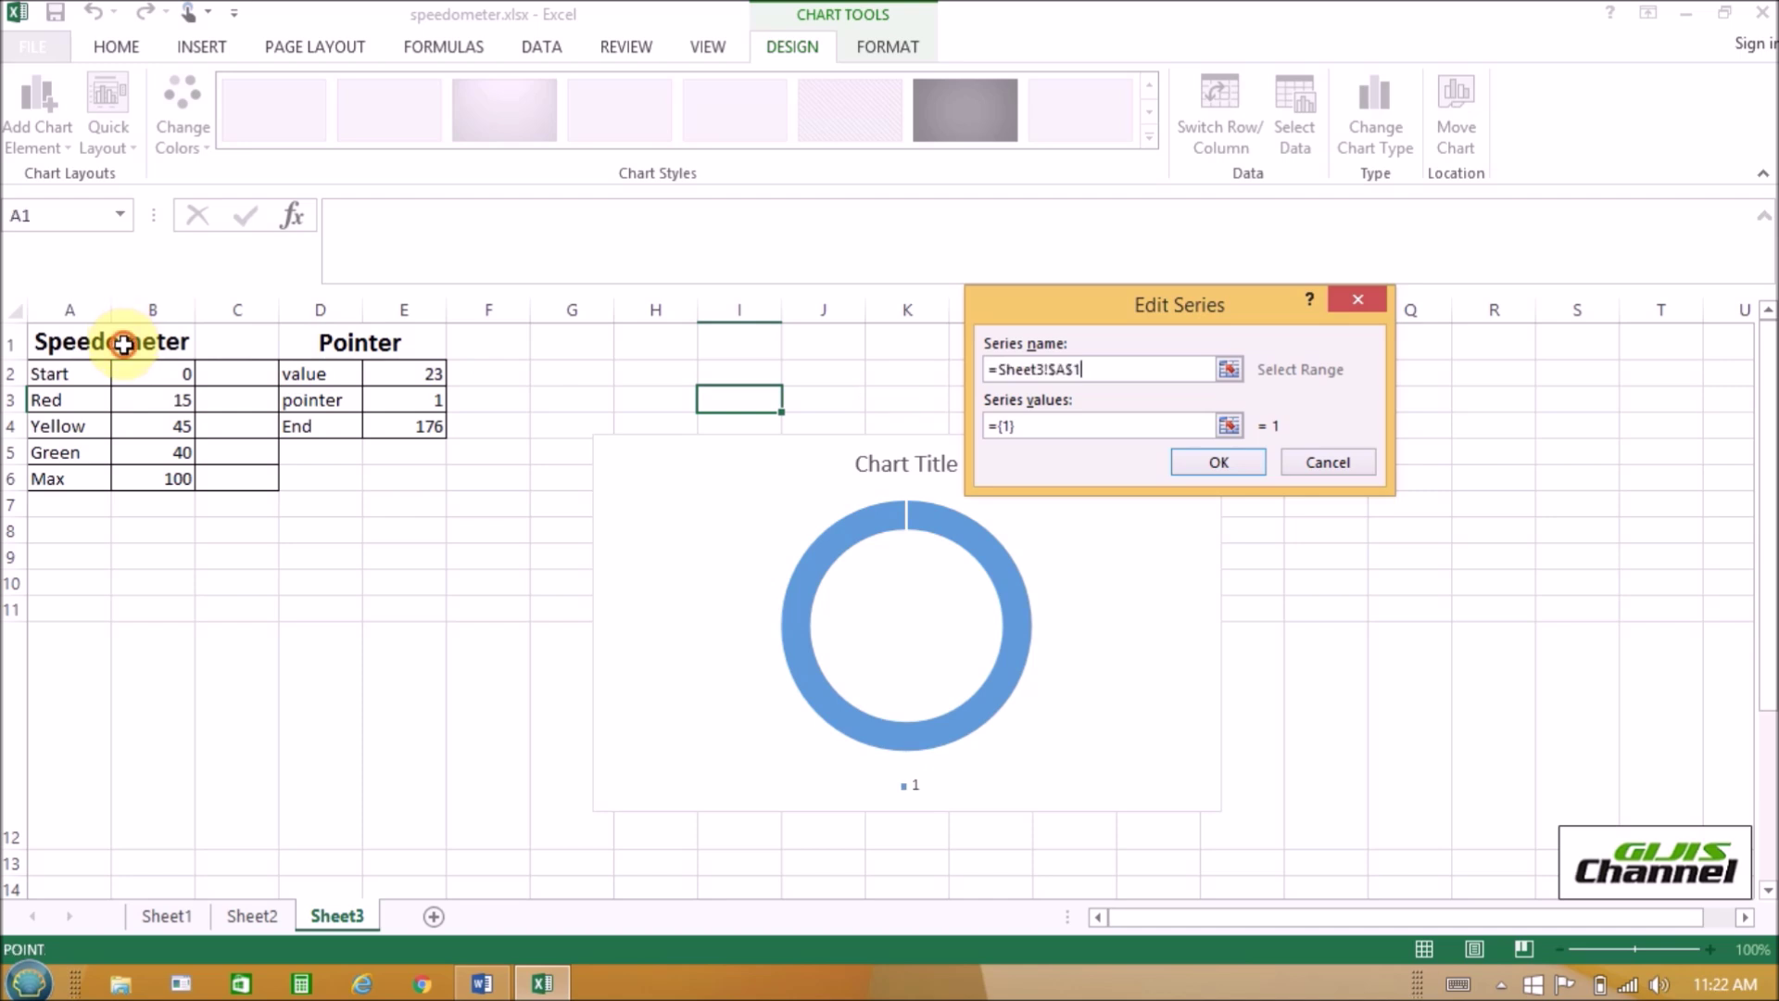
pyautogui.moveTo(1026, 426); pyautogui.dragTo(952, 425)
pyautogui.press('BackSpace')
pyautogui.moveTo(175, 386); pyautogui.dragTo(168, 479)
pyautogui.press('Return')
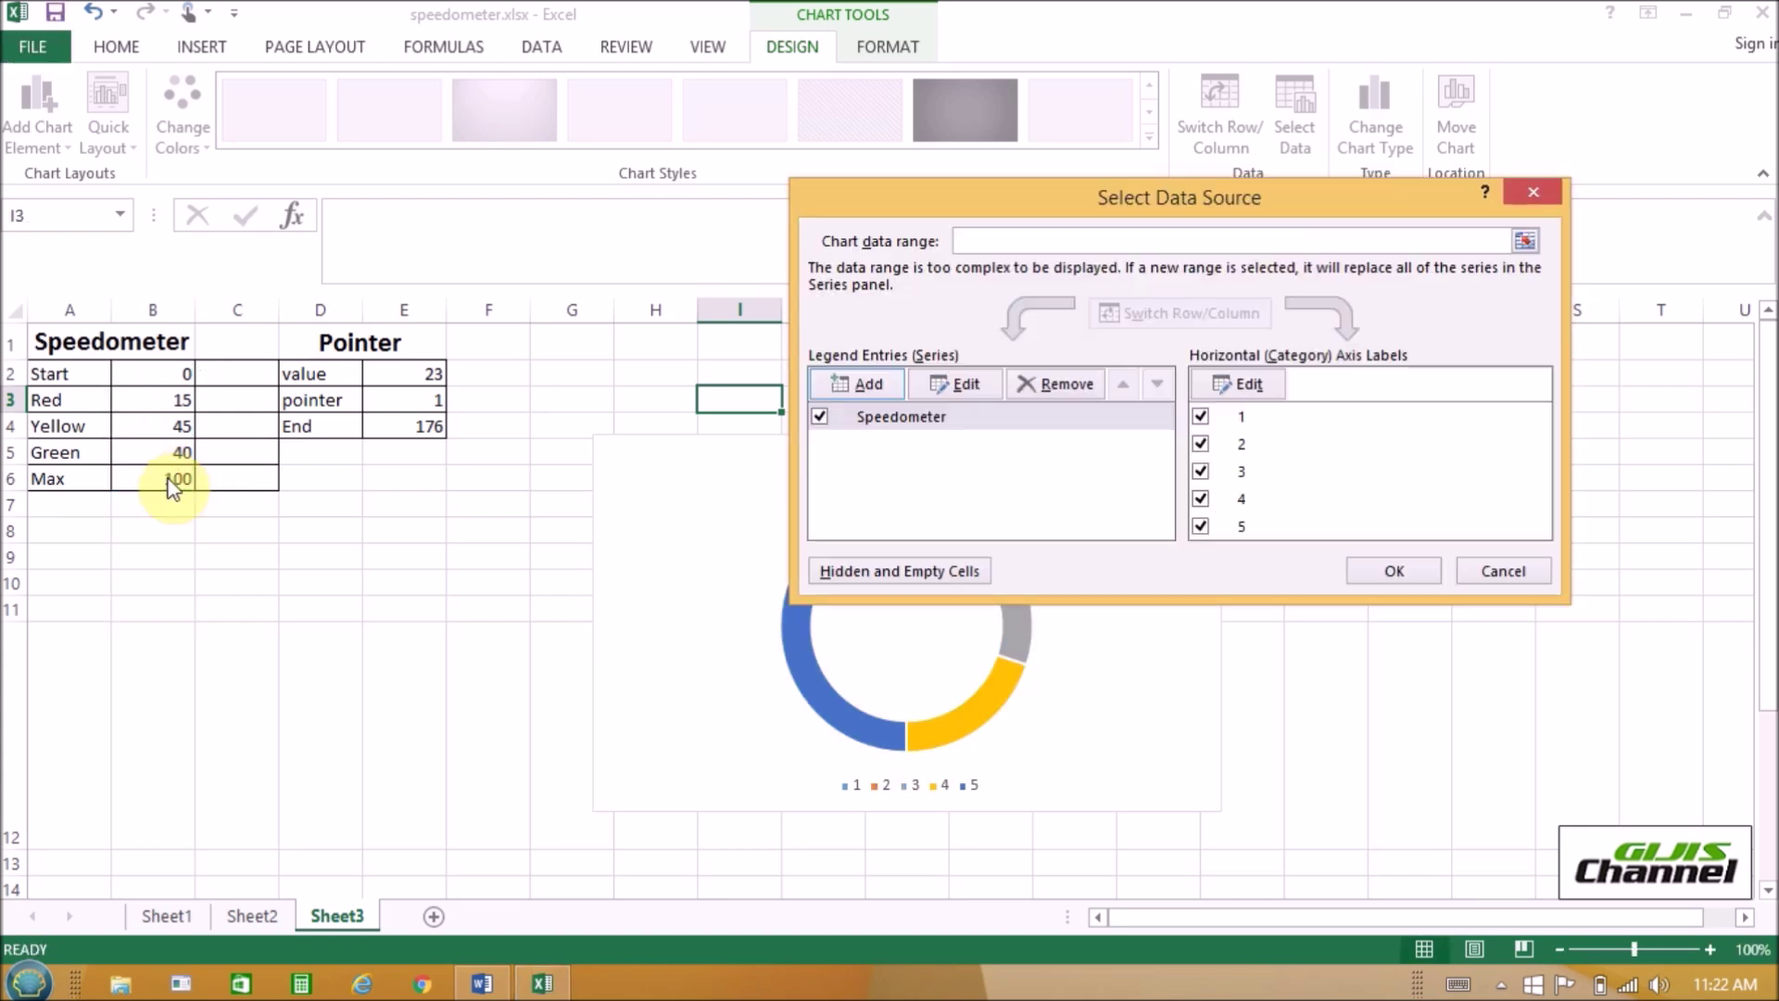
pyautogui.click(1400, 570)
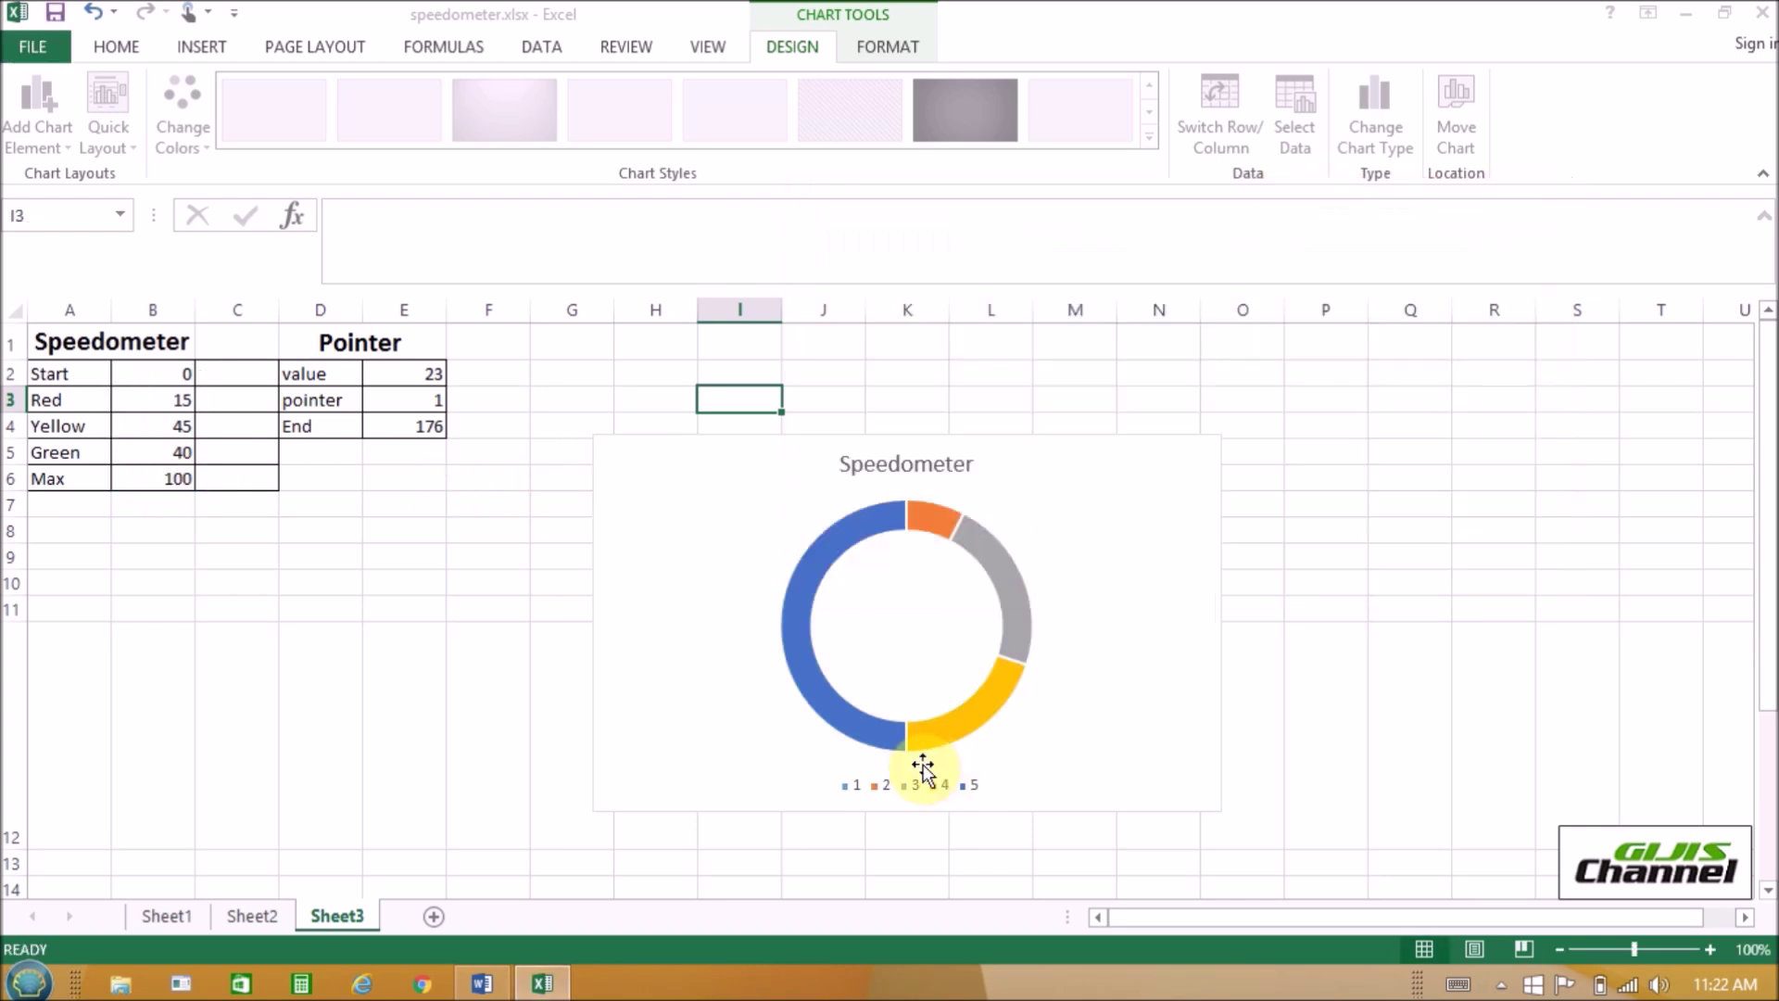
# - Rotate the Speedometer doughnut series by setting its angle of first slice to 270°
pyautogui.click(925, 742)
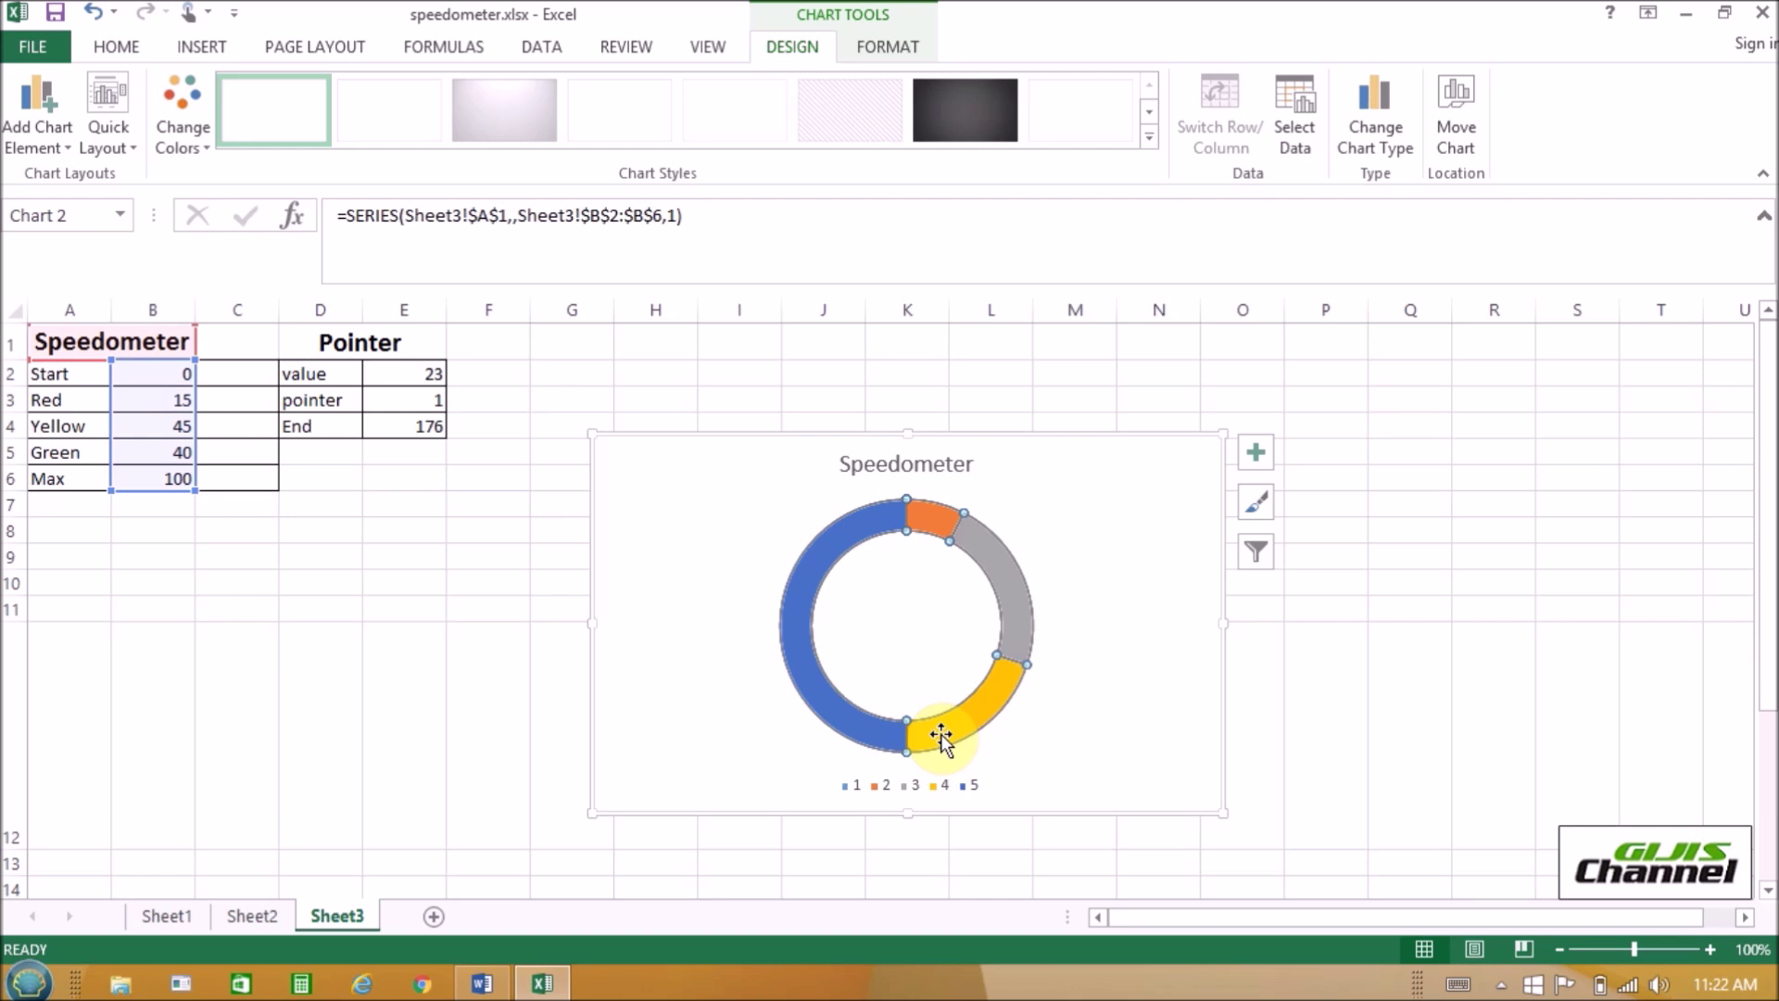
pyautogui.rightClick(941, 734)
pyautogui.click(1048, 717)
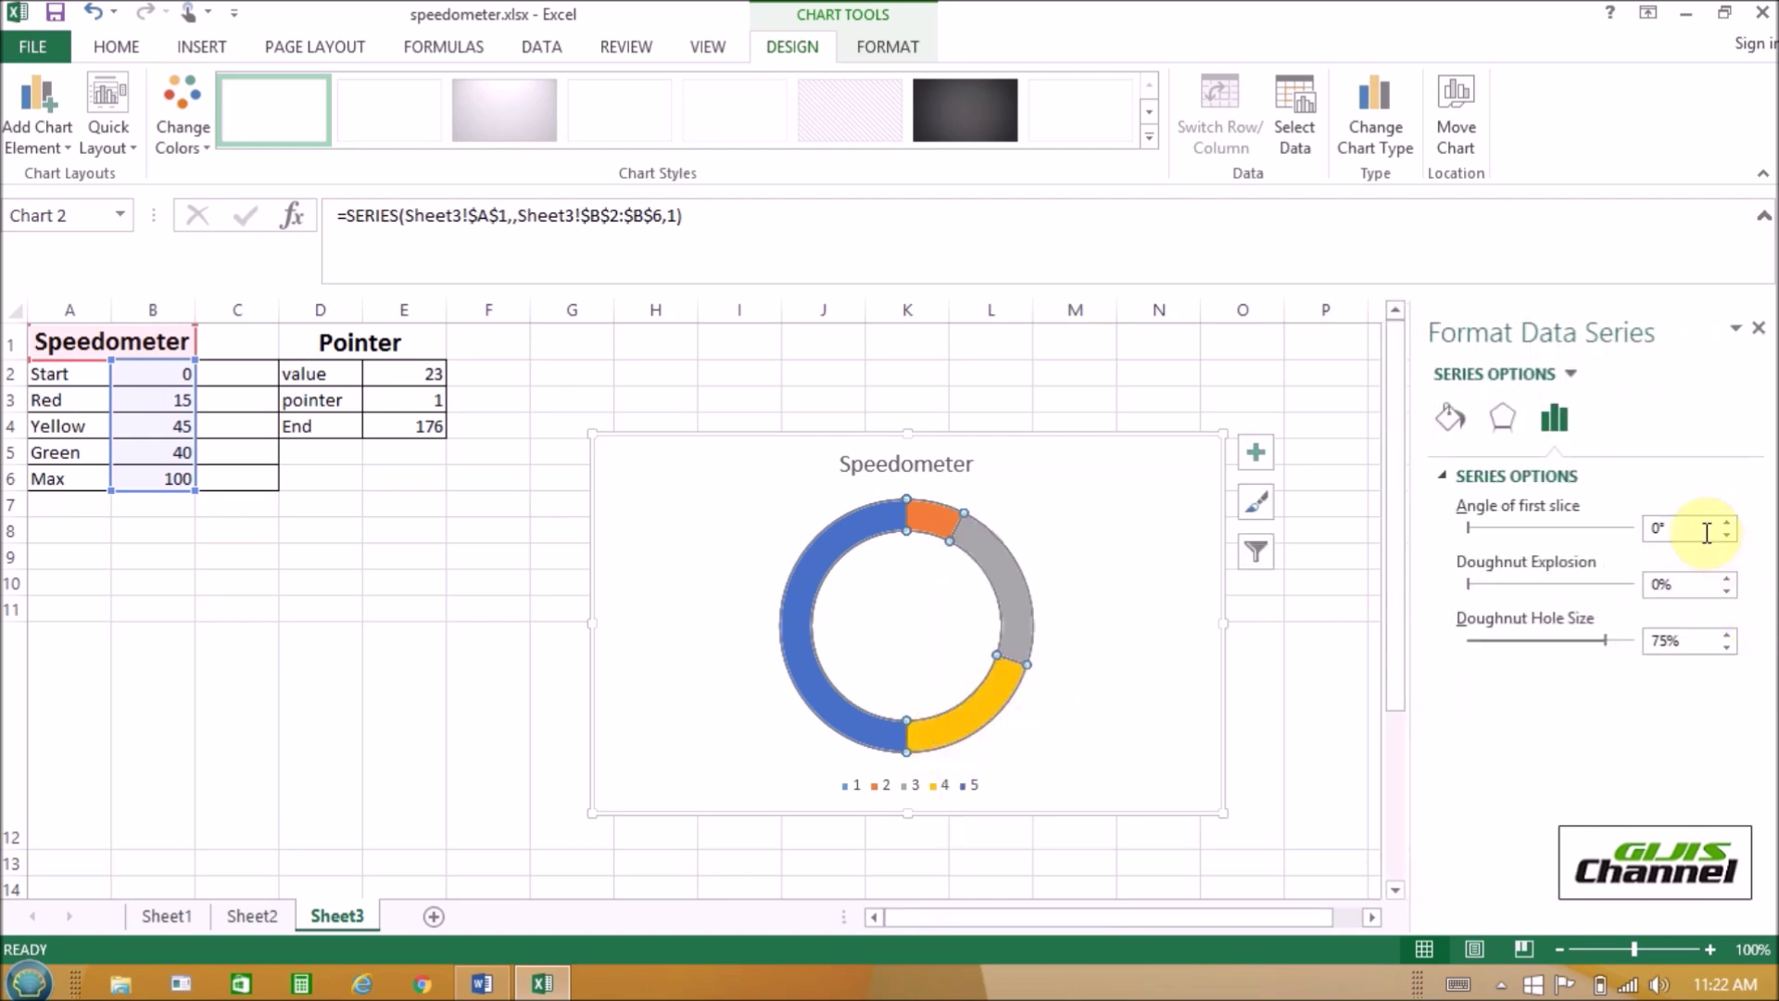
pyautogui.moveTo(1688, 524); pyautogui.dragTo(1634, 521)
pyautogui.write('27')
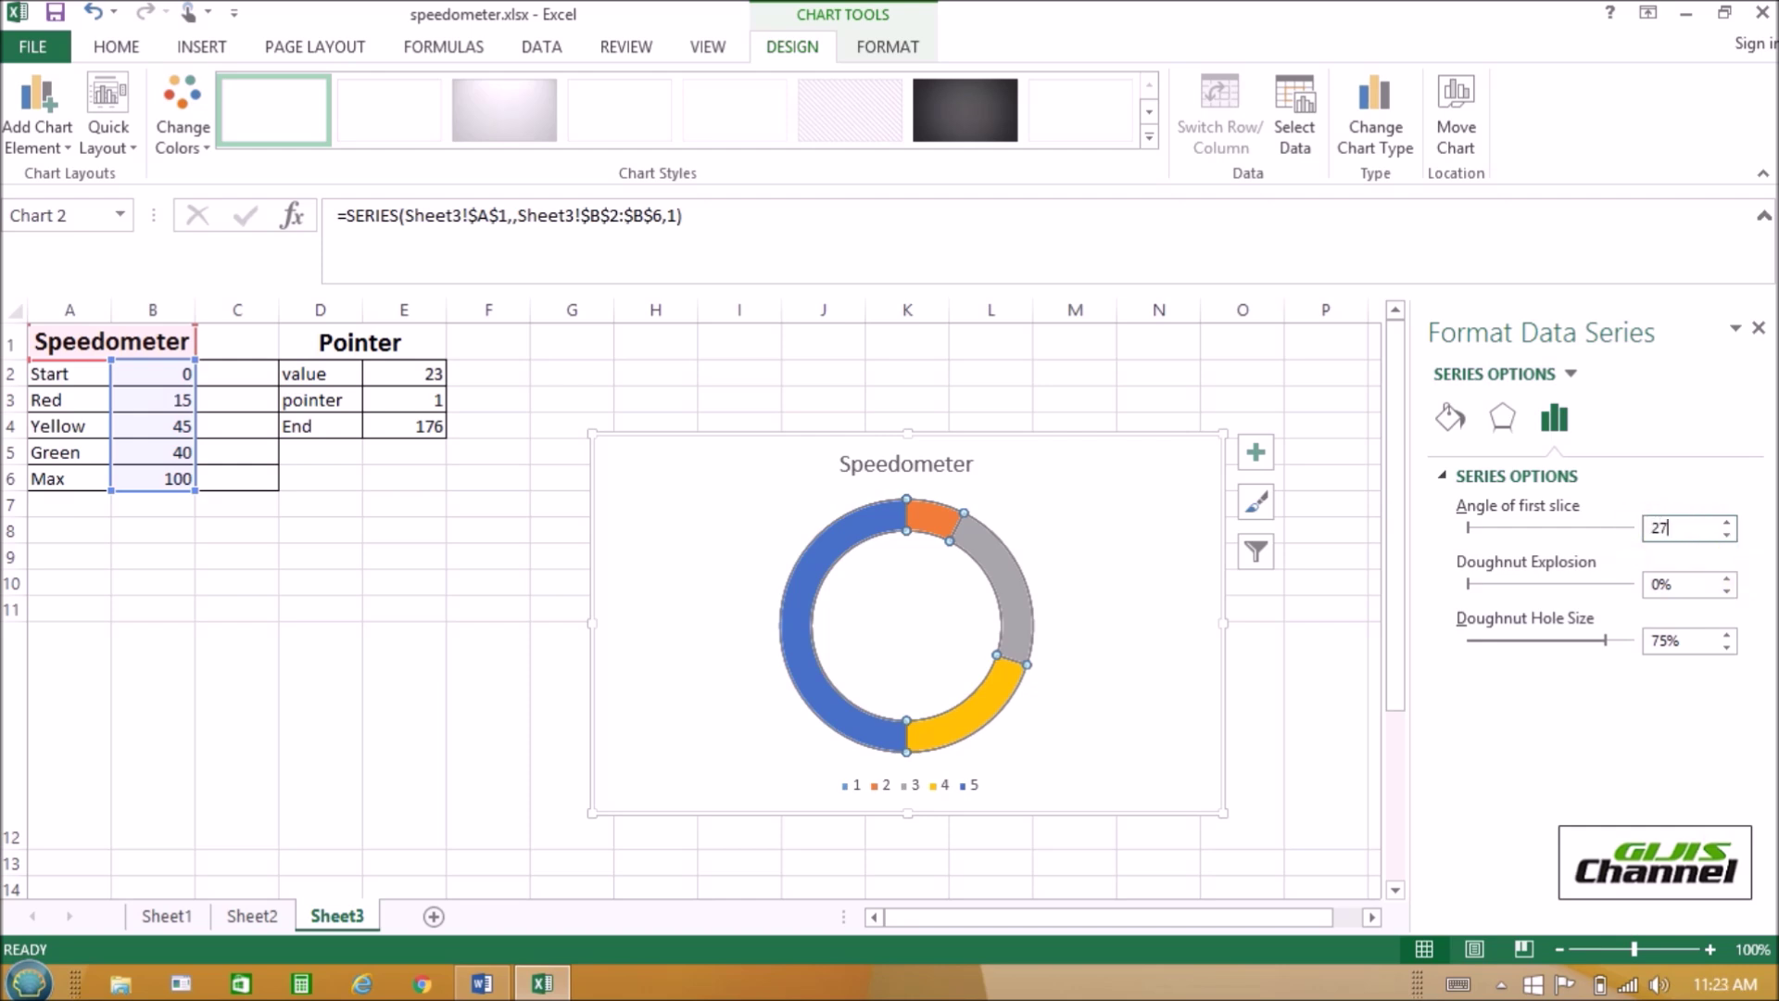
pyautogui.press('Return')
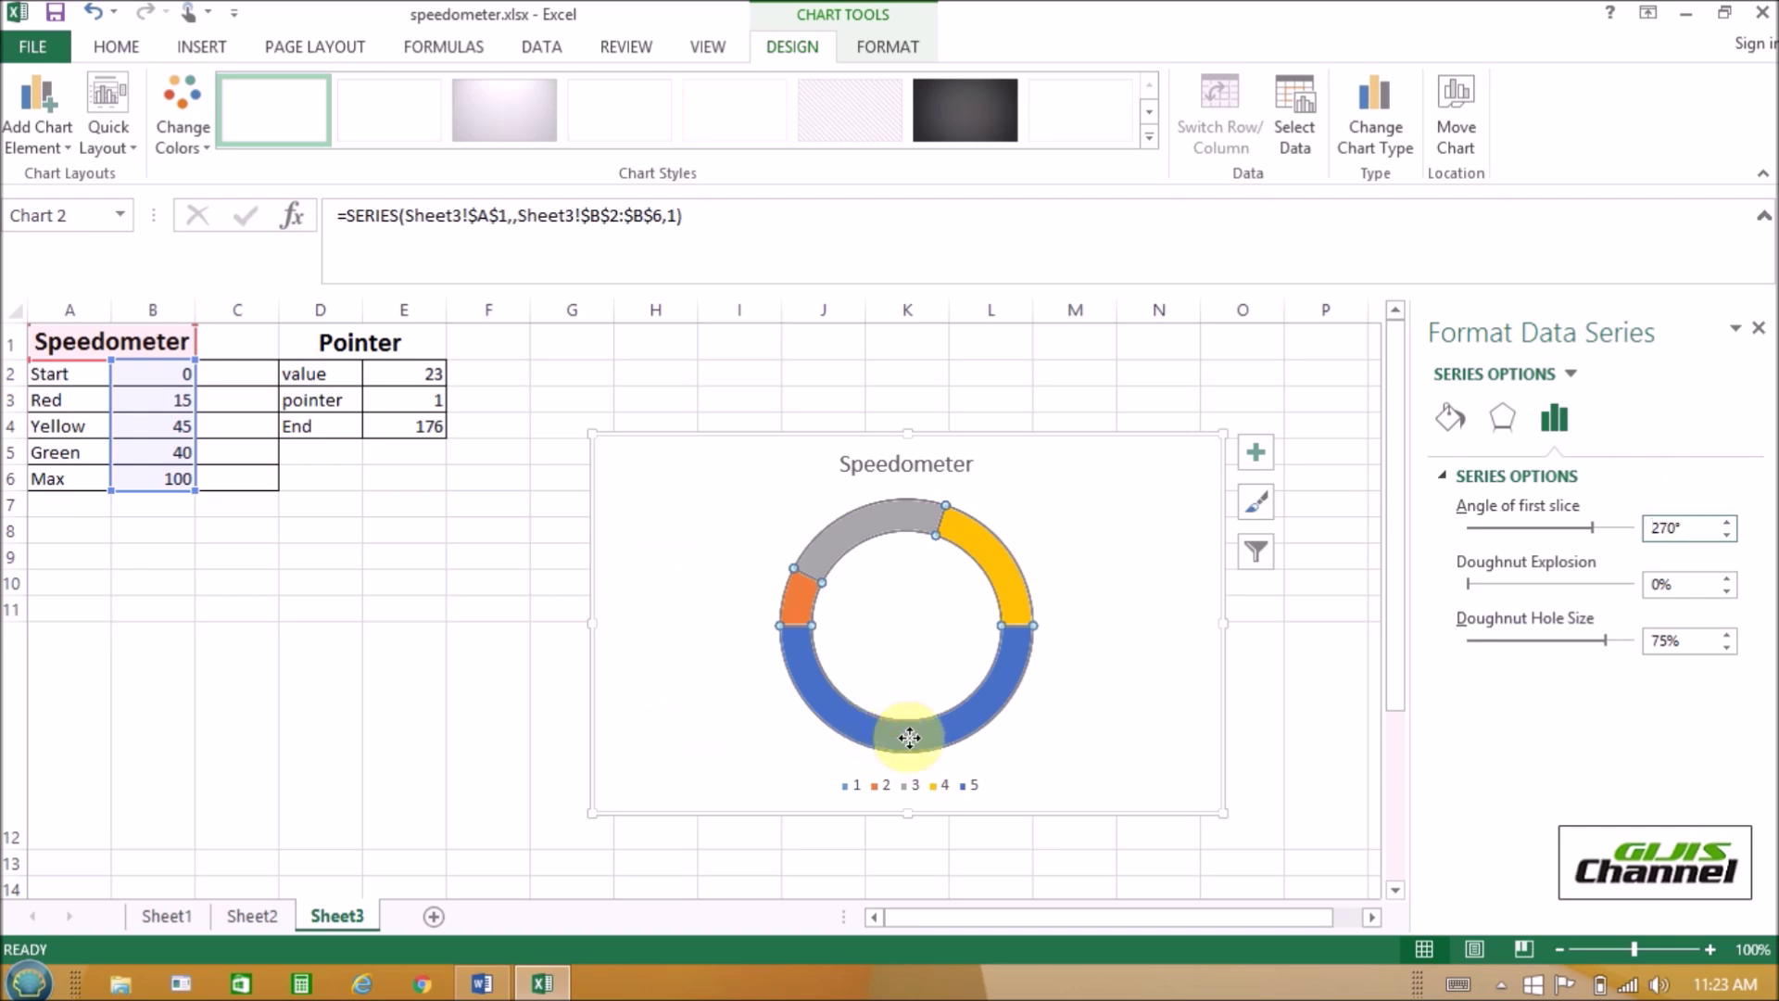
# - Set the doughnut's lower half, the Max slice, to no fill
pyautogui.click(987, 570)
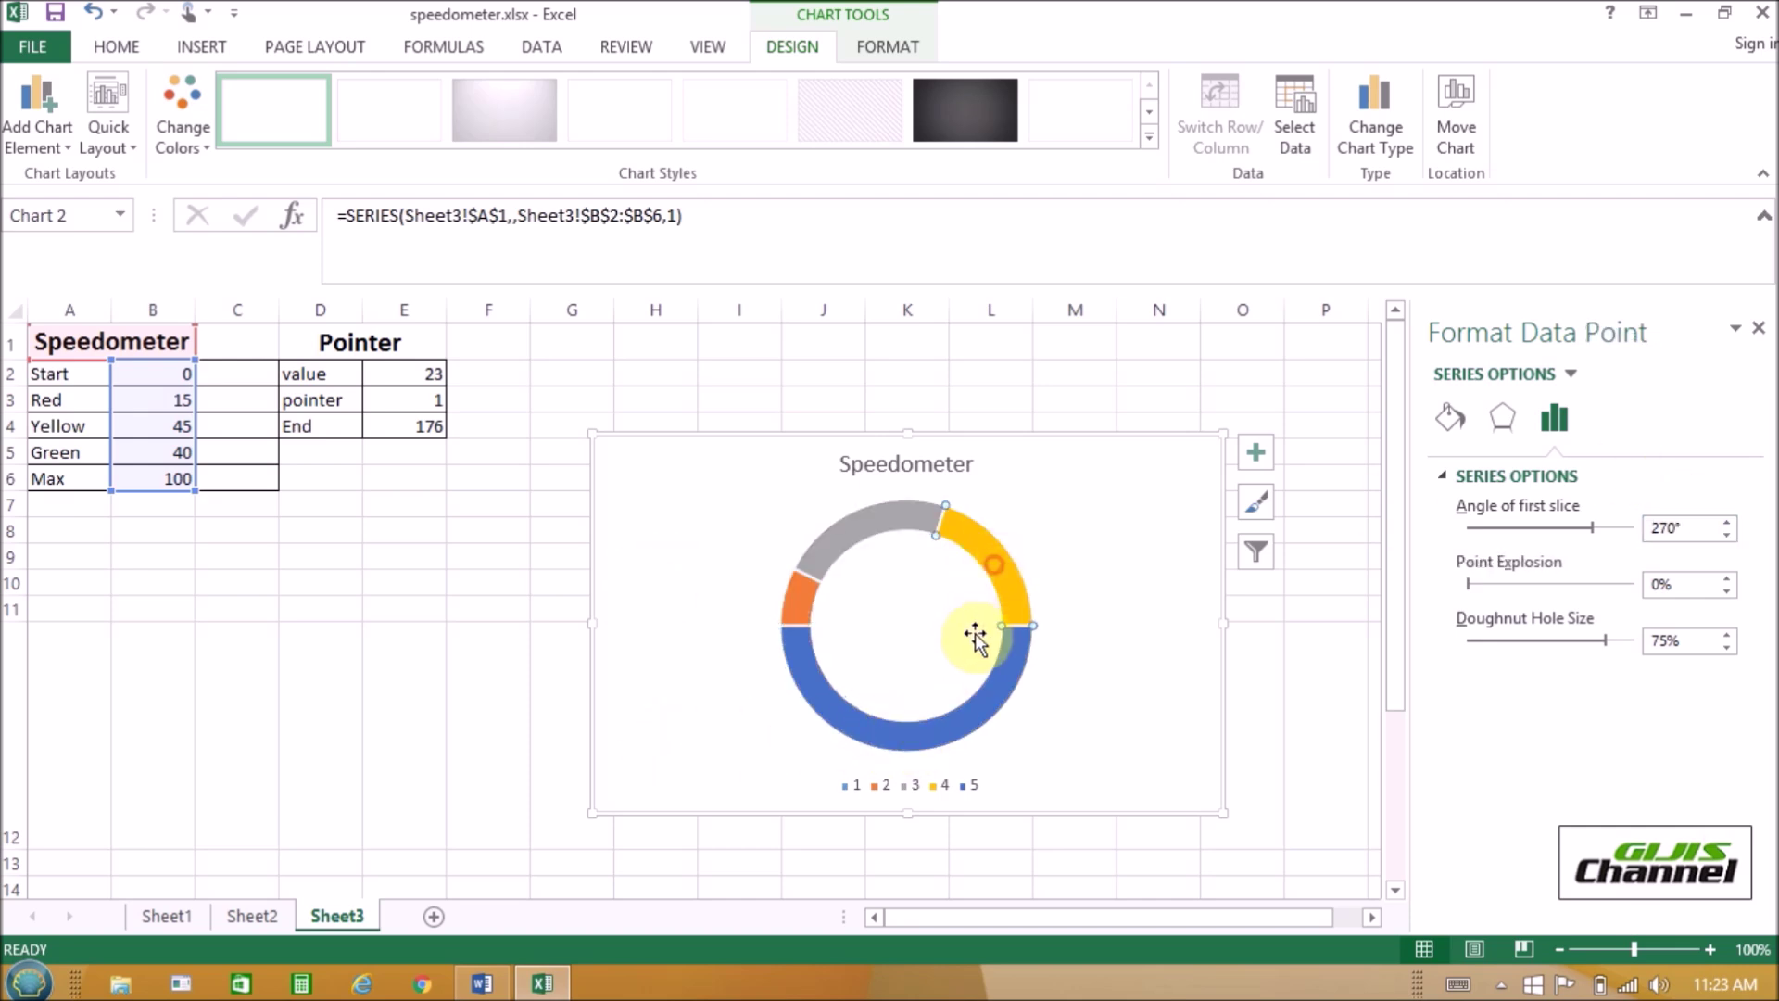
pyautogui.rightClick(930, 741)
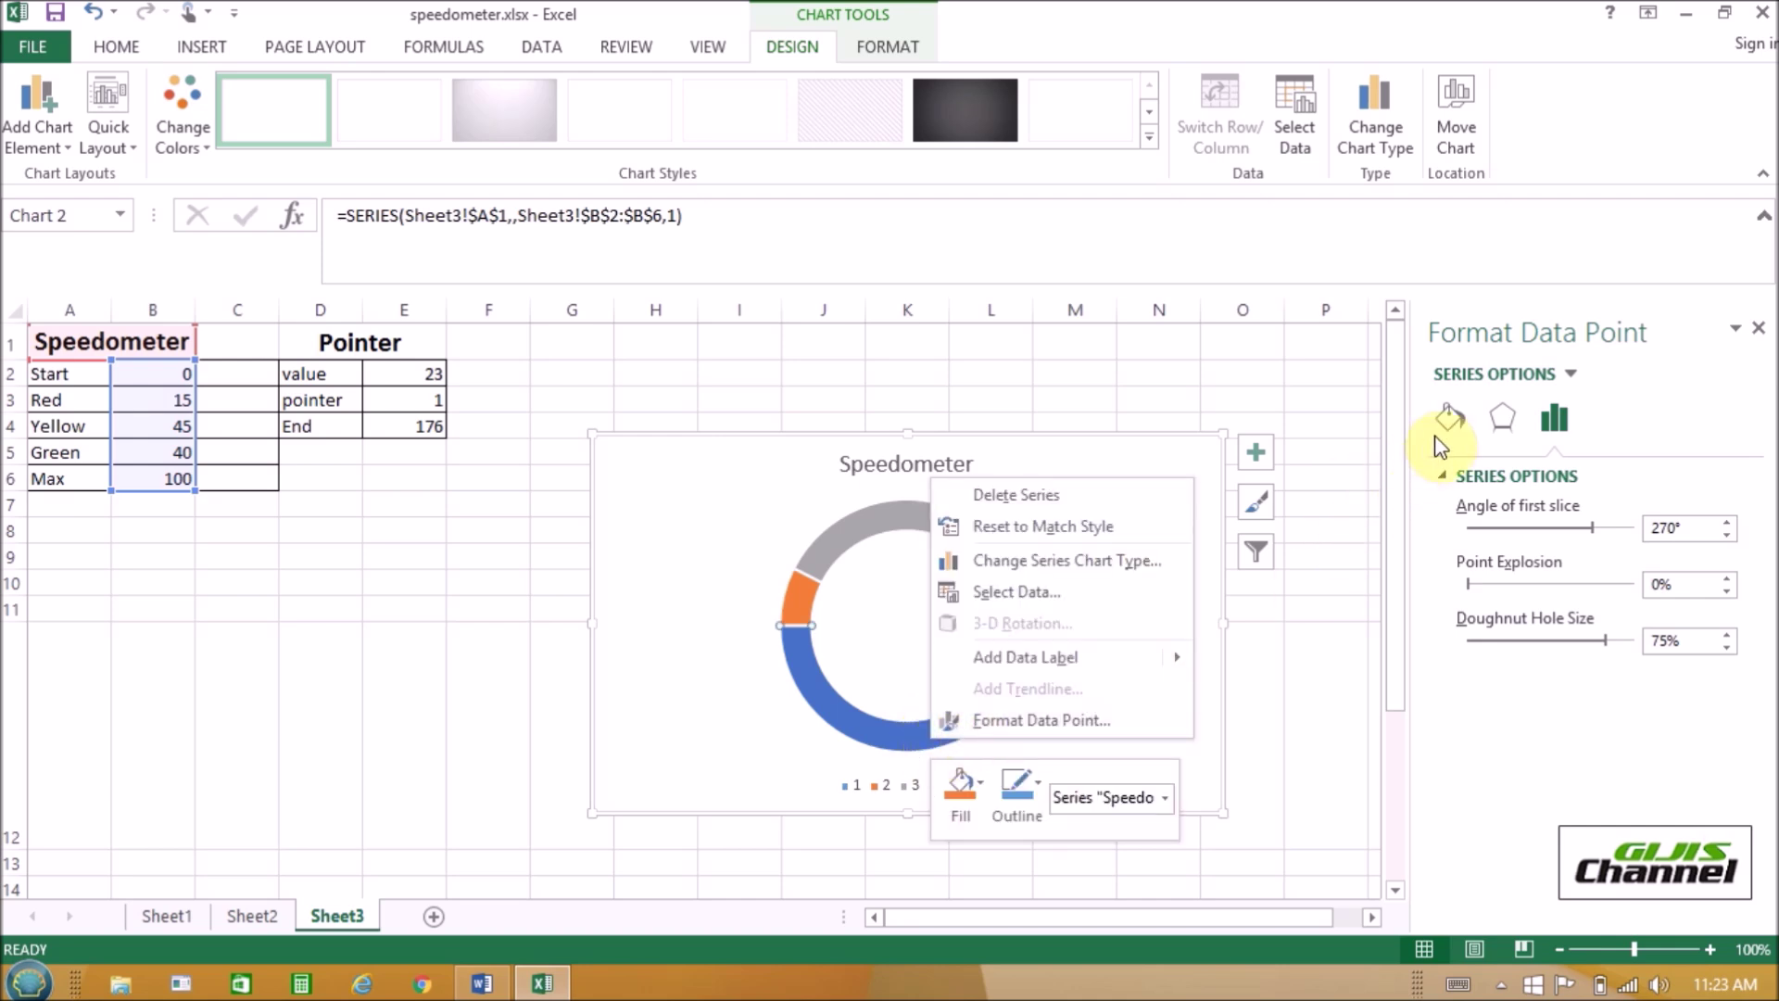
pyautogui.click(1084, 720)
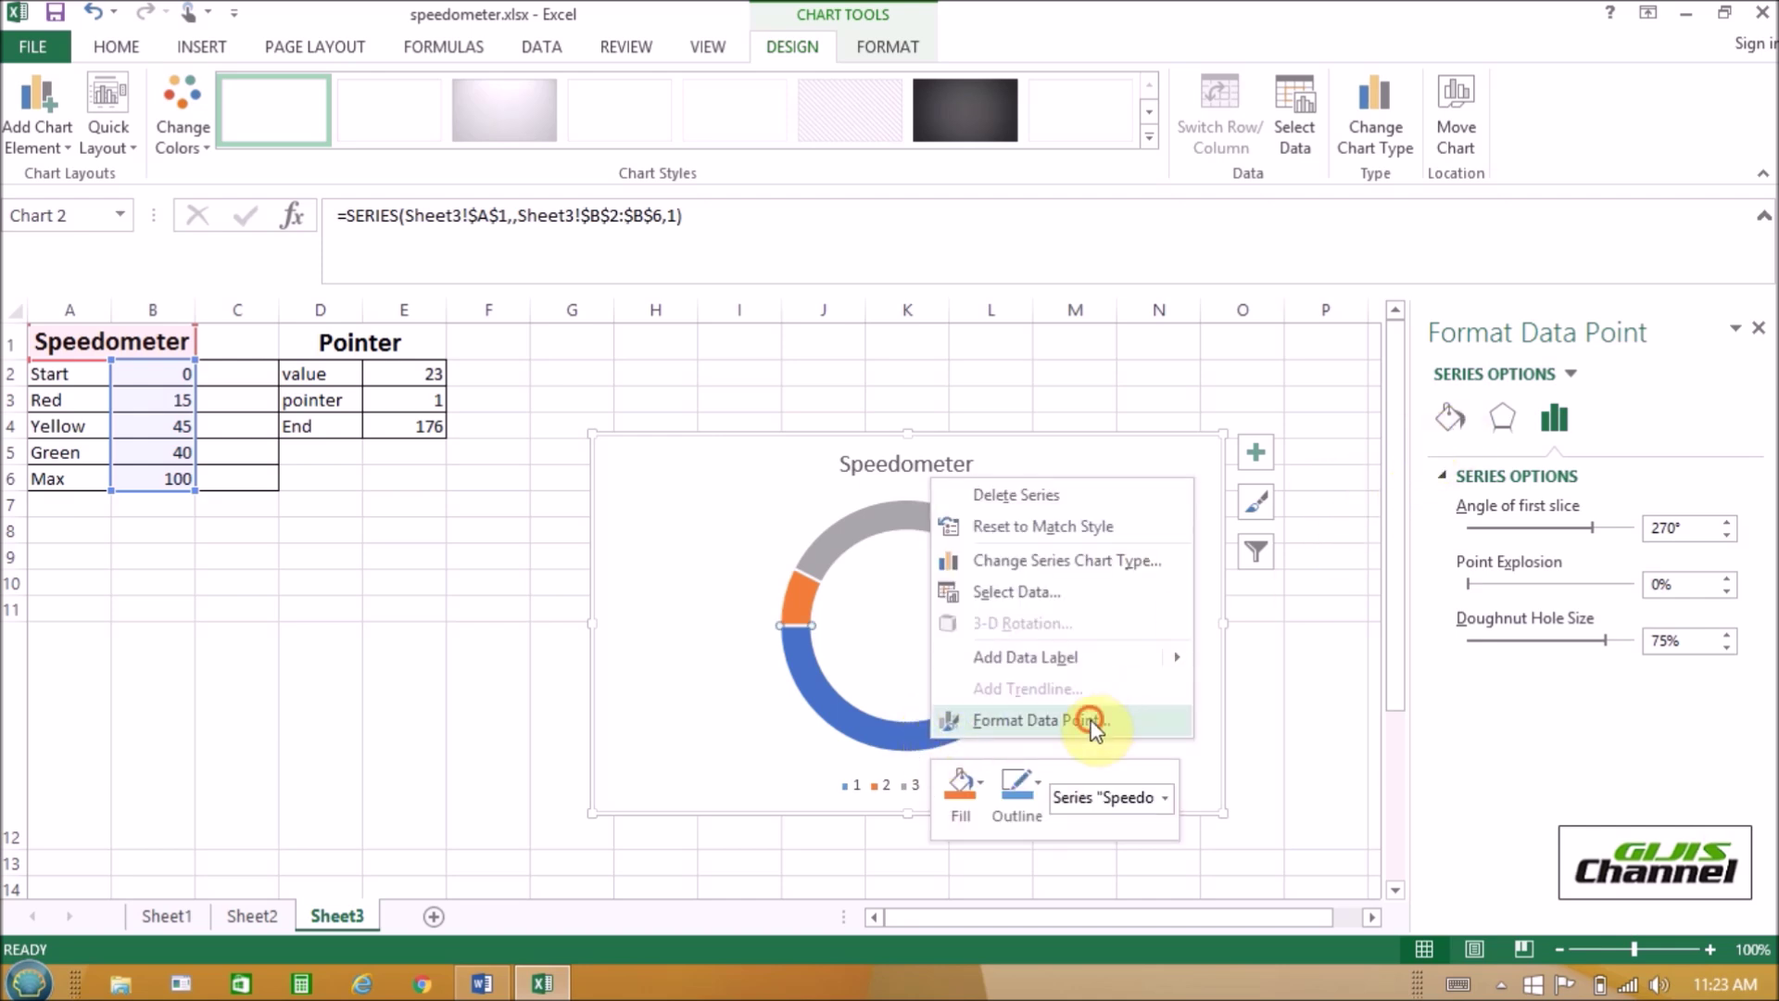
pyautogui.click(1452, 422)
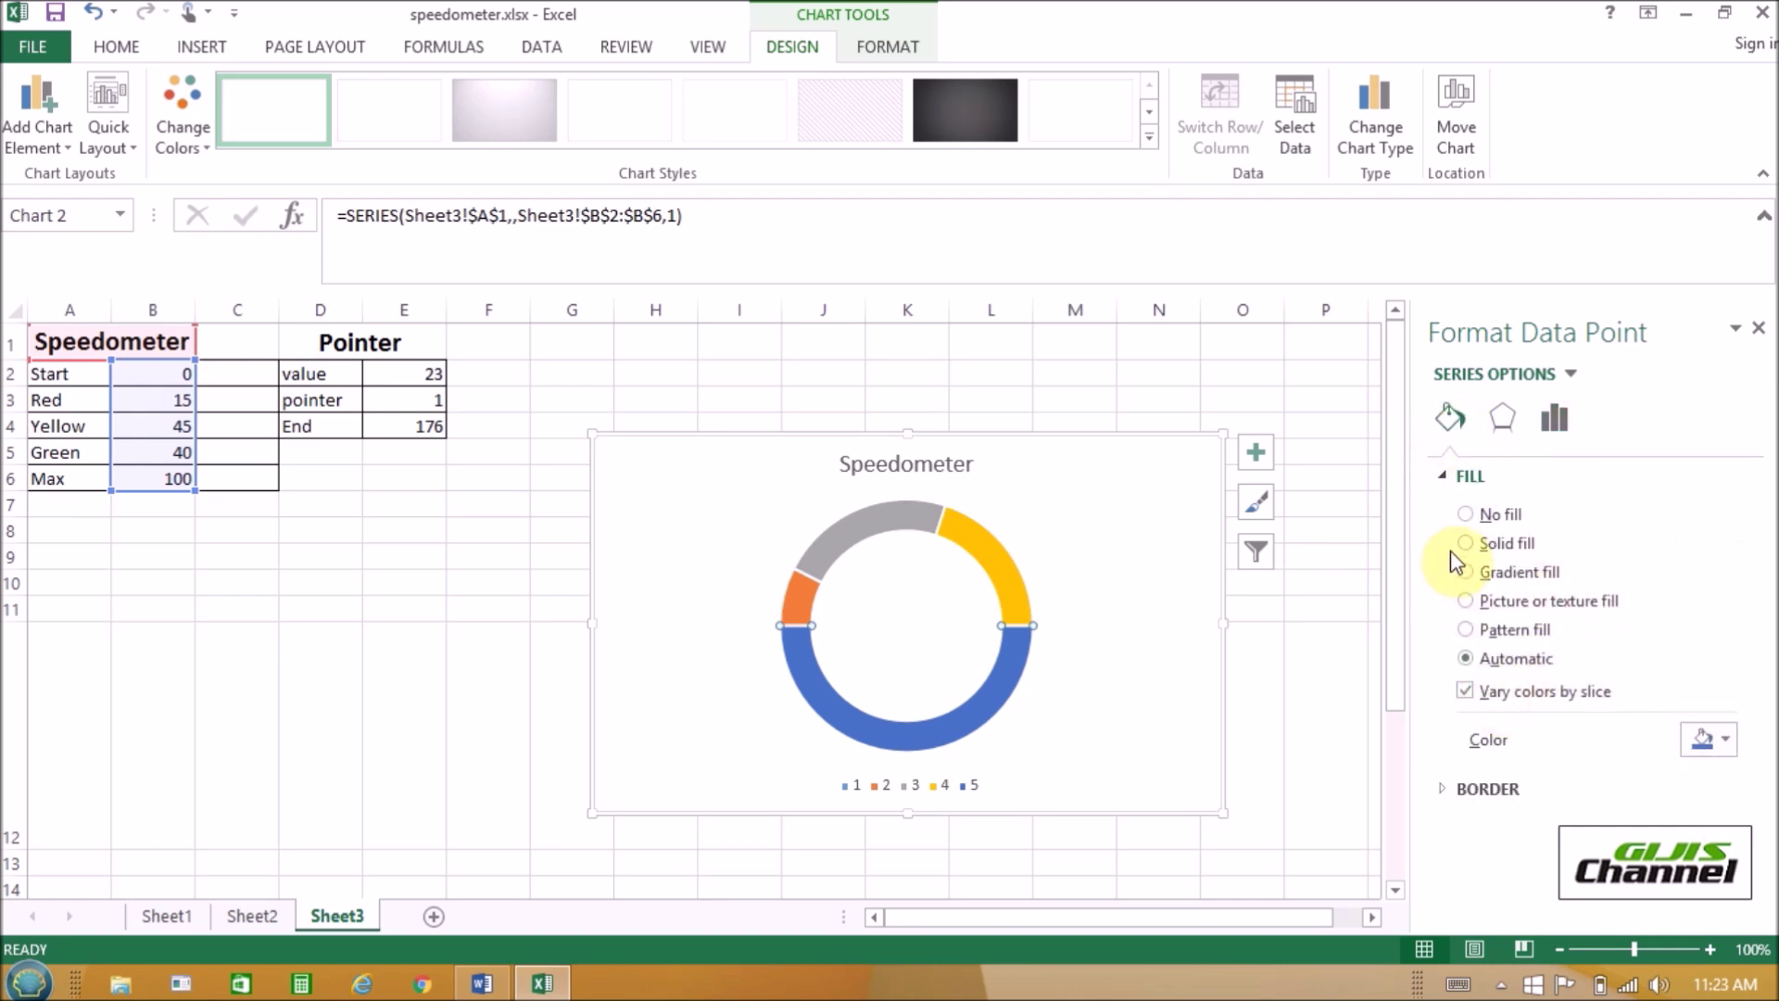
pyautogui.click(1466, 515)
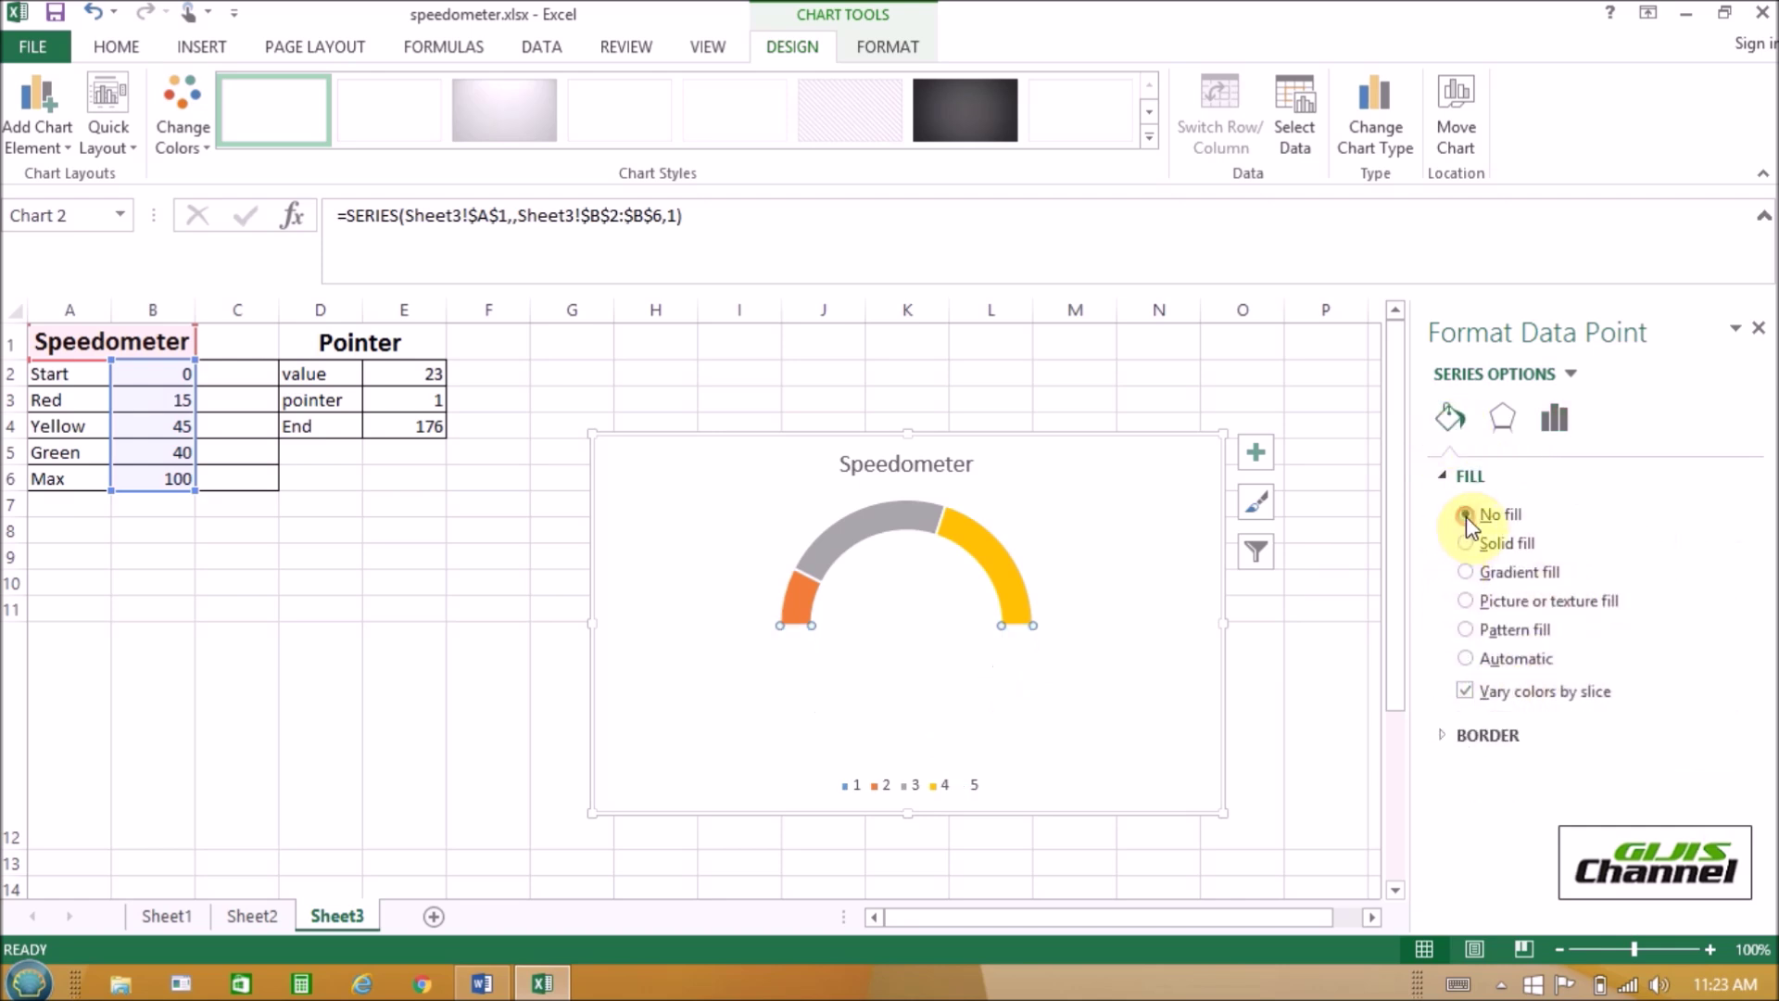
# - Colour the doughnut's Red, Yellow and Green slices with standard red, yellow and green fills
pyautogui.click(818, 556)
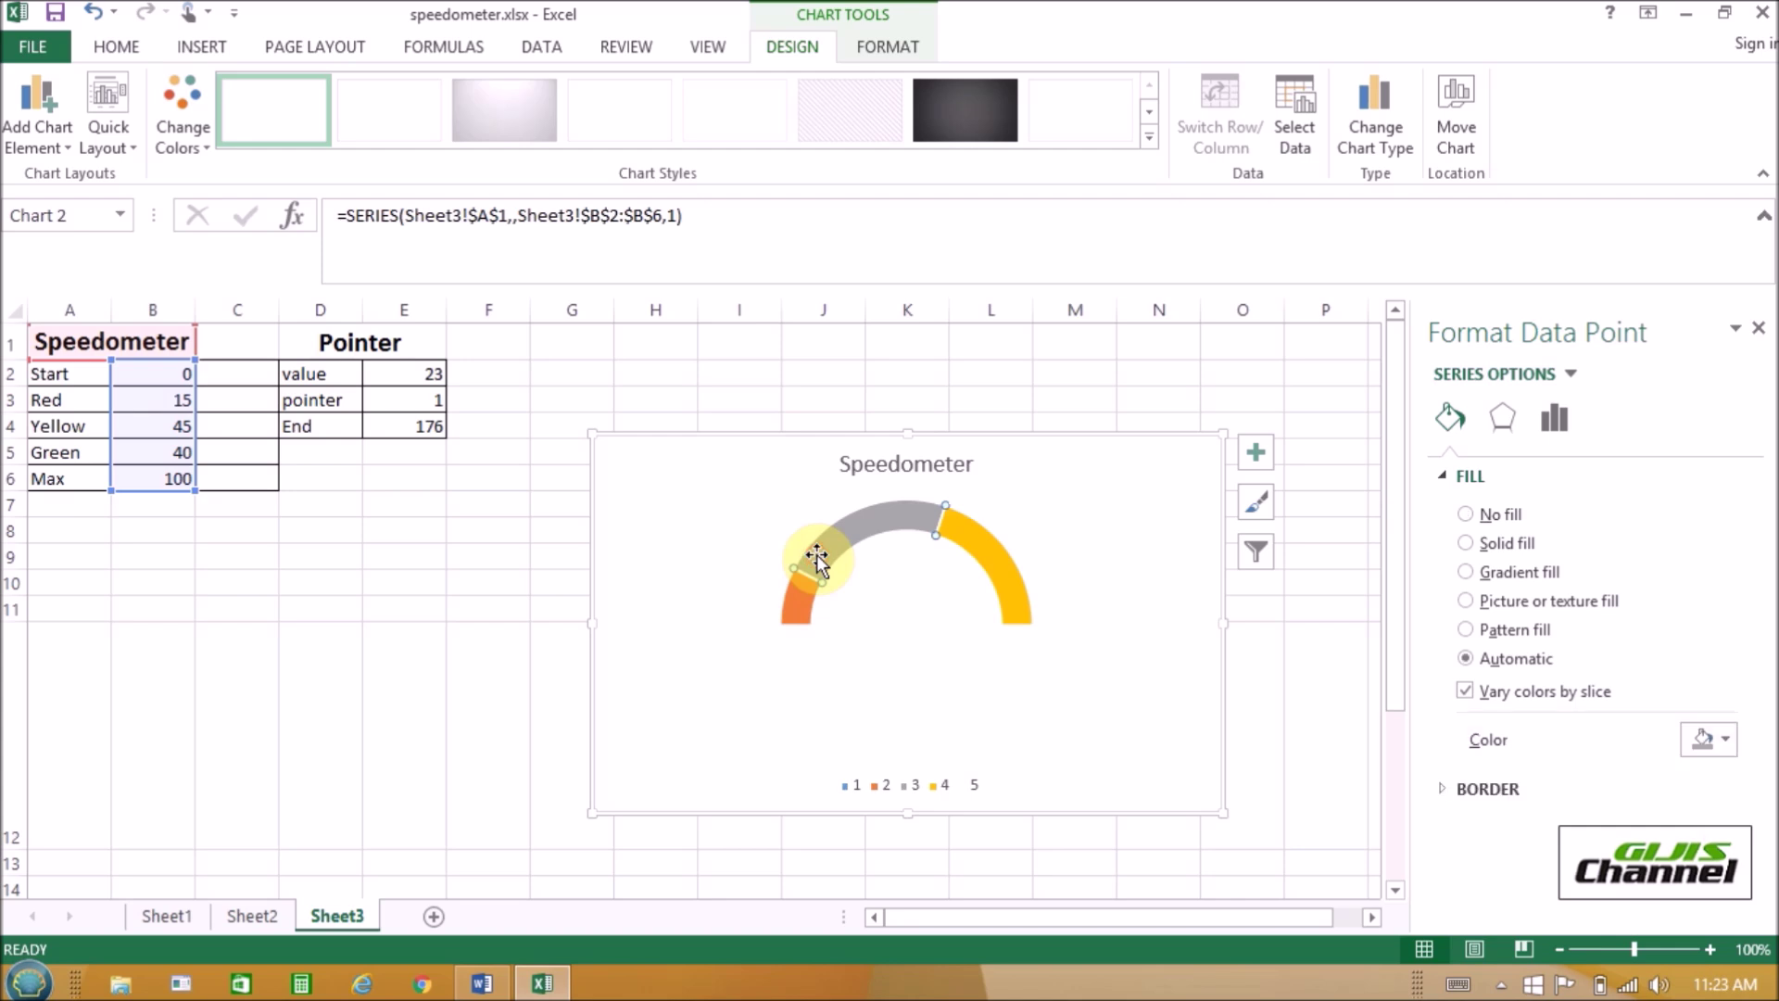
pyautogui.click(798, 599)
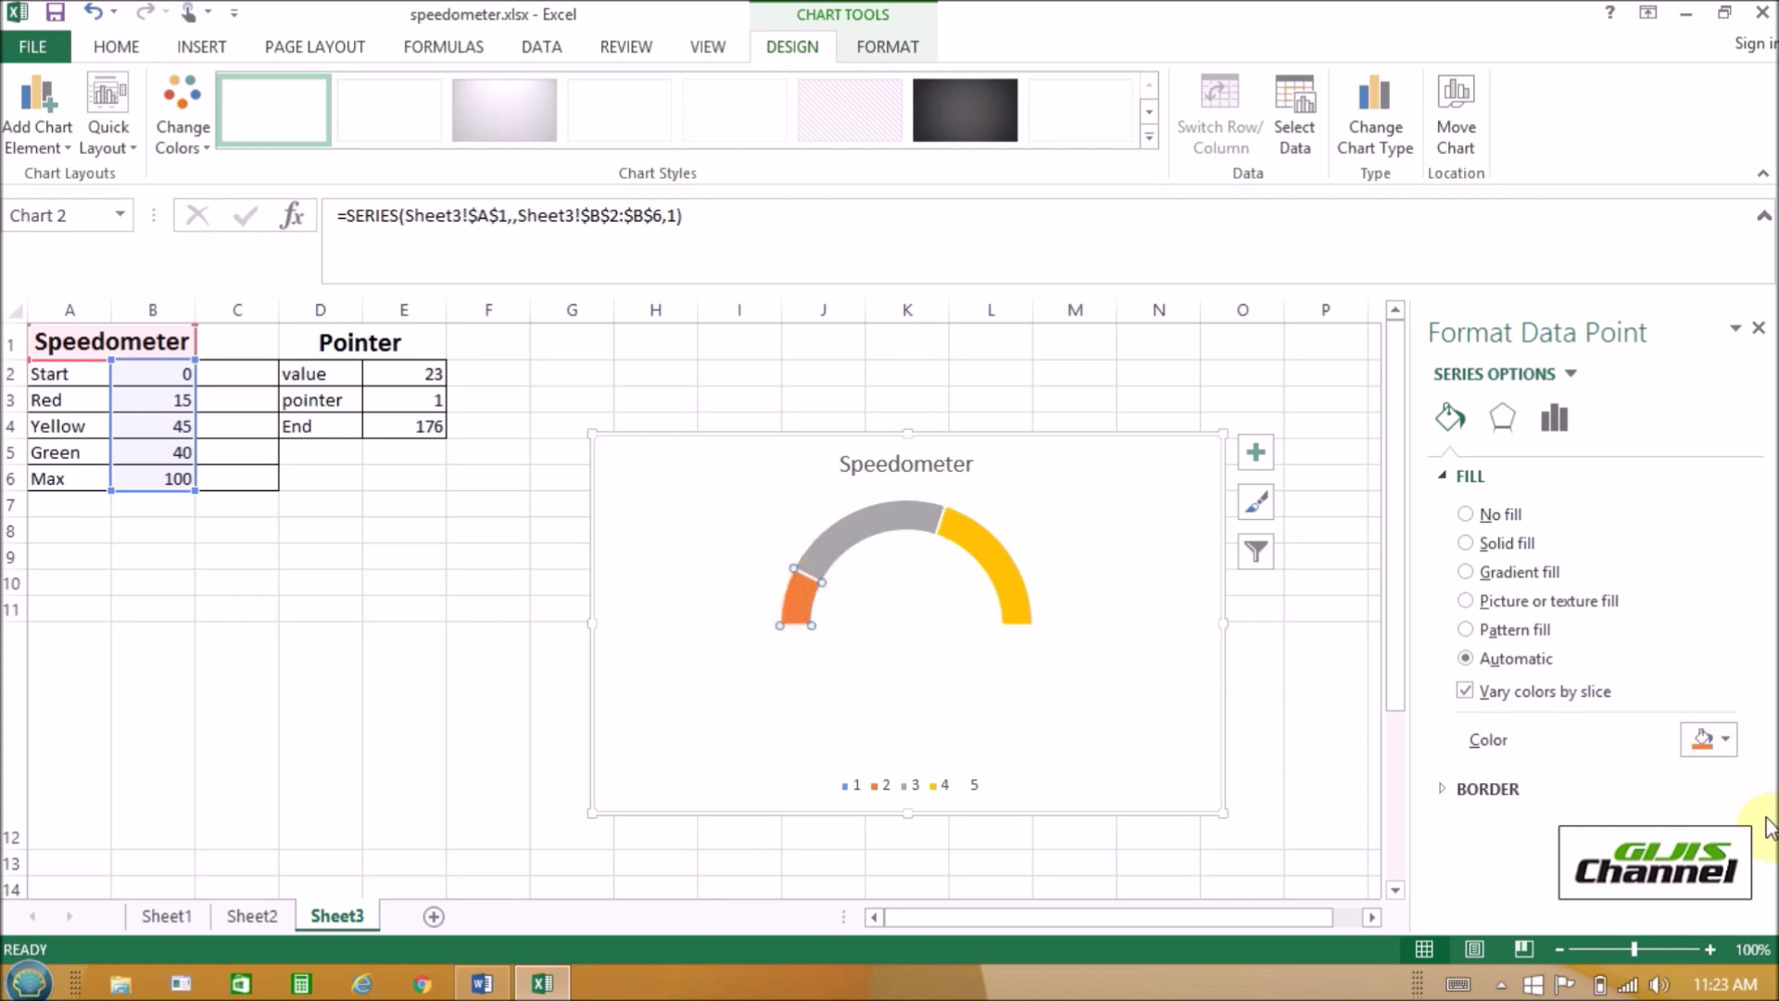
pyautogui.click(1728, 741)
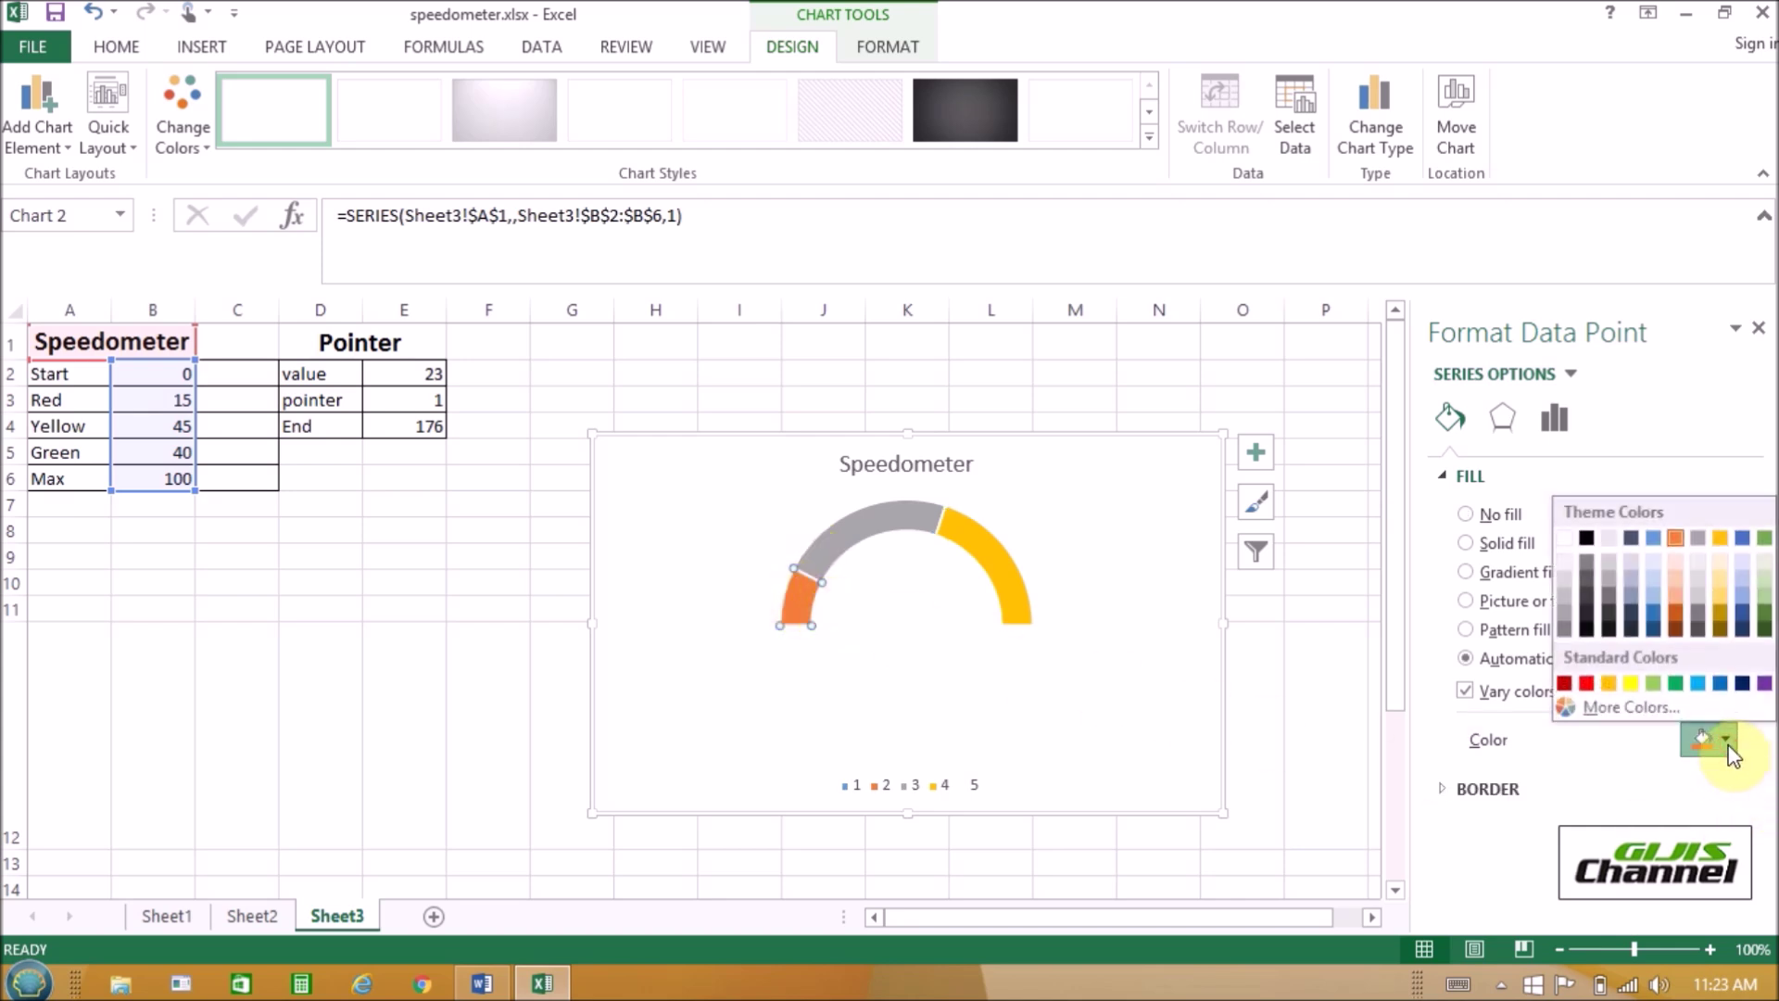
pyautogui.click(1586, 686)
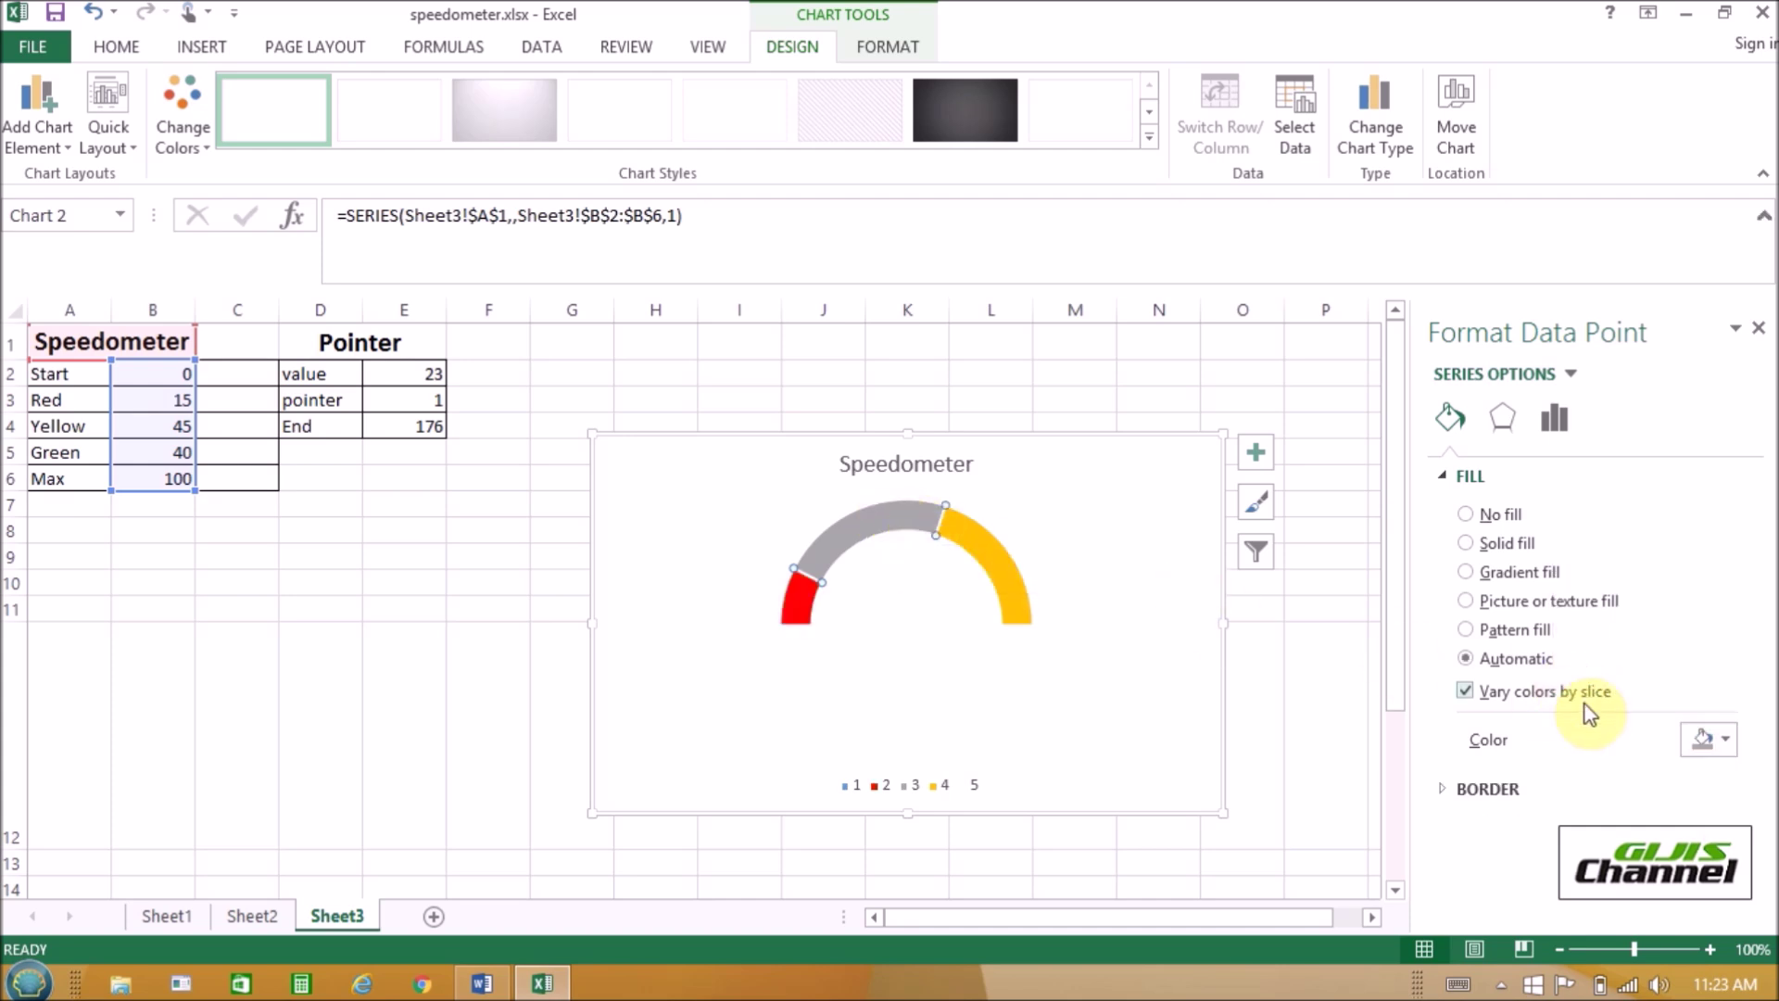
pyautogui.click(1725, 738)
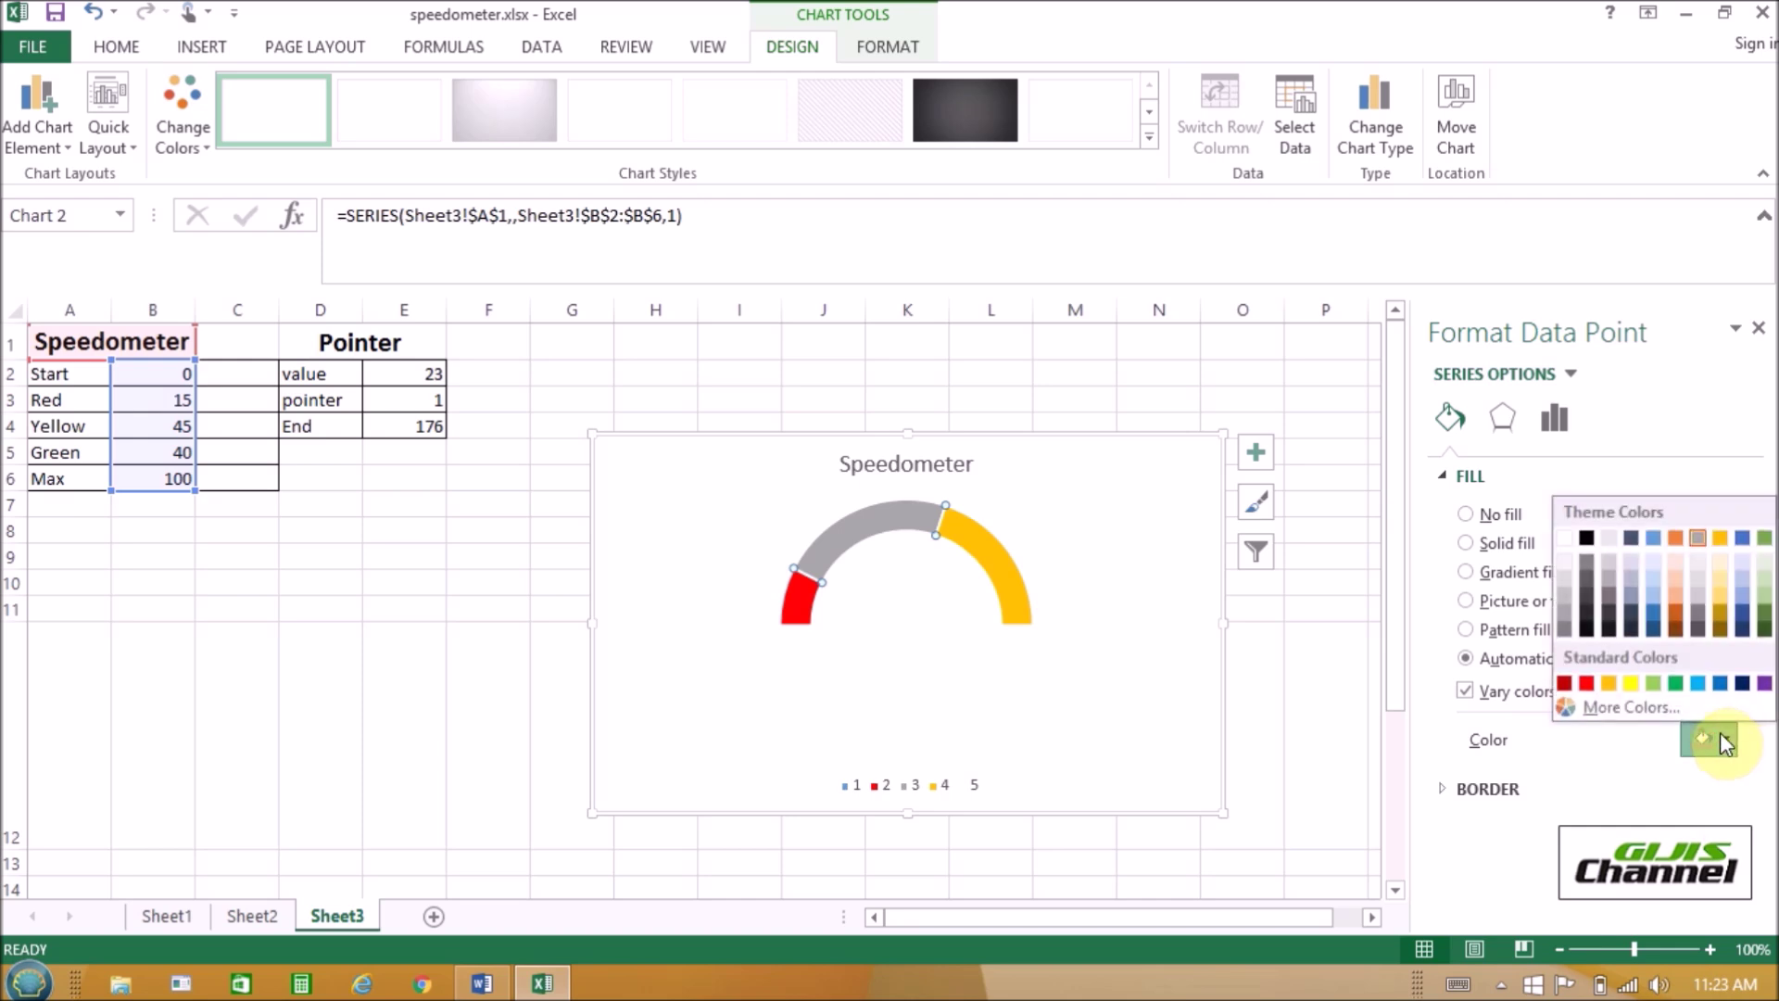
pyautogui.click(1630, 686)
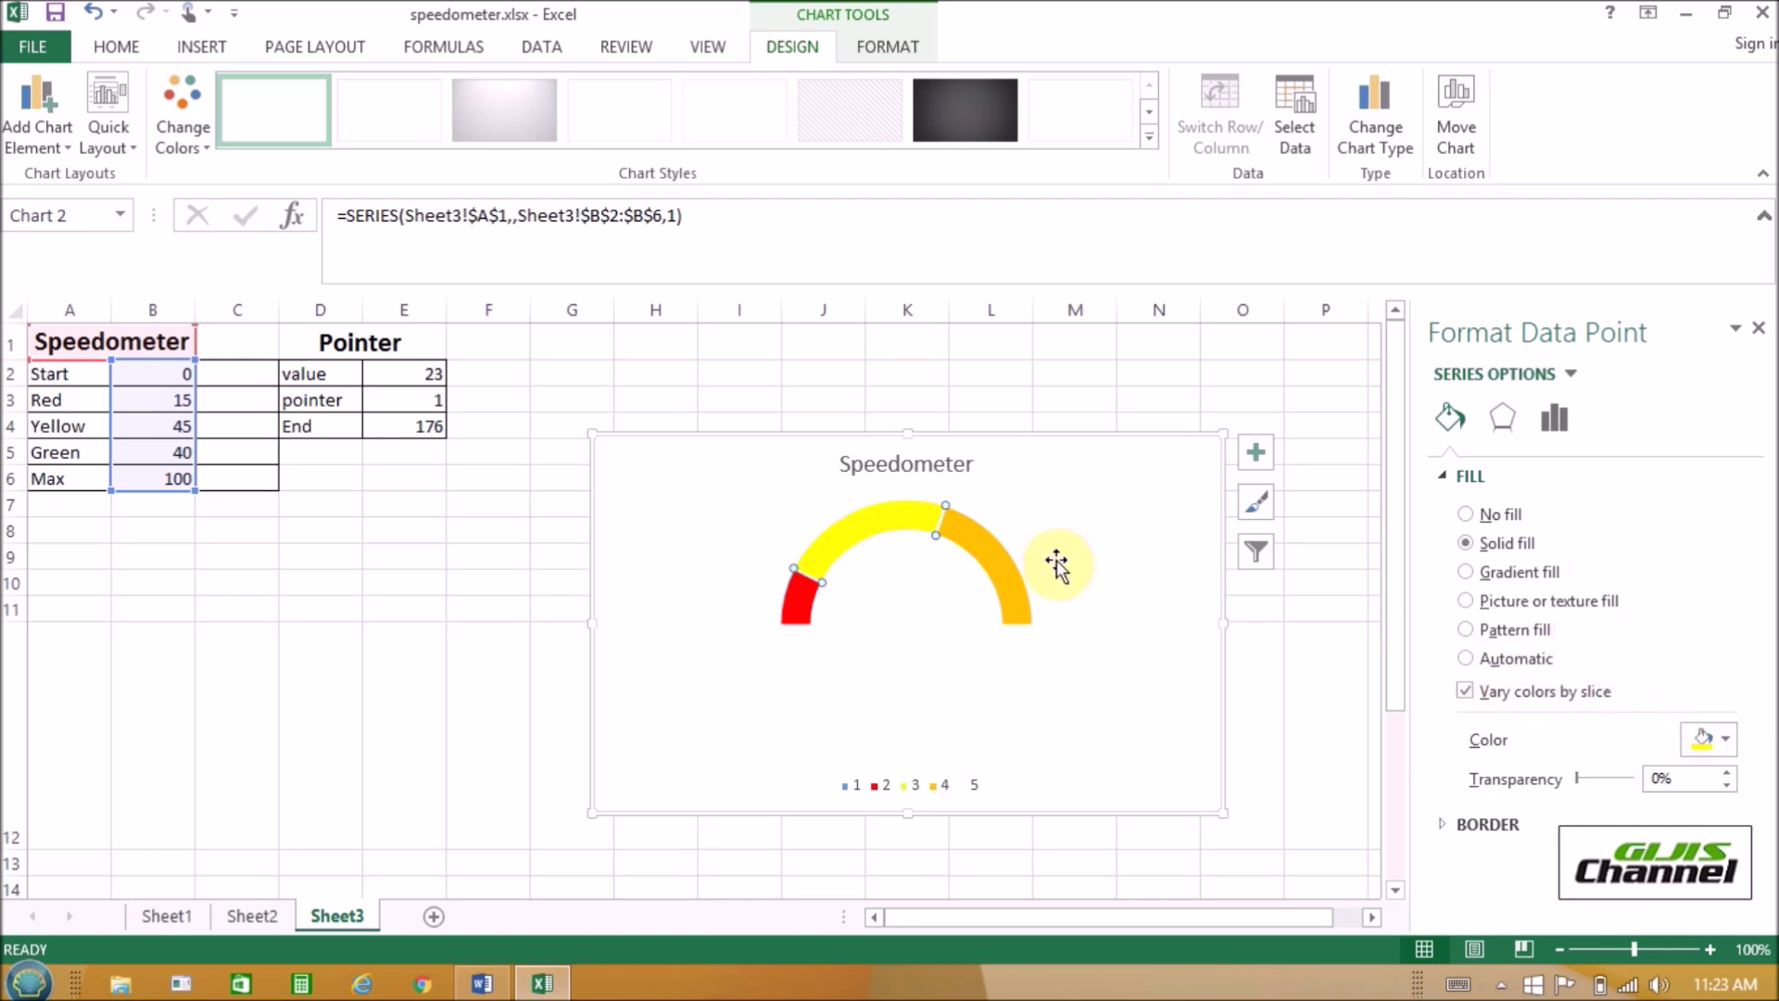
pyautogui.click(976, 556)
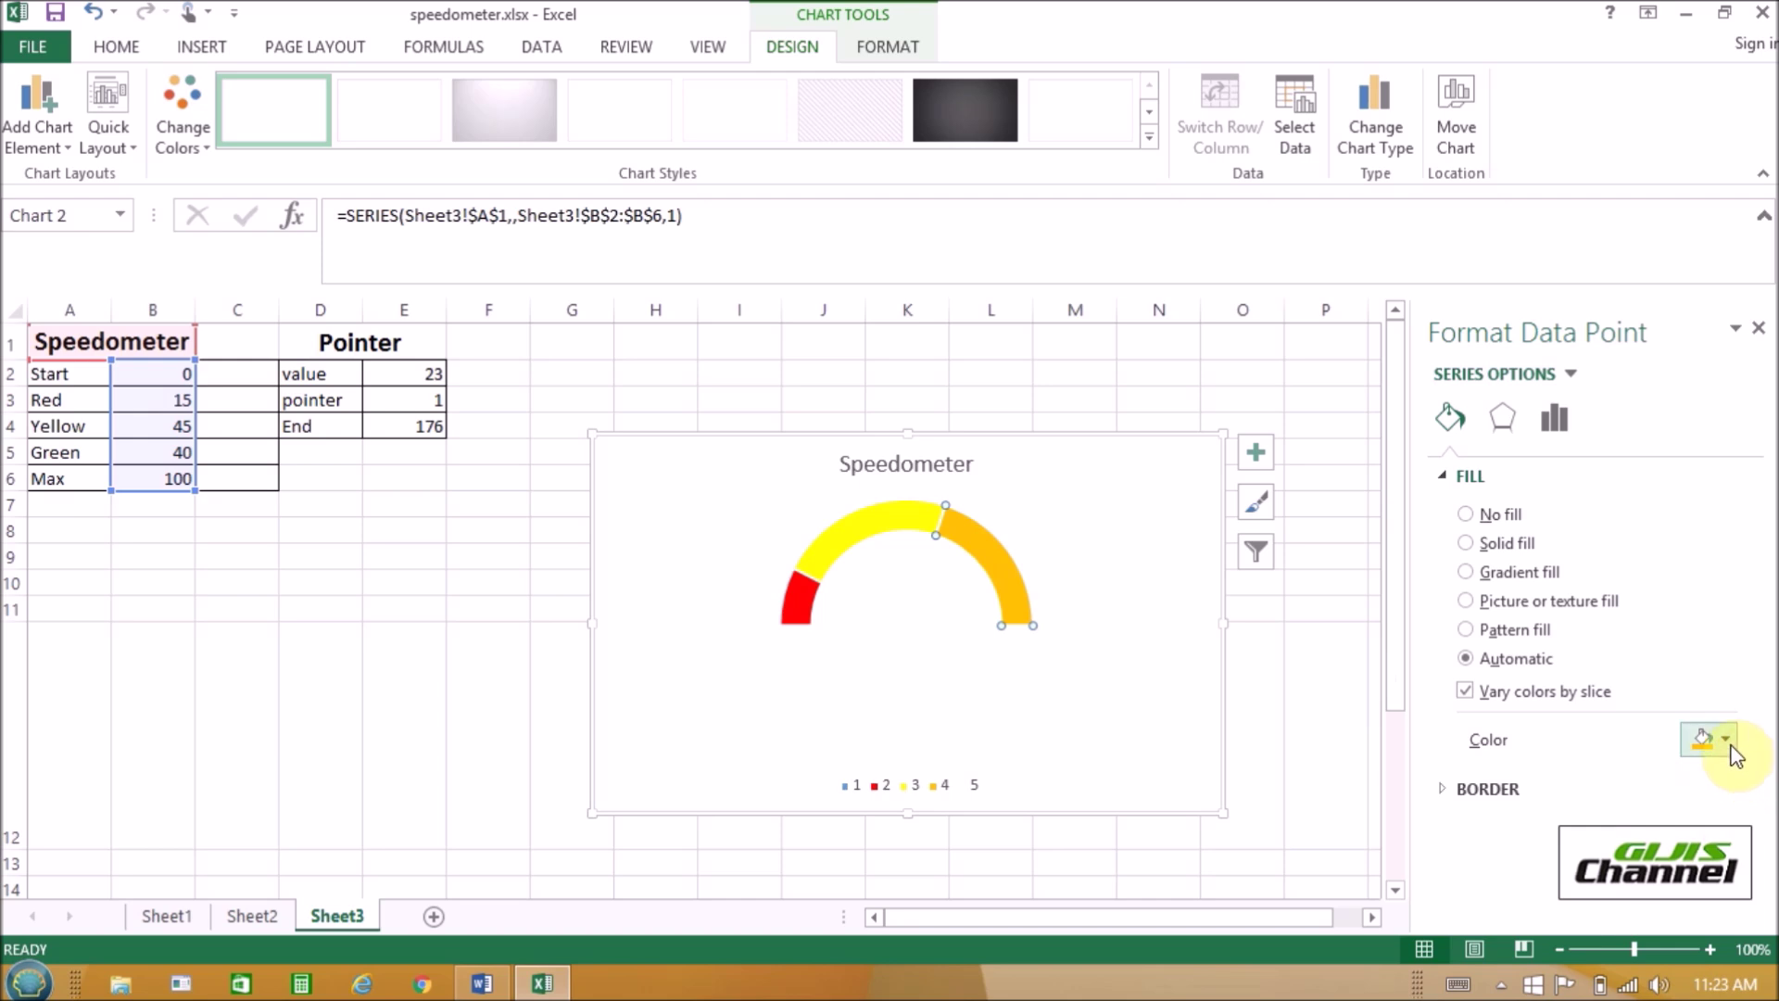
pyautogui.click(1730, 742)
pyautogui.click(1675, 687)
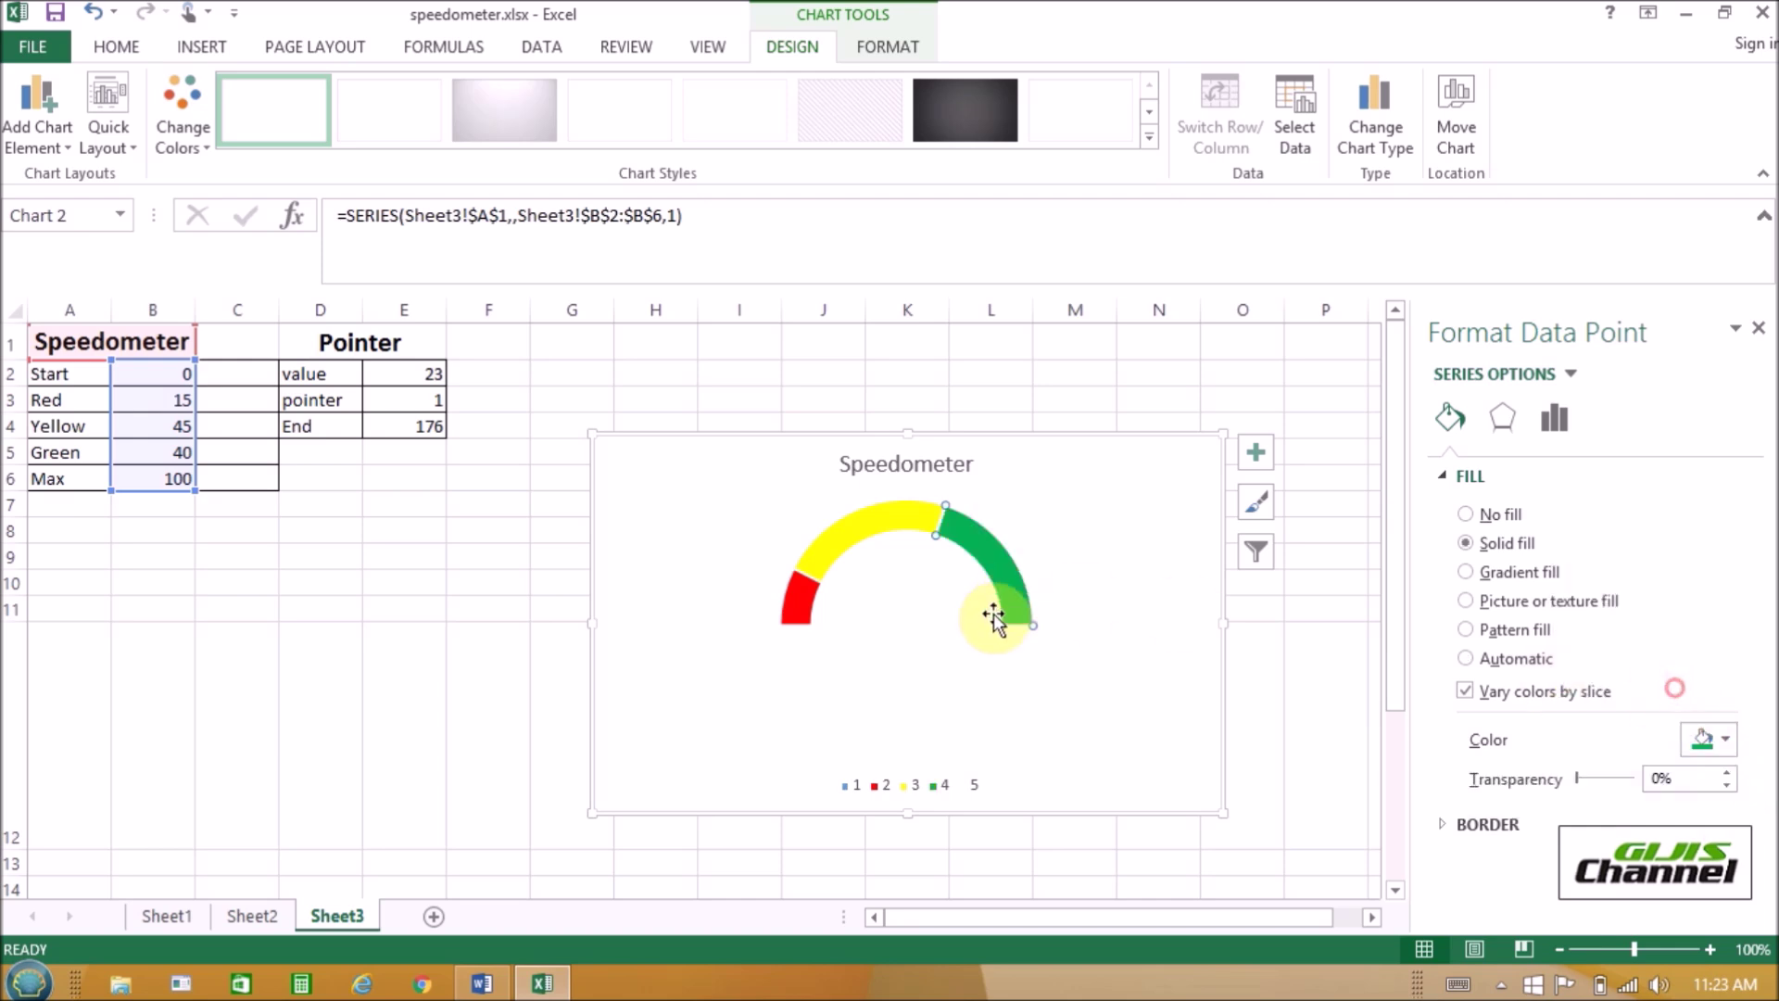
# - Add a second series to the chart, named from the Pointer heading in D1 with values from E2:E4
pyautogui.click(965, 713)
pyautogui.click(1137, 687)
pyautogui.rightClick(1035, 567)
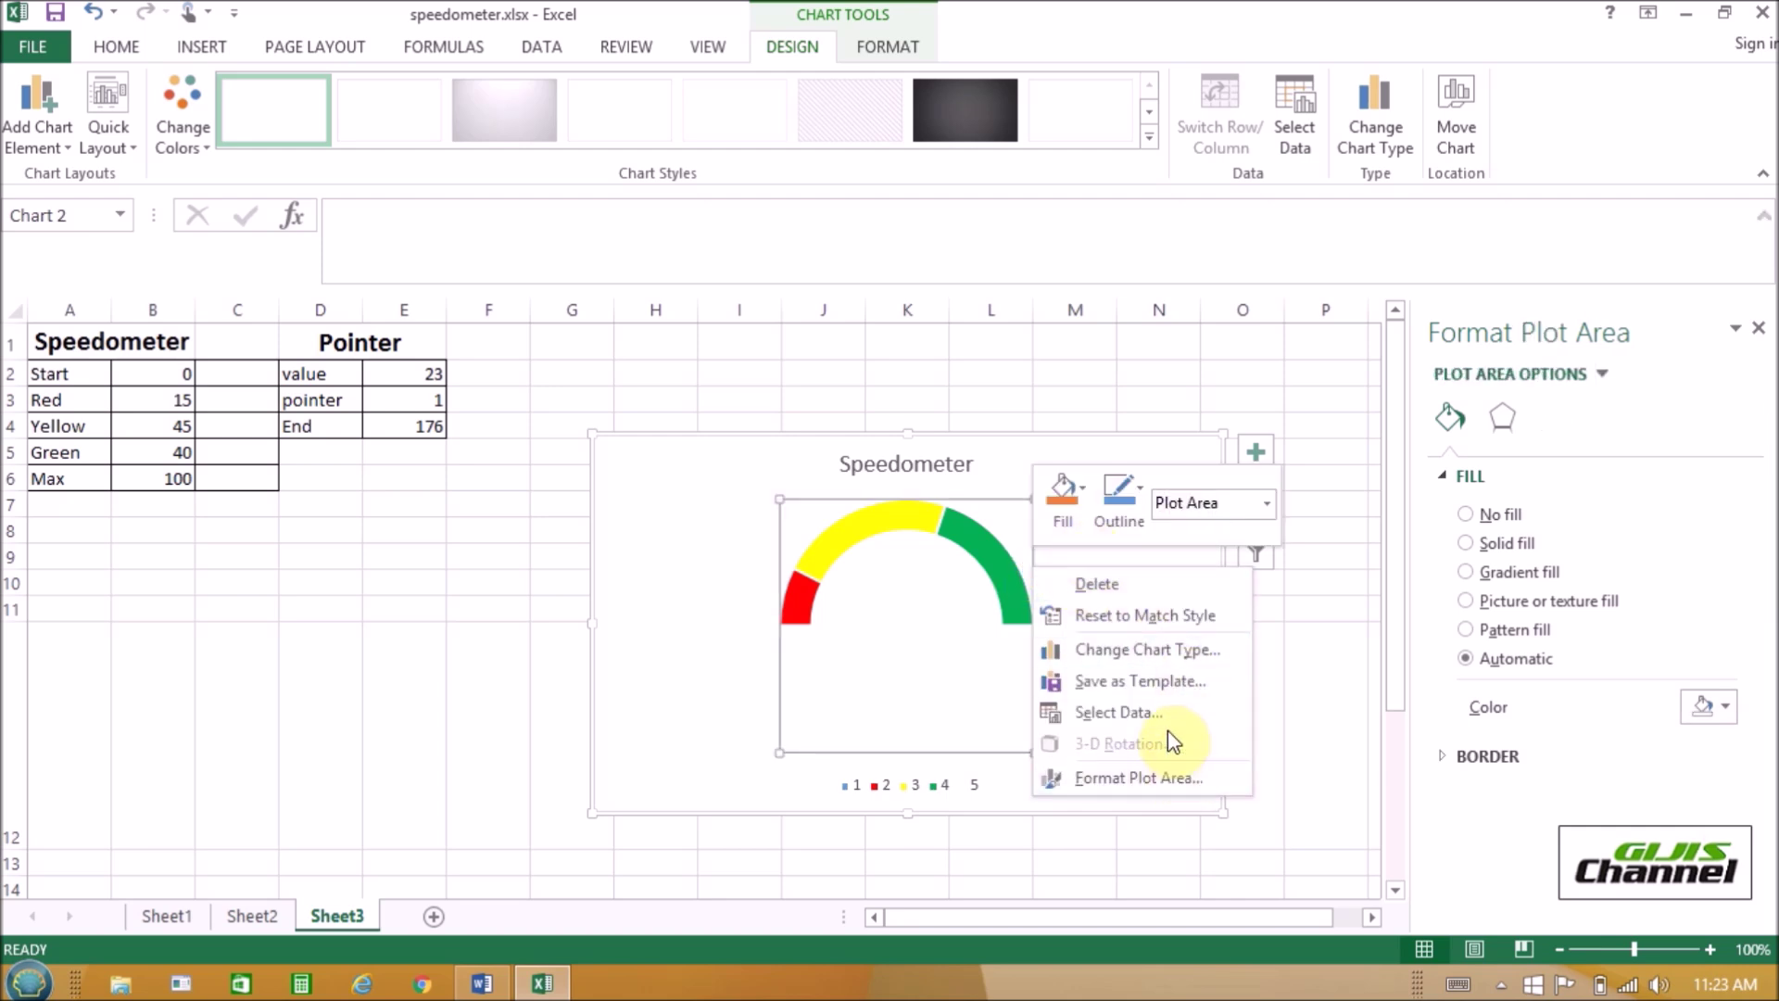
pyautogui.click(1008, 789)
pyautogui.rightClick(1123, 633)
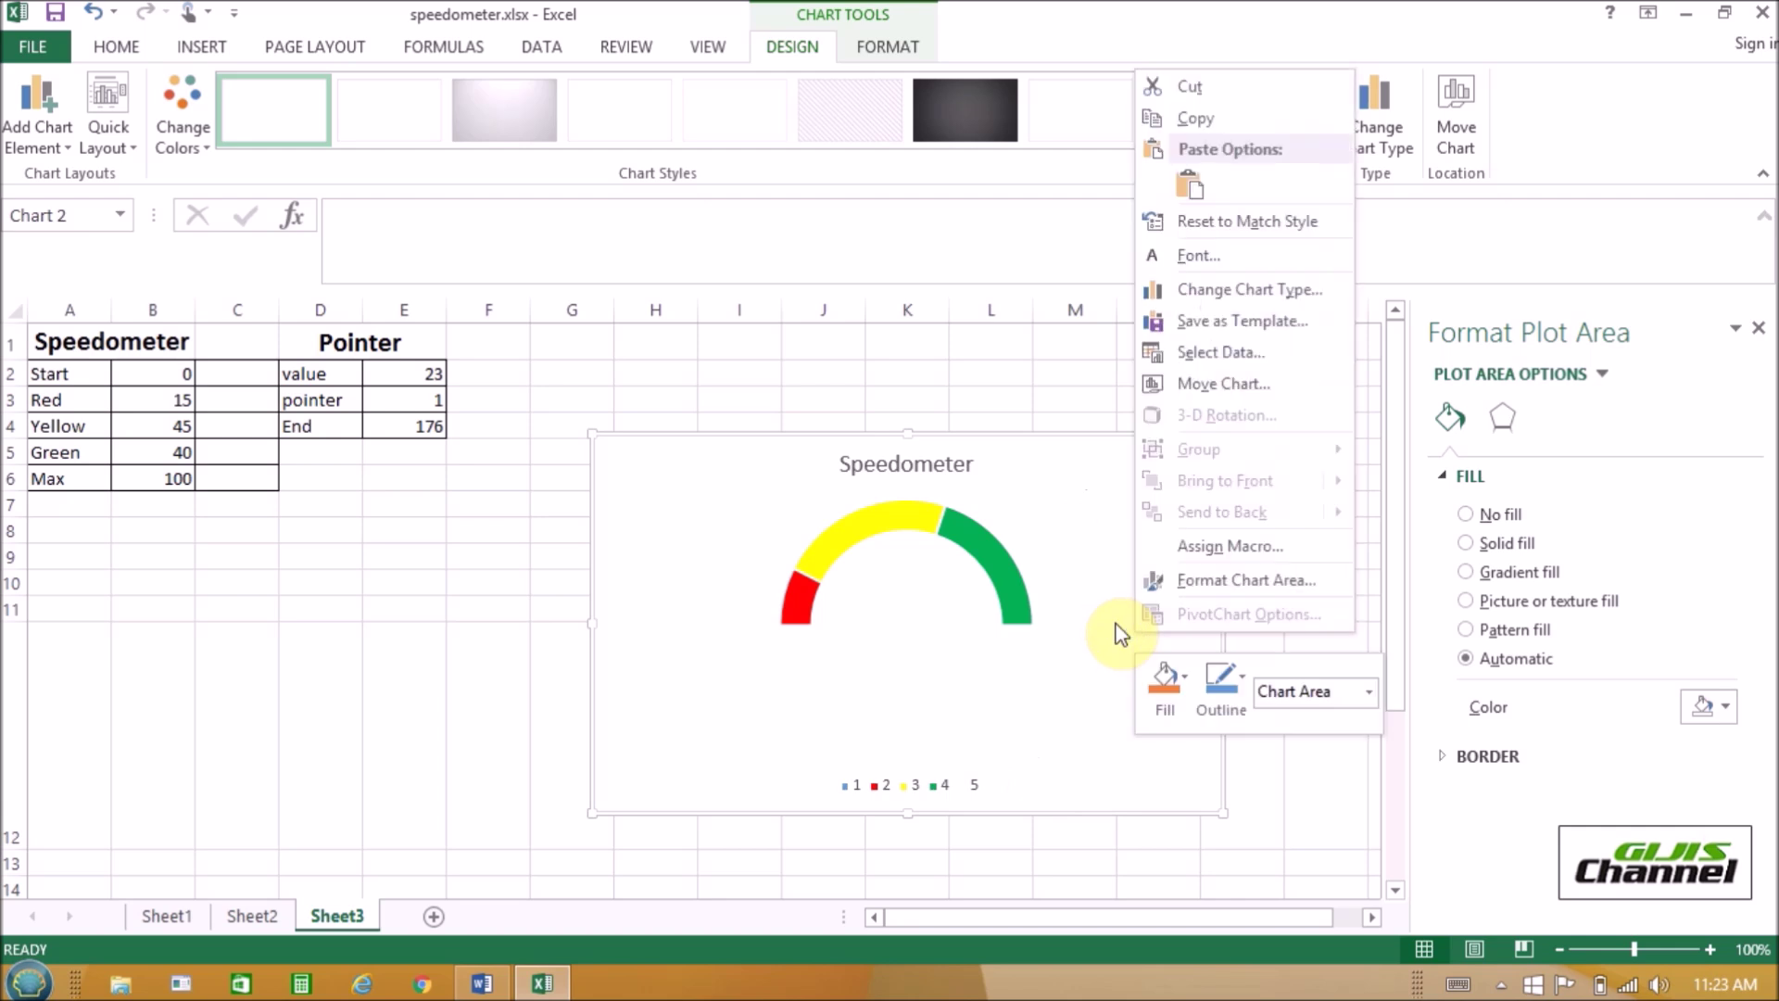
pyautogui.click(1205, 354)
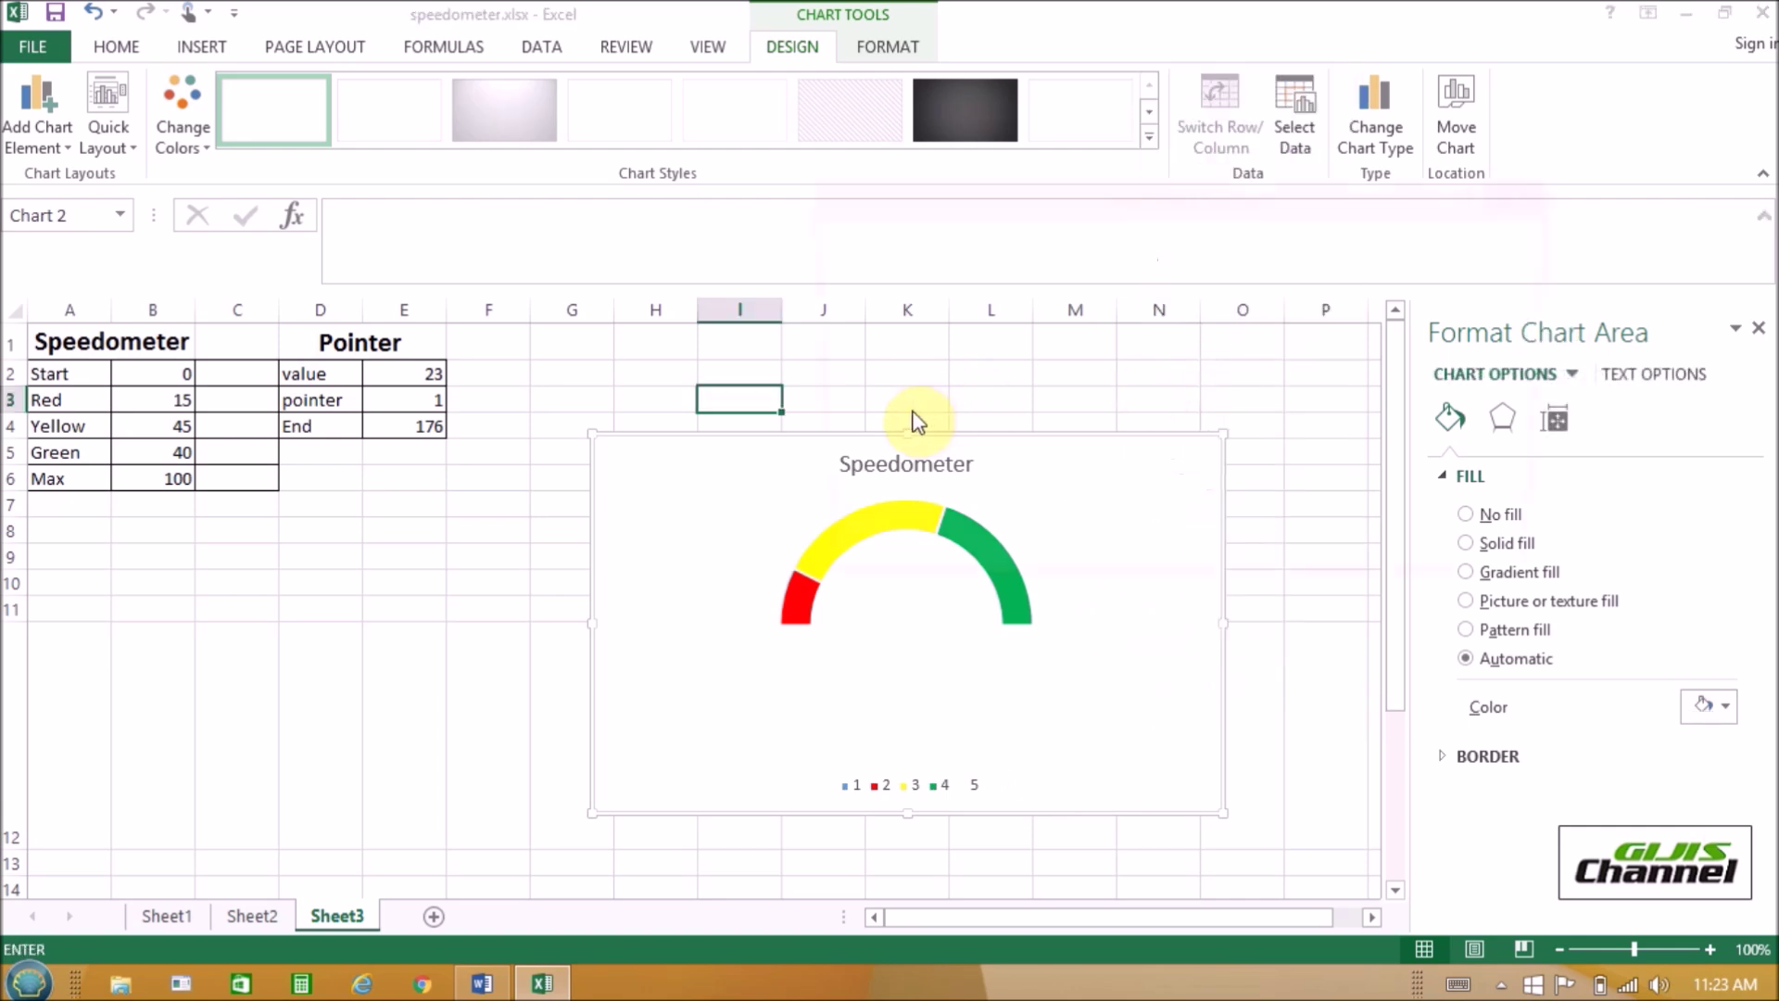
pyautogui.click(870, 386)
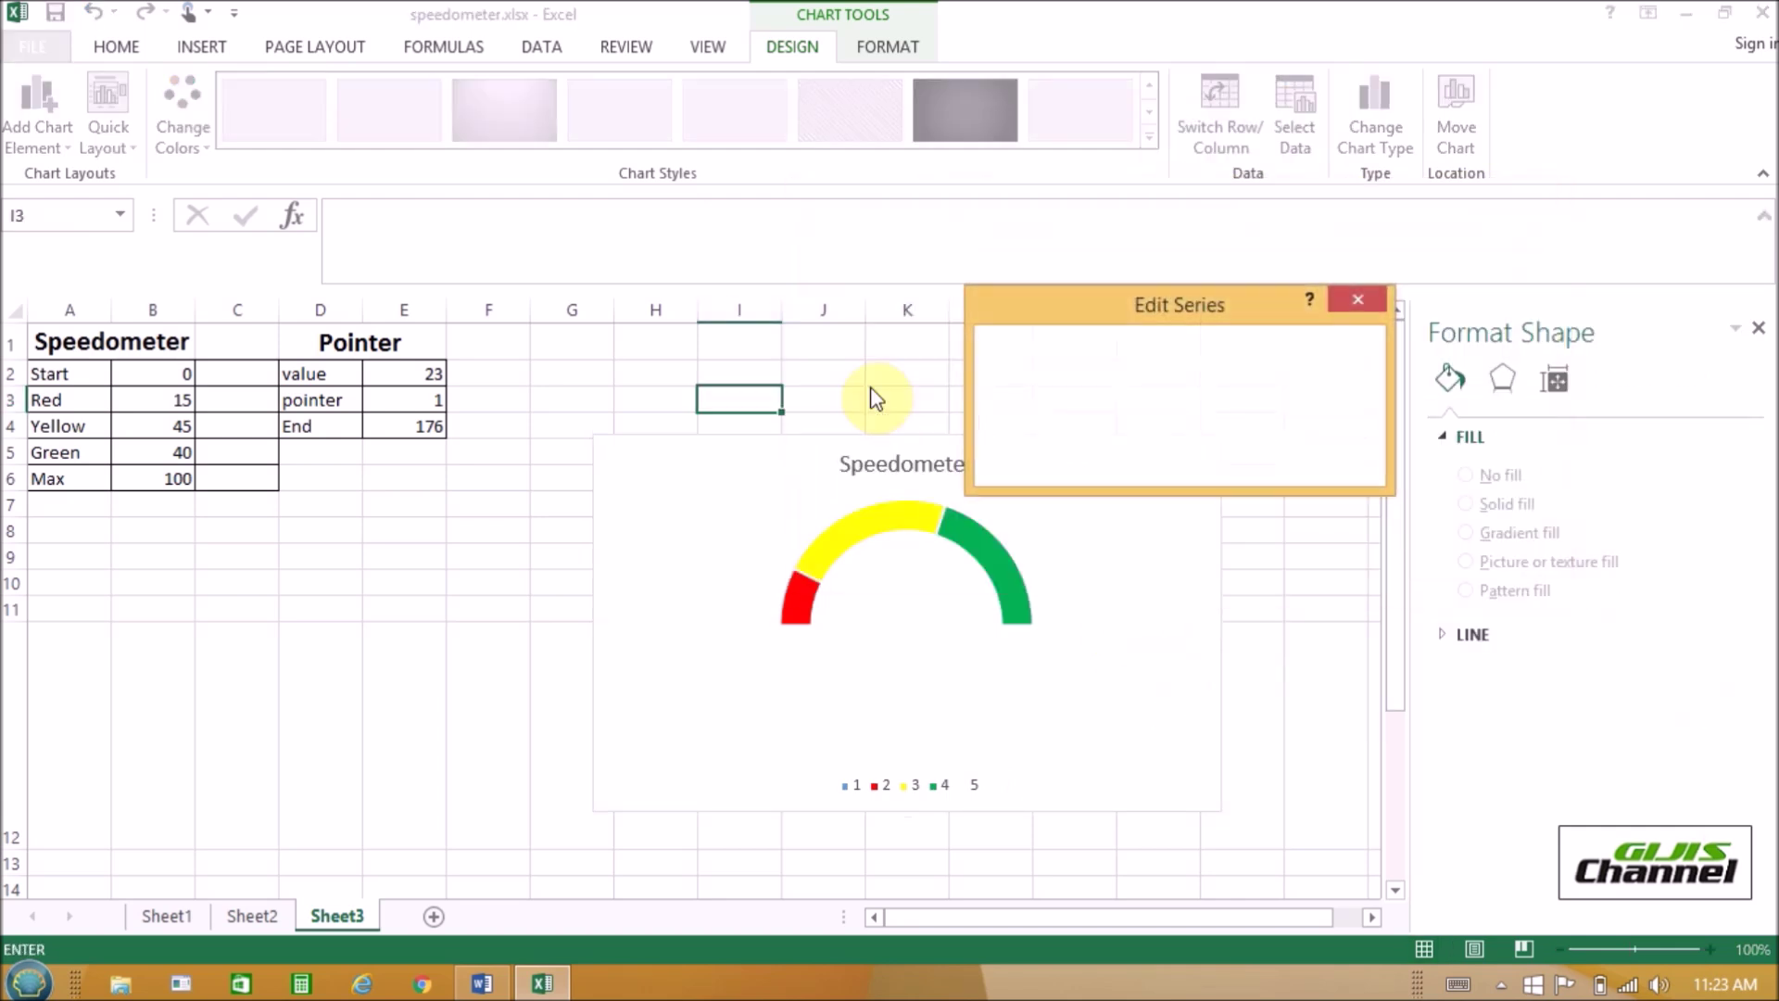
pyautogui.click(387, 348)
pyautogui.click(997, 429)
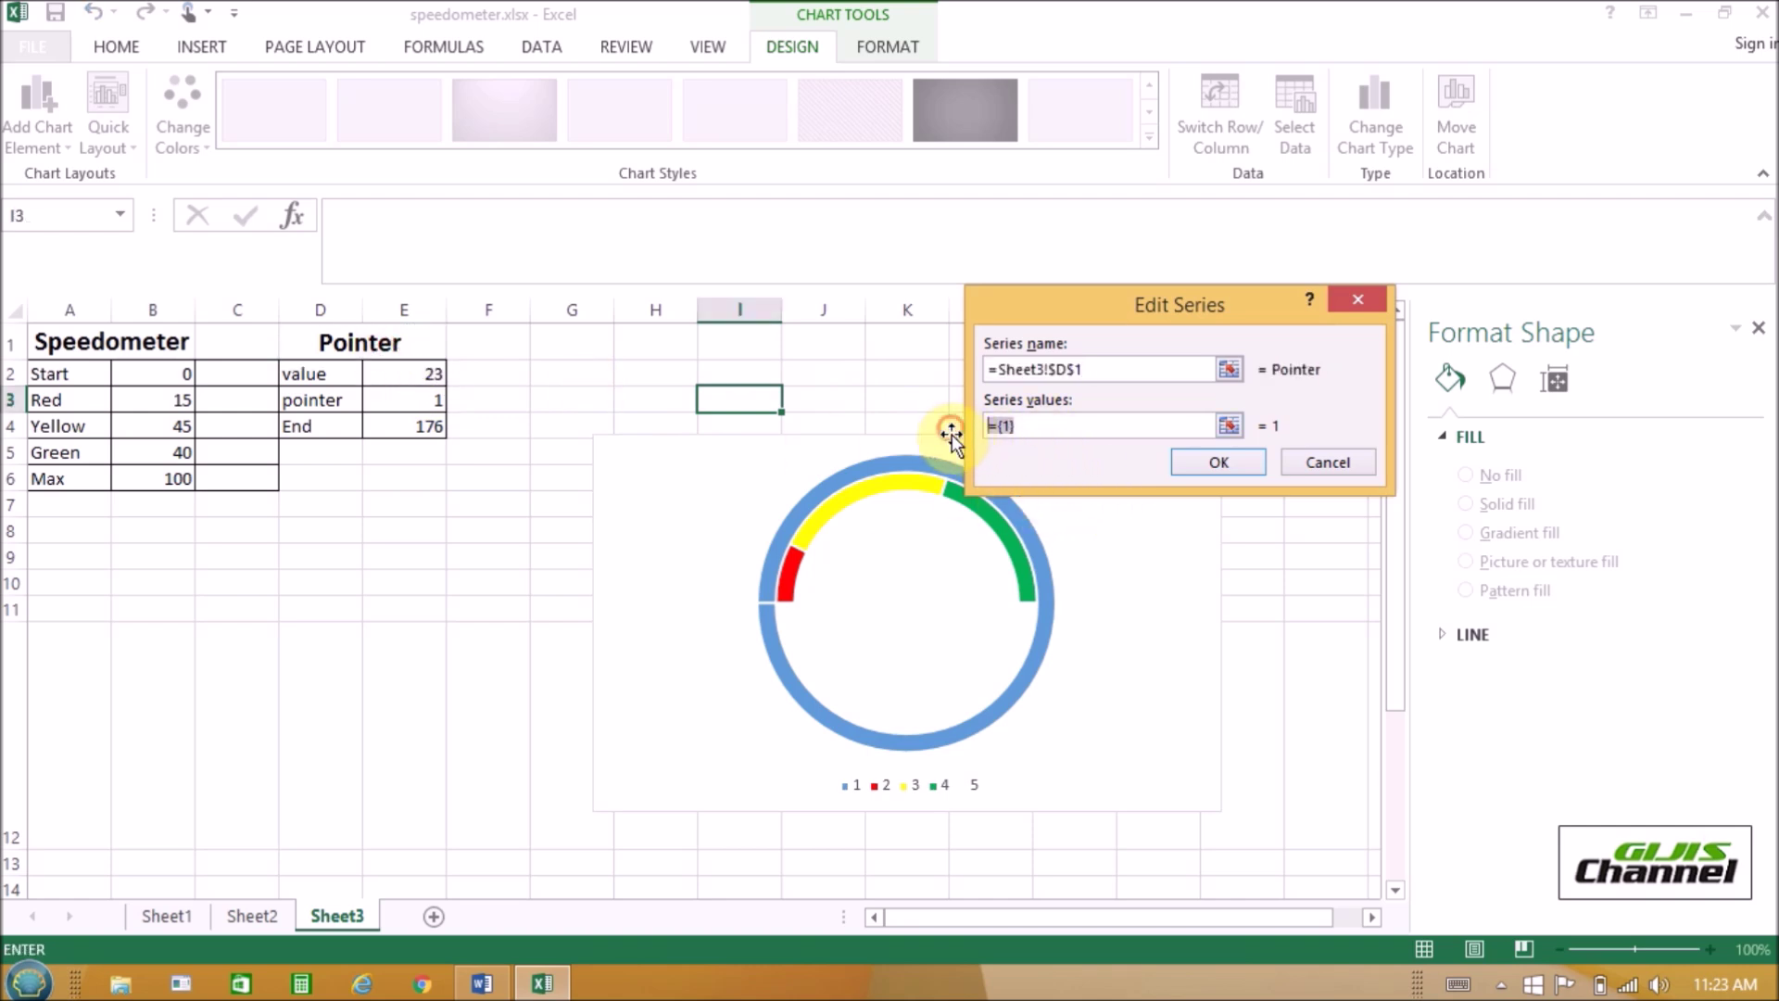
pyautogui.moveTo(437, 372); pyautogui.dragTo(425, 428)
pyautogui.click(1222, 460)
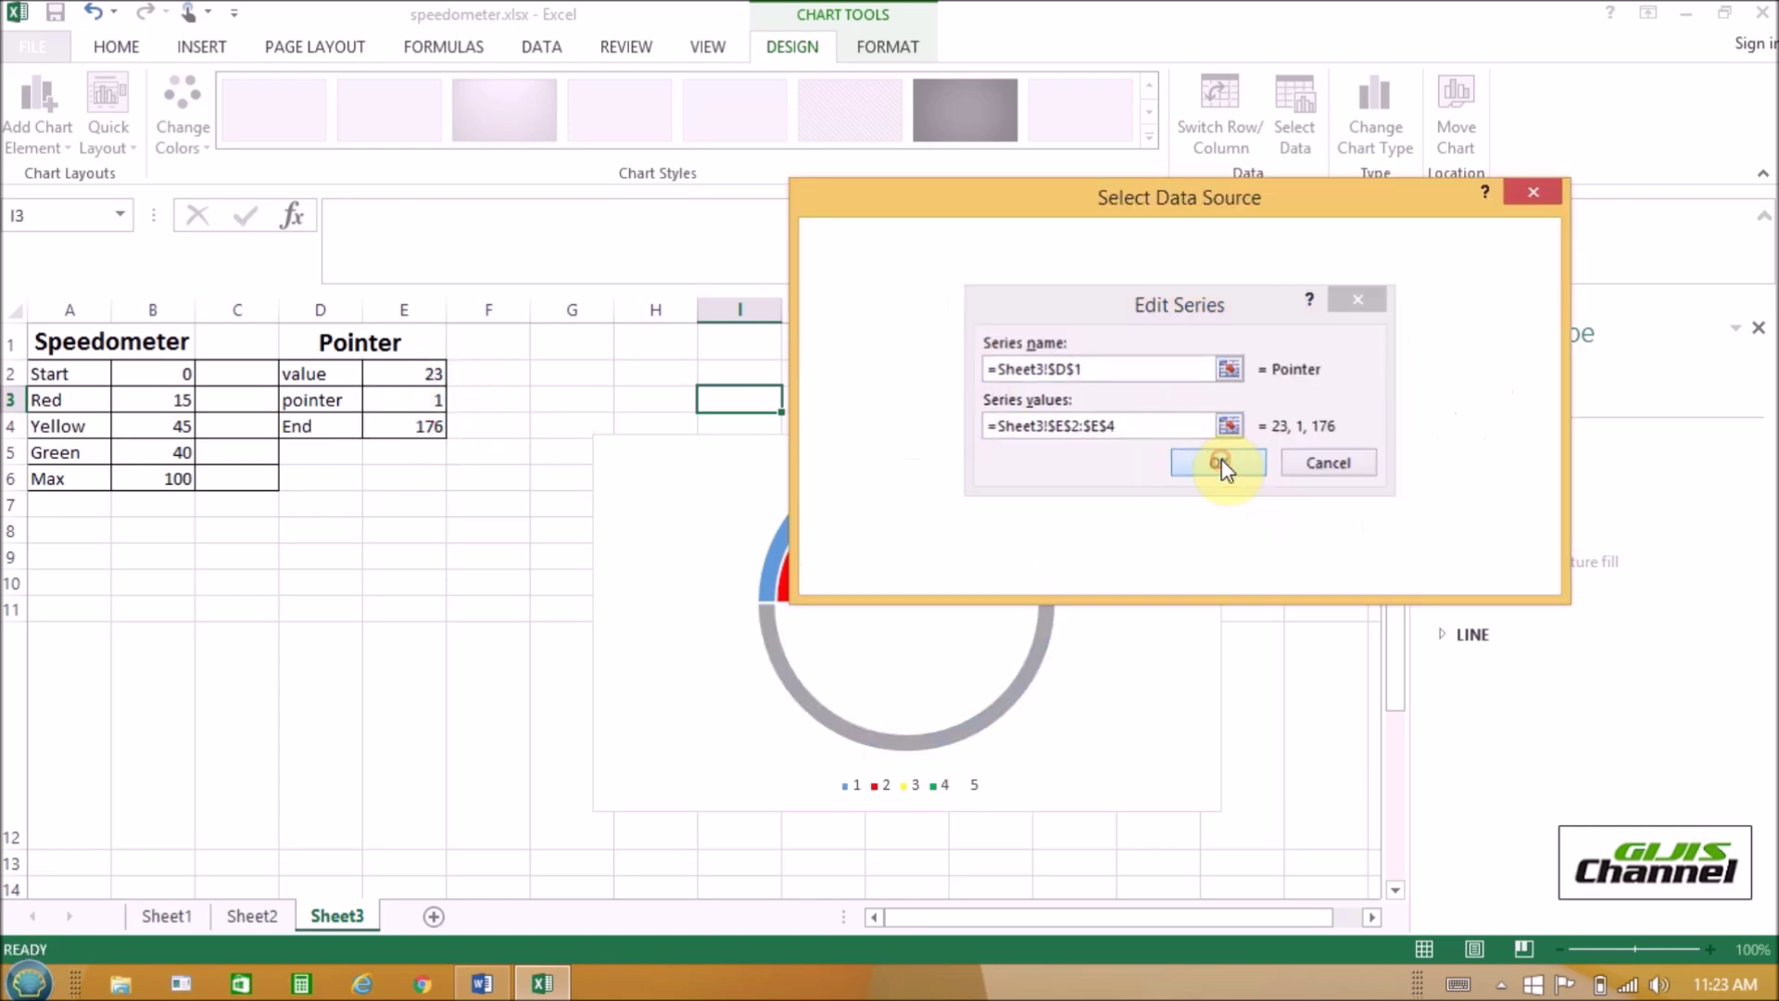
pyautogui.click(1400, 571)
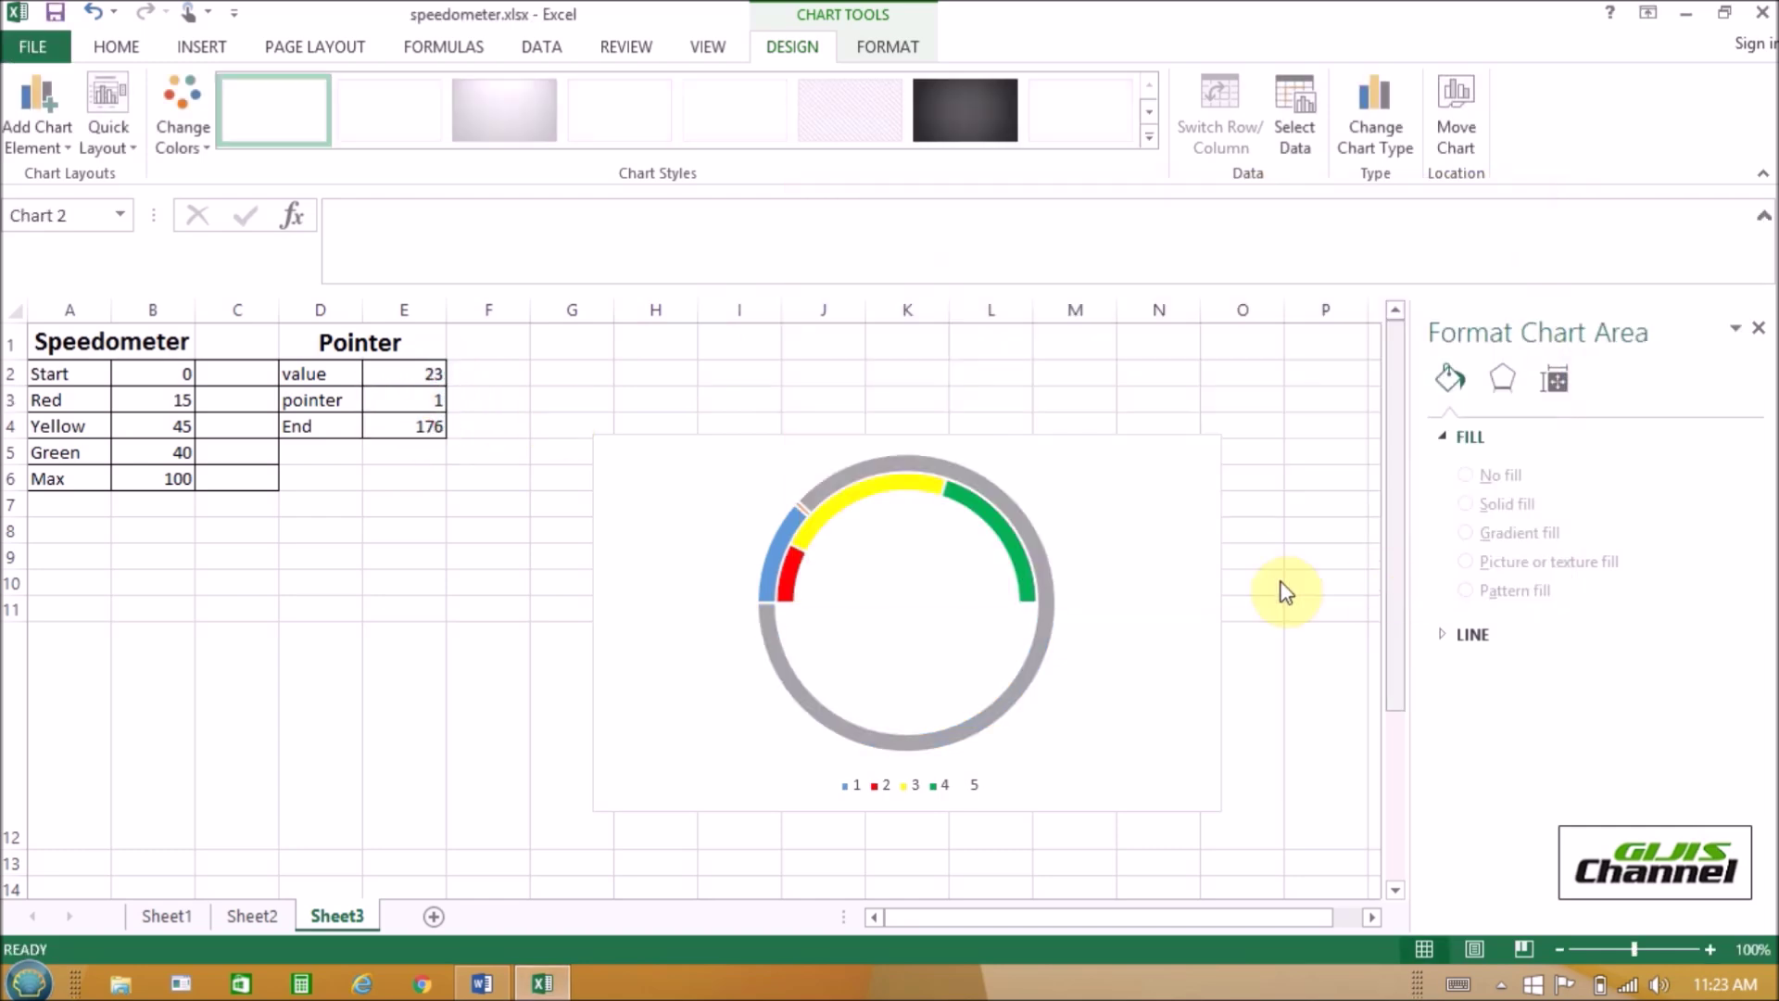
# - Change the Pointer series' chart type to Pie, keeping Speedometer as a doughnut
pyautogui.click(1036, 664)
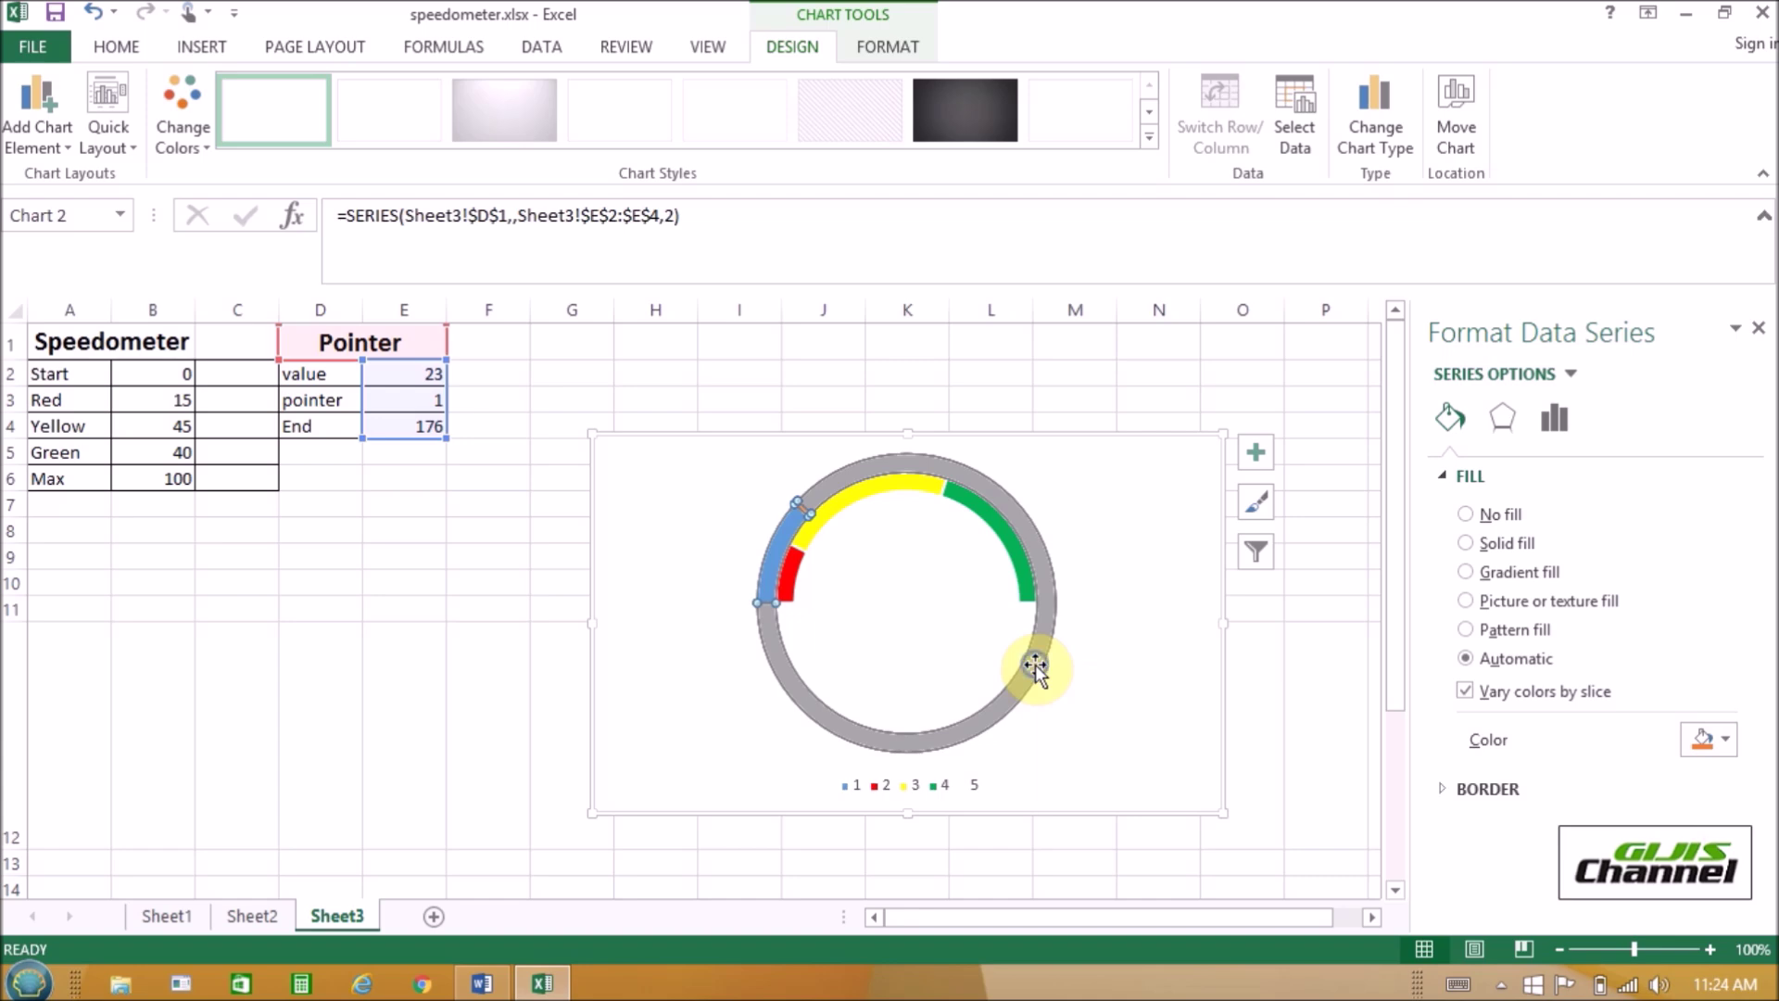
pyautogui.rightClick(1036, 665)
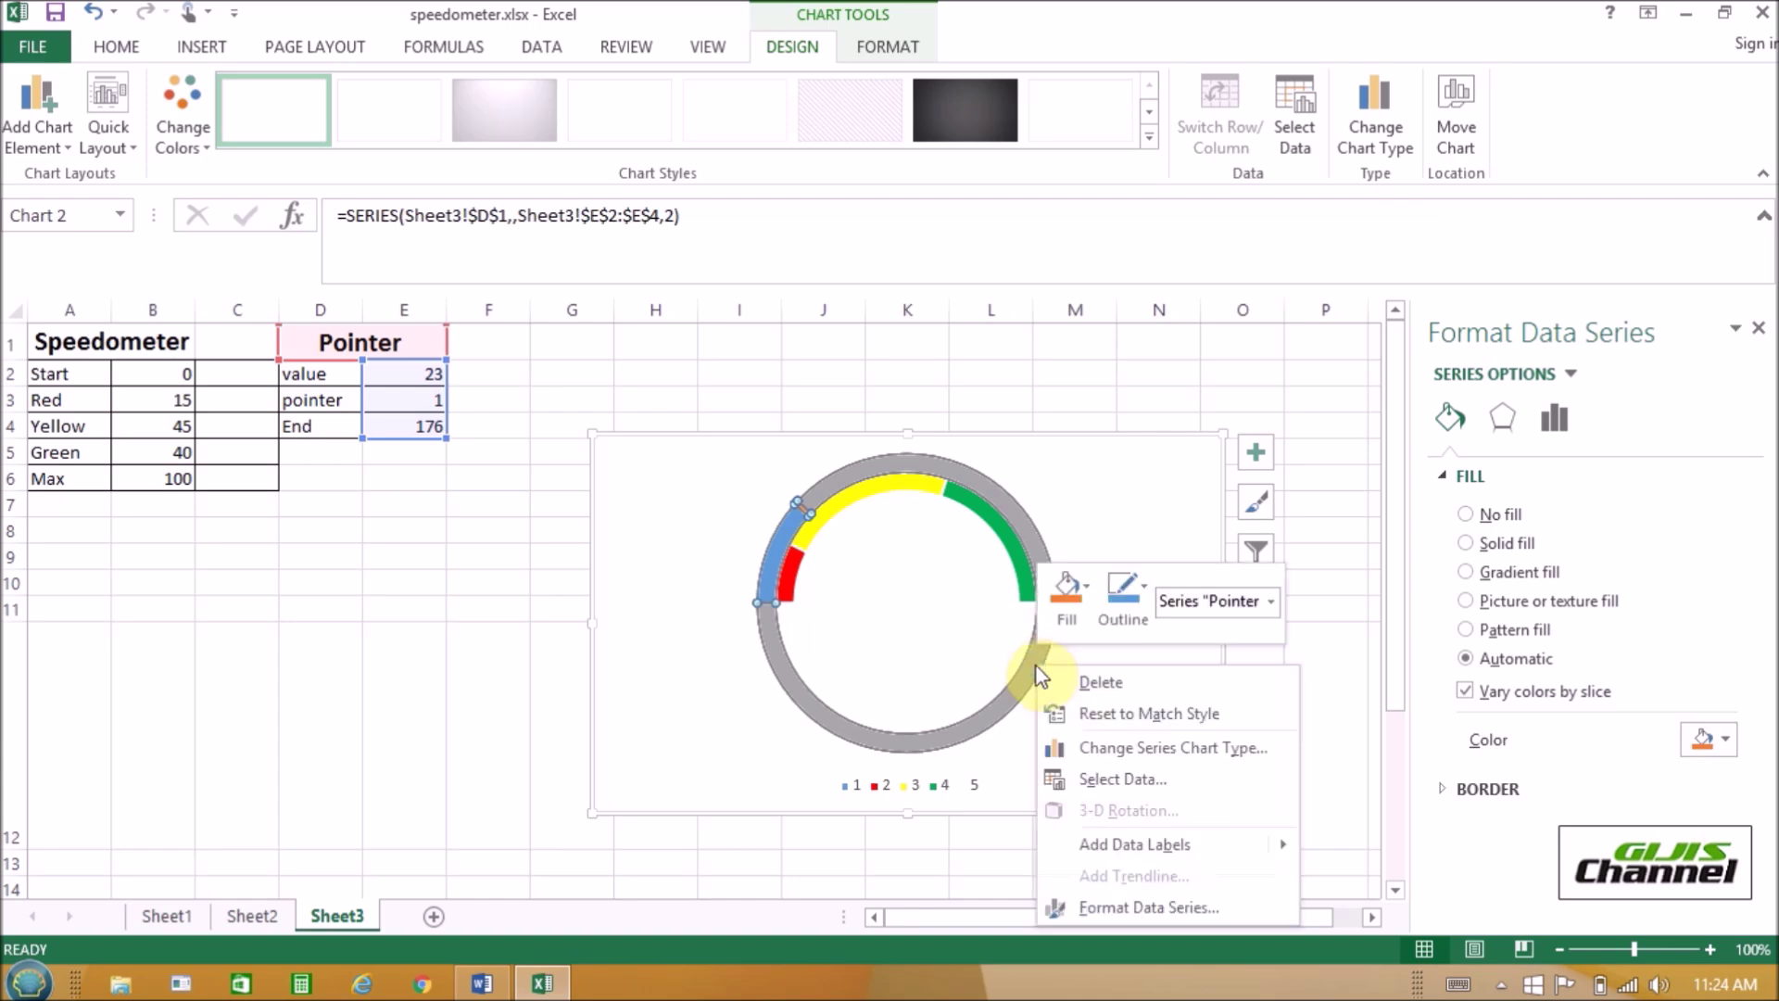
pyautogui.click(1149, 747)
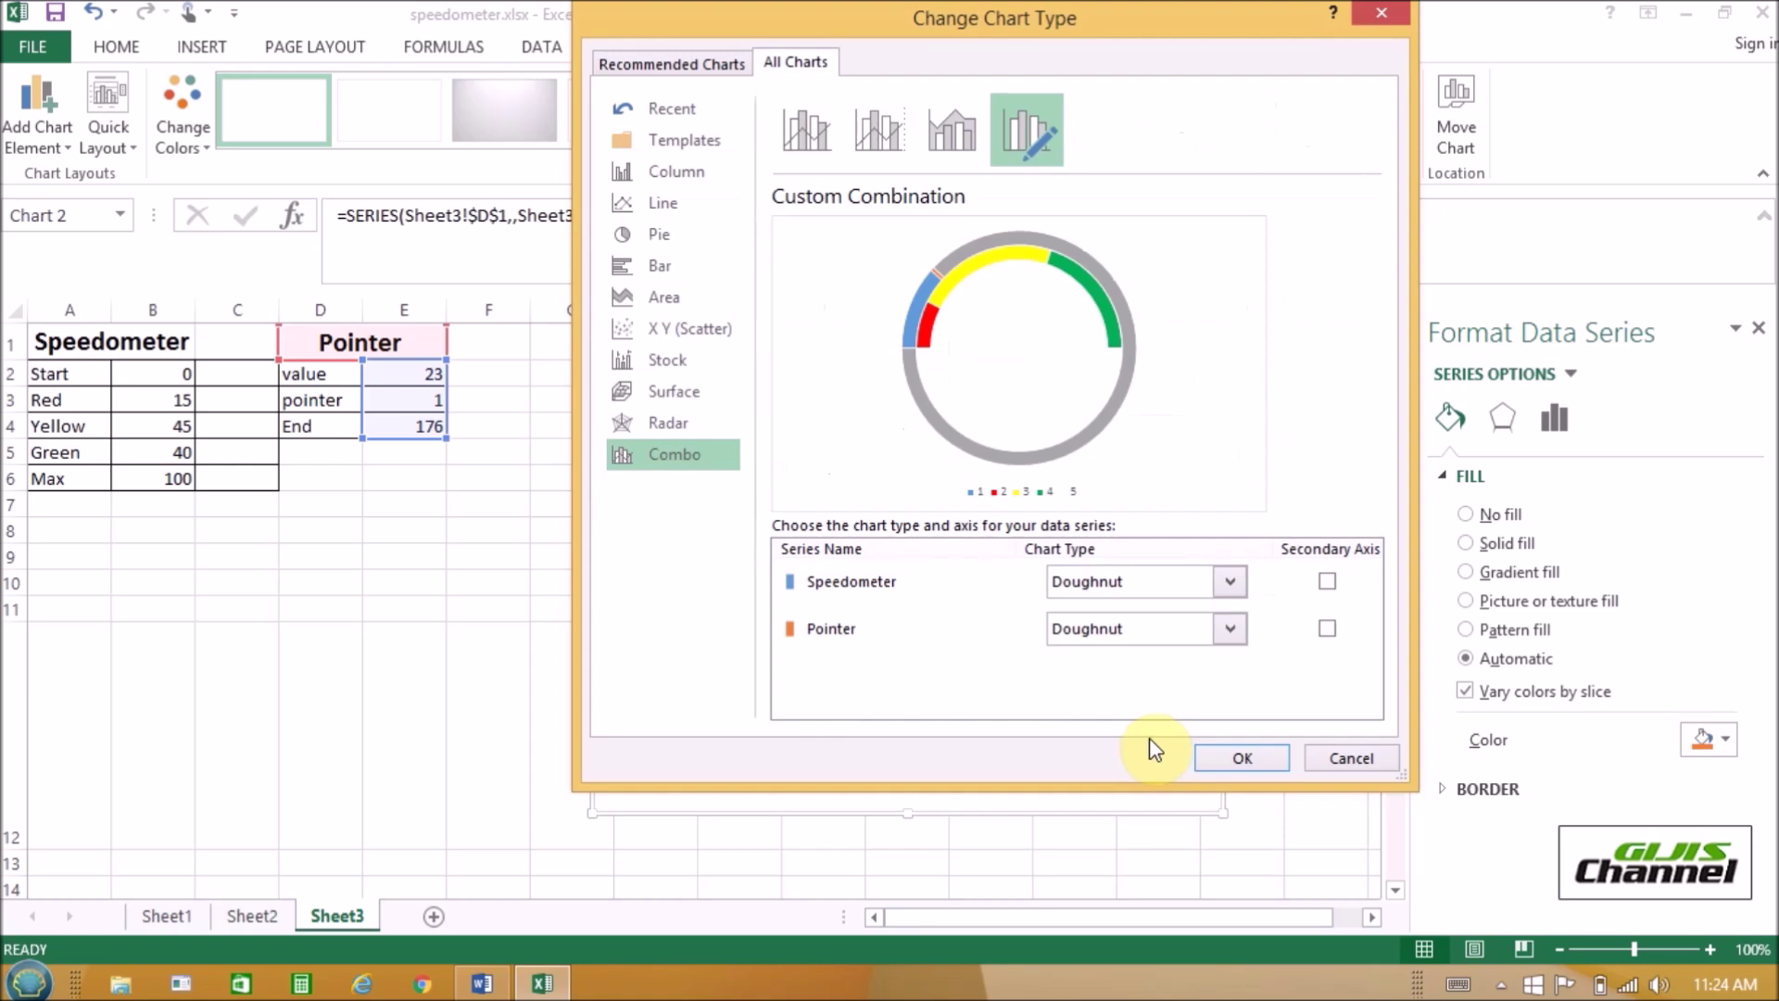
pyautogui.click(1229, 632)
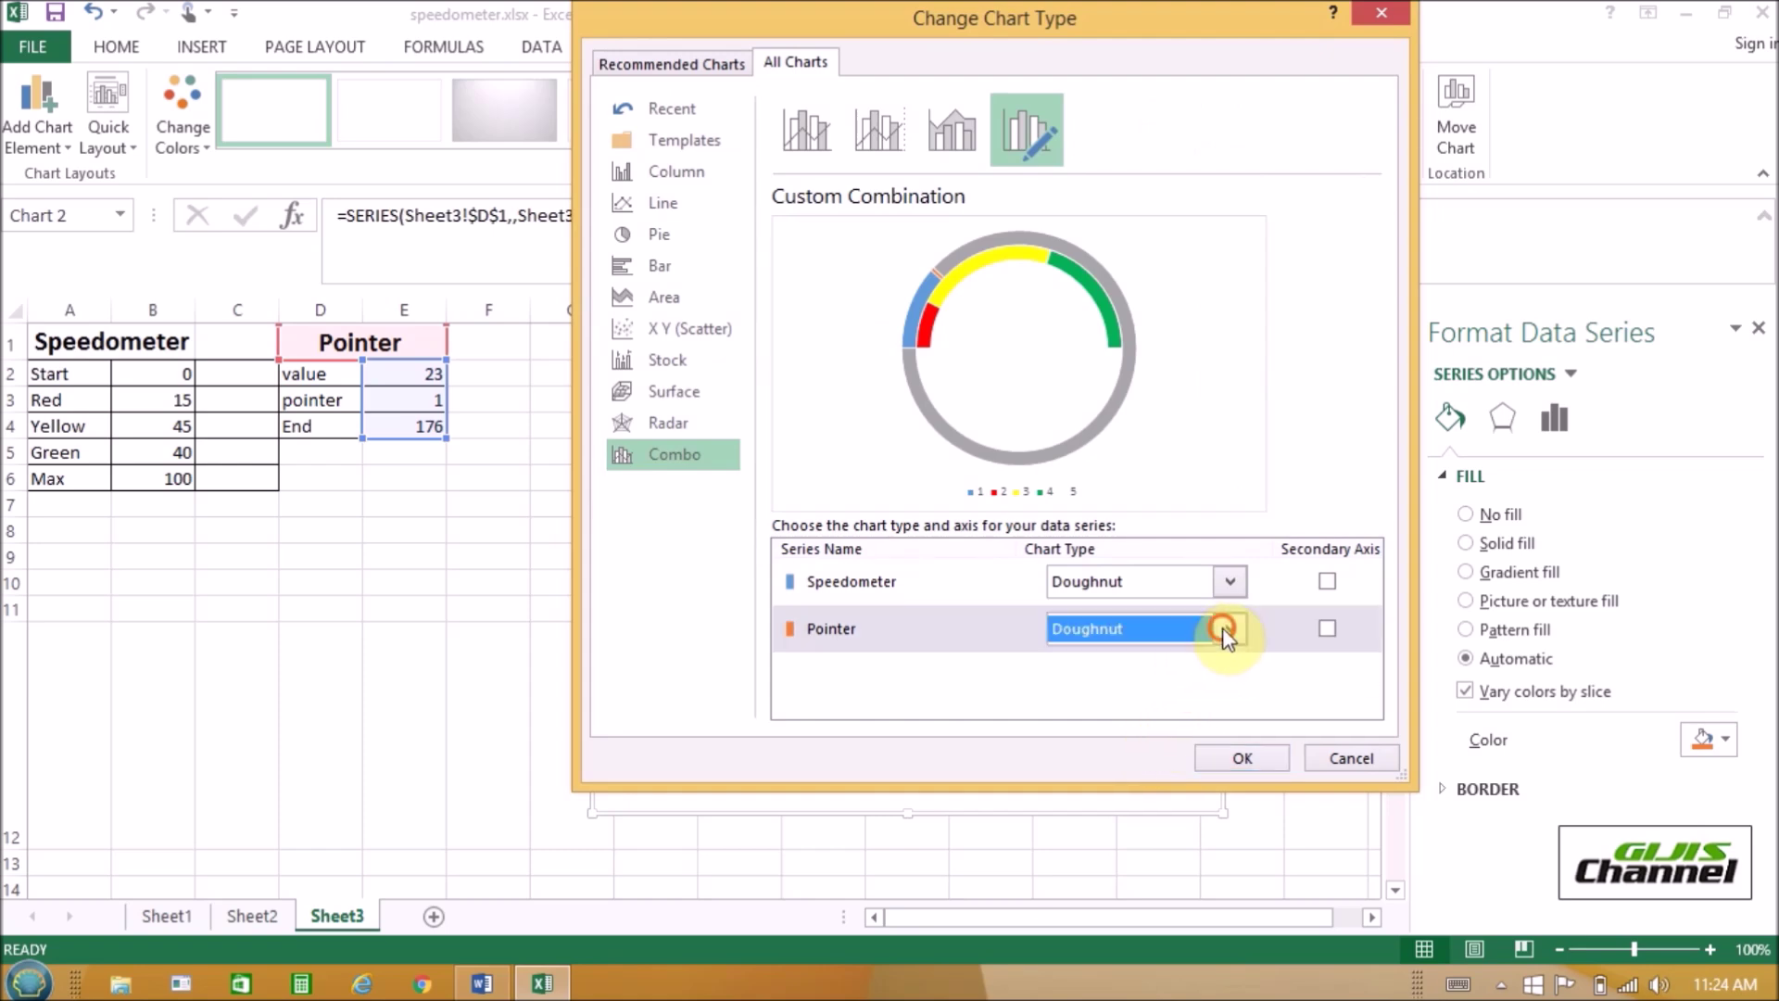
pyautogui.click(1080, 594)
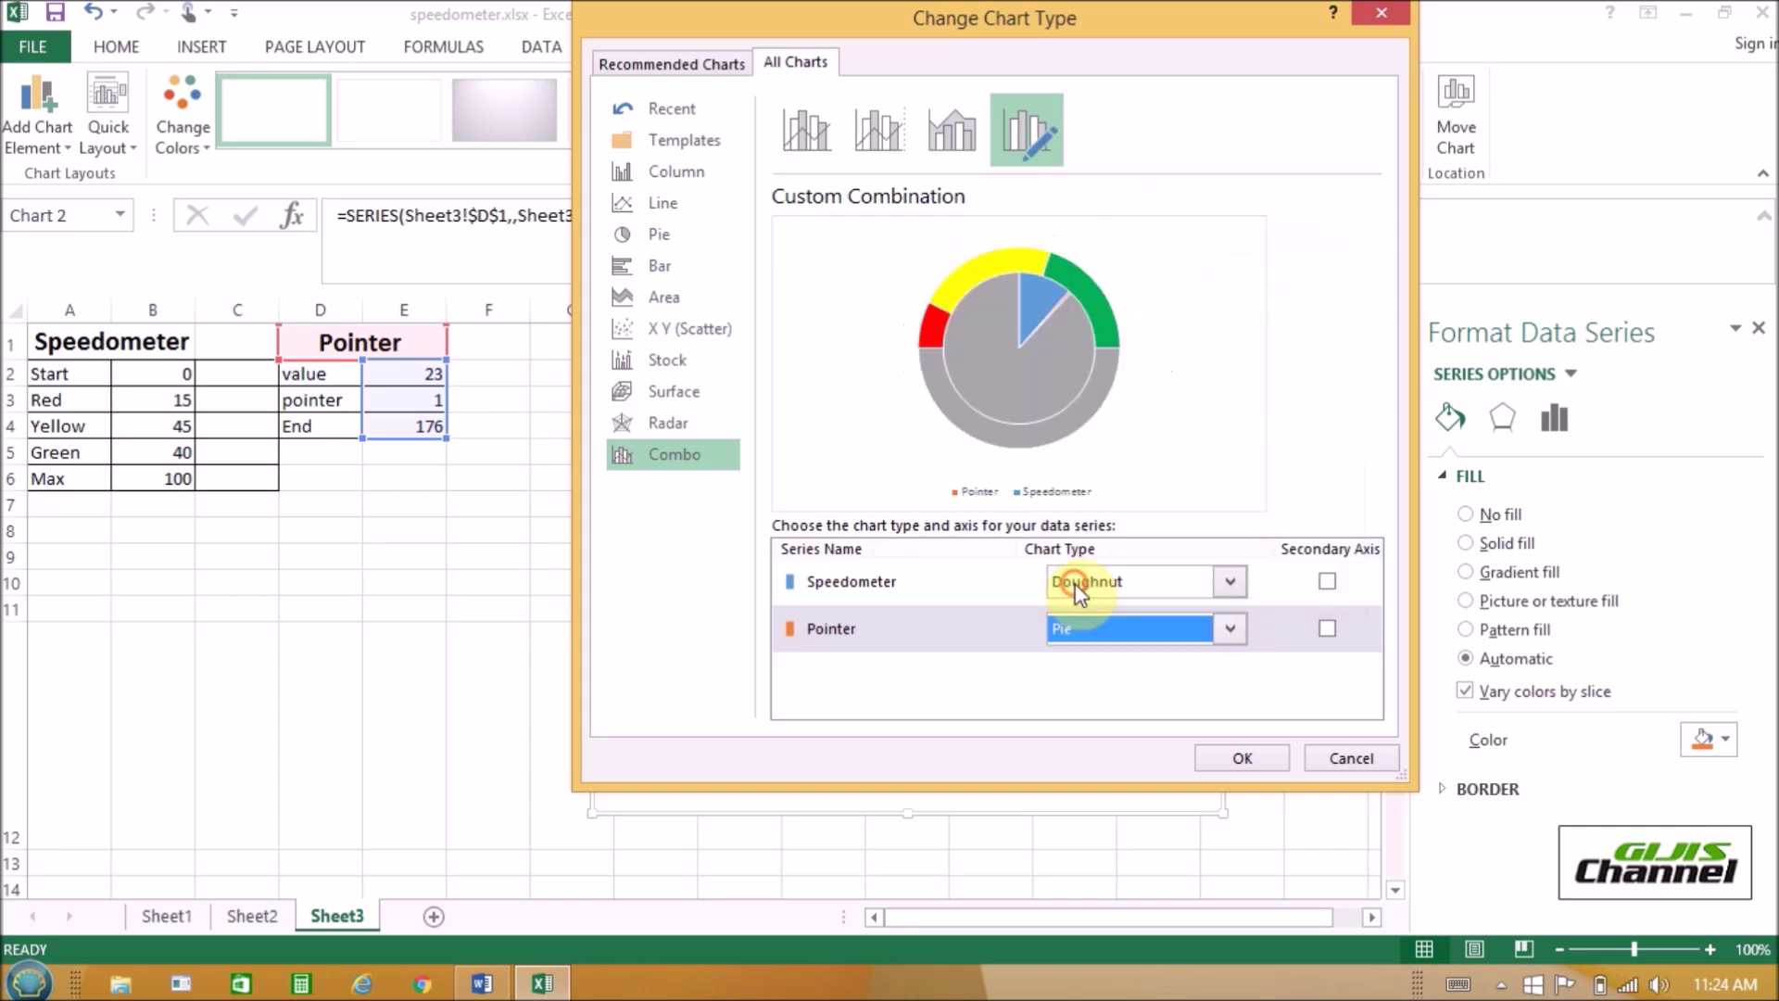
pyautogui.click(1239, 758)
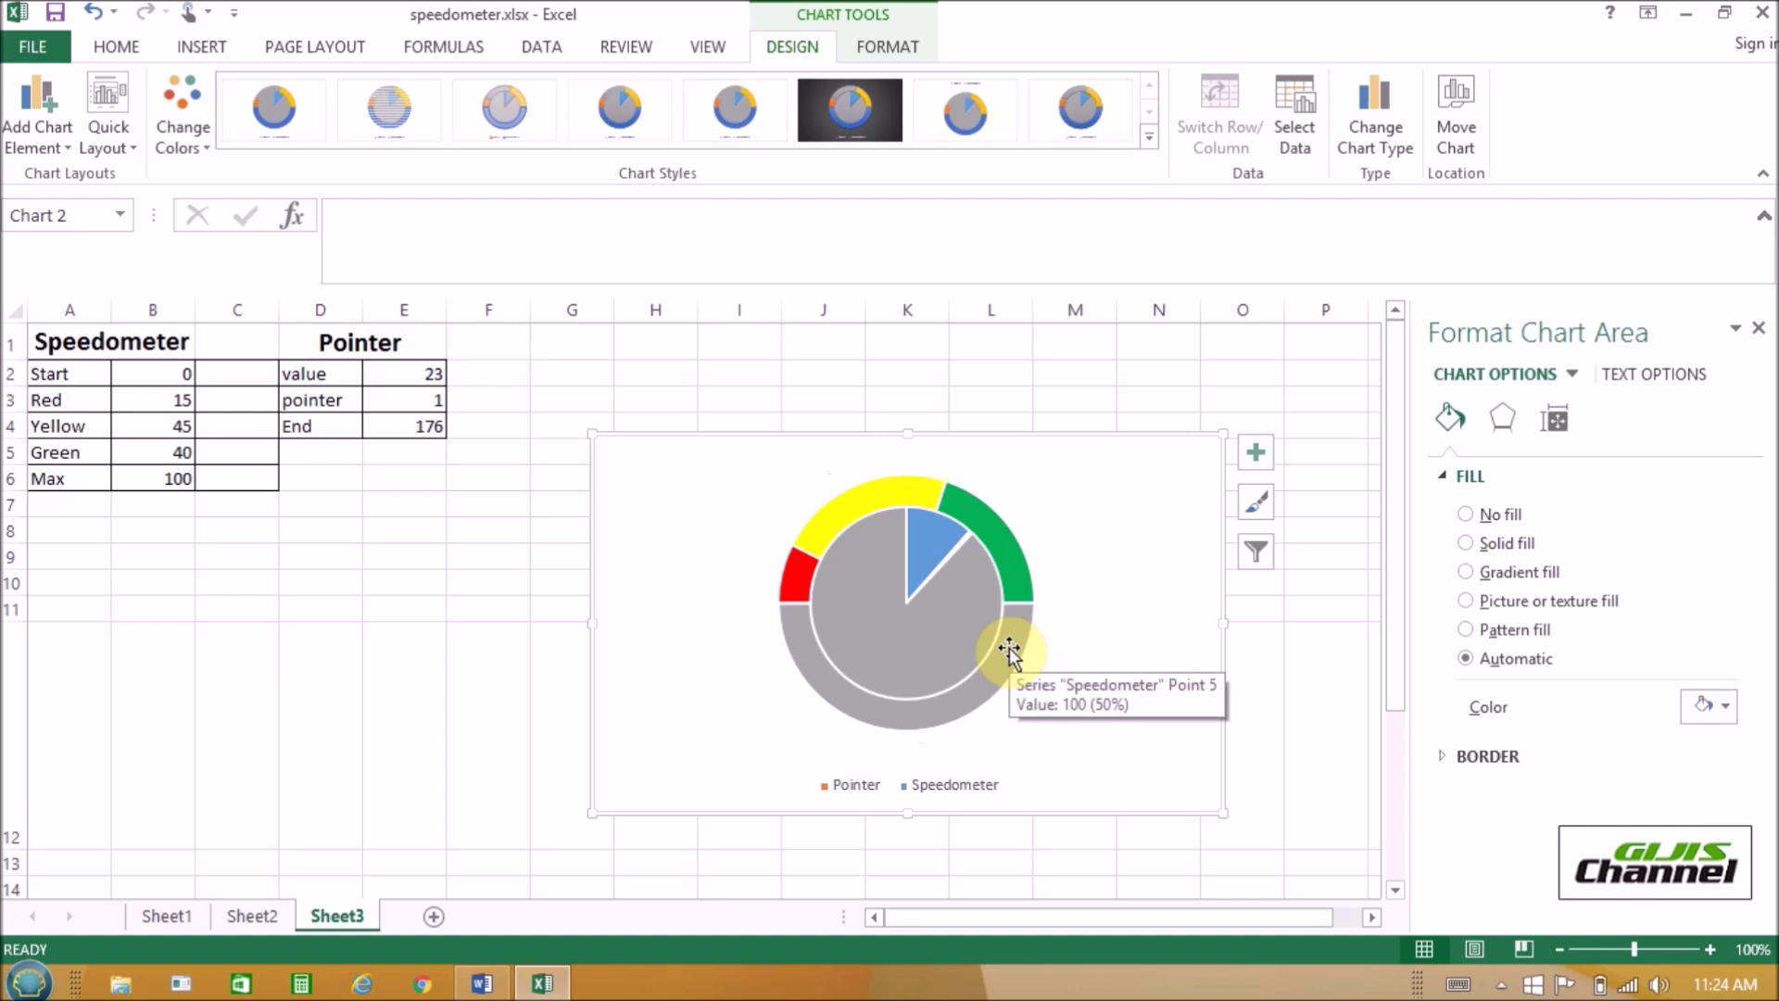
# - Plot the Pointer pie series on the secondary axis and set its angle of first slice to 270°
pyautogui.click(966, 634)
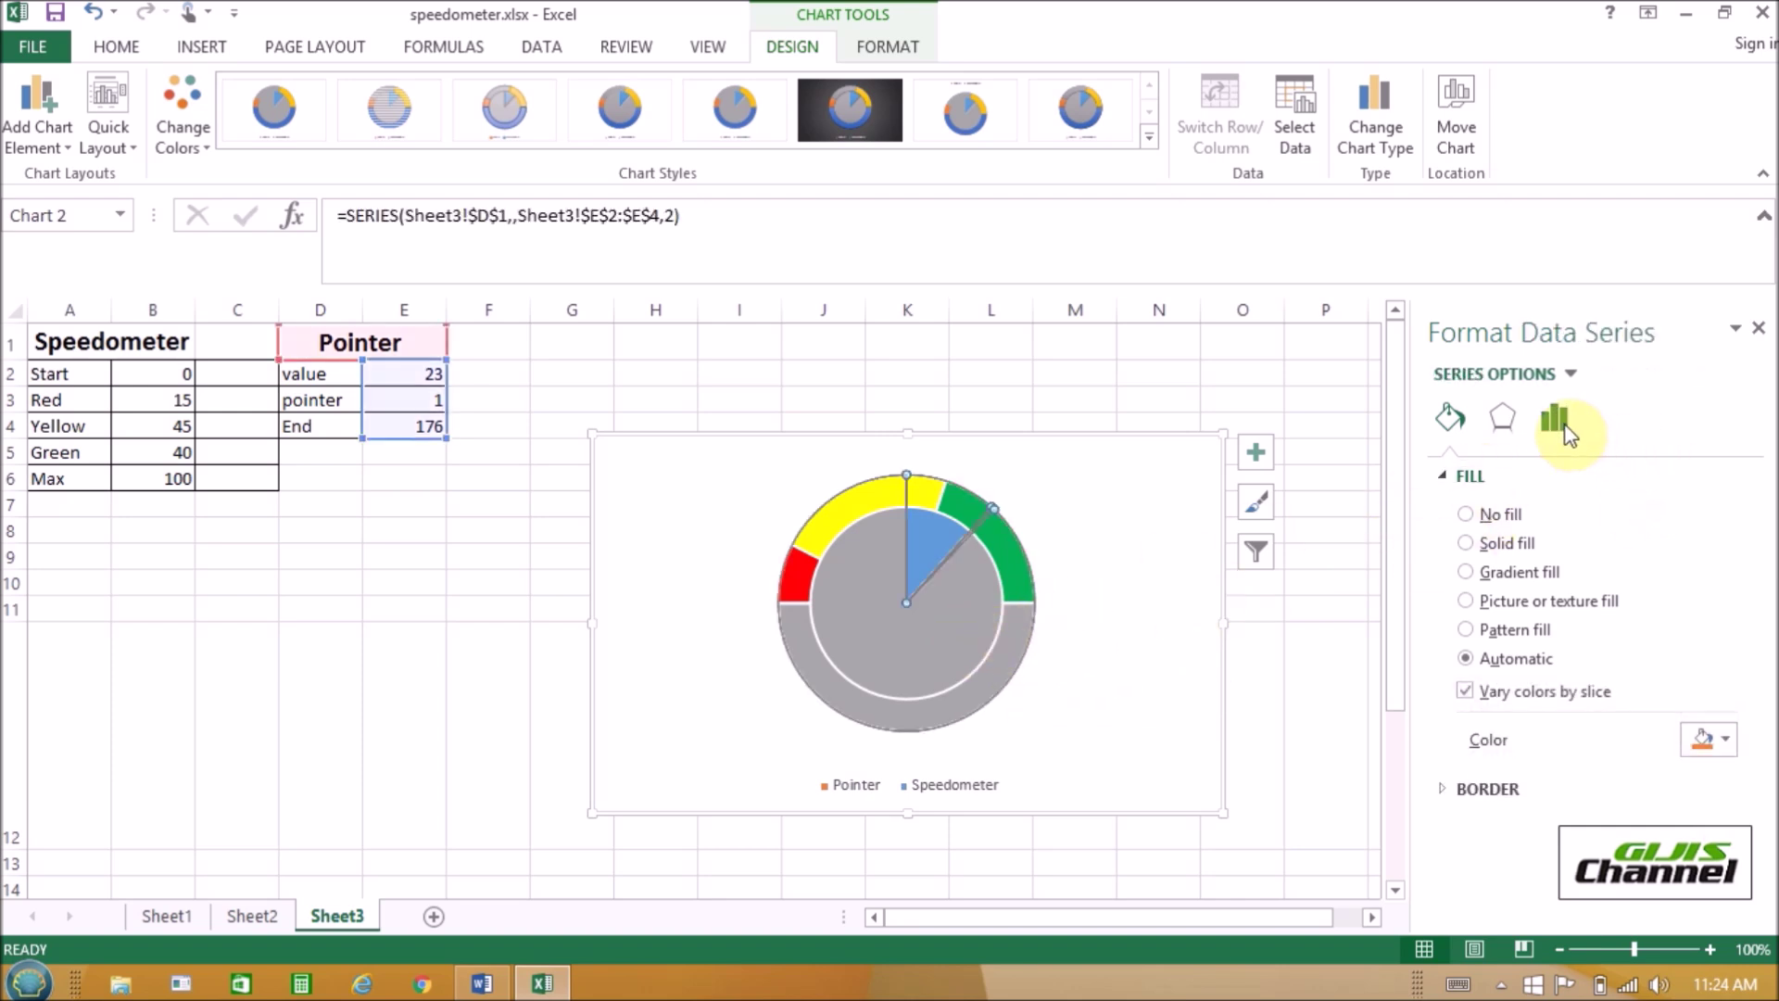
pyautogui.click(1554, 418)
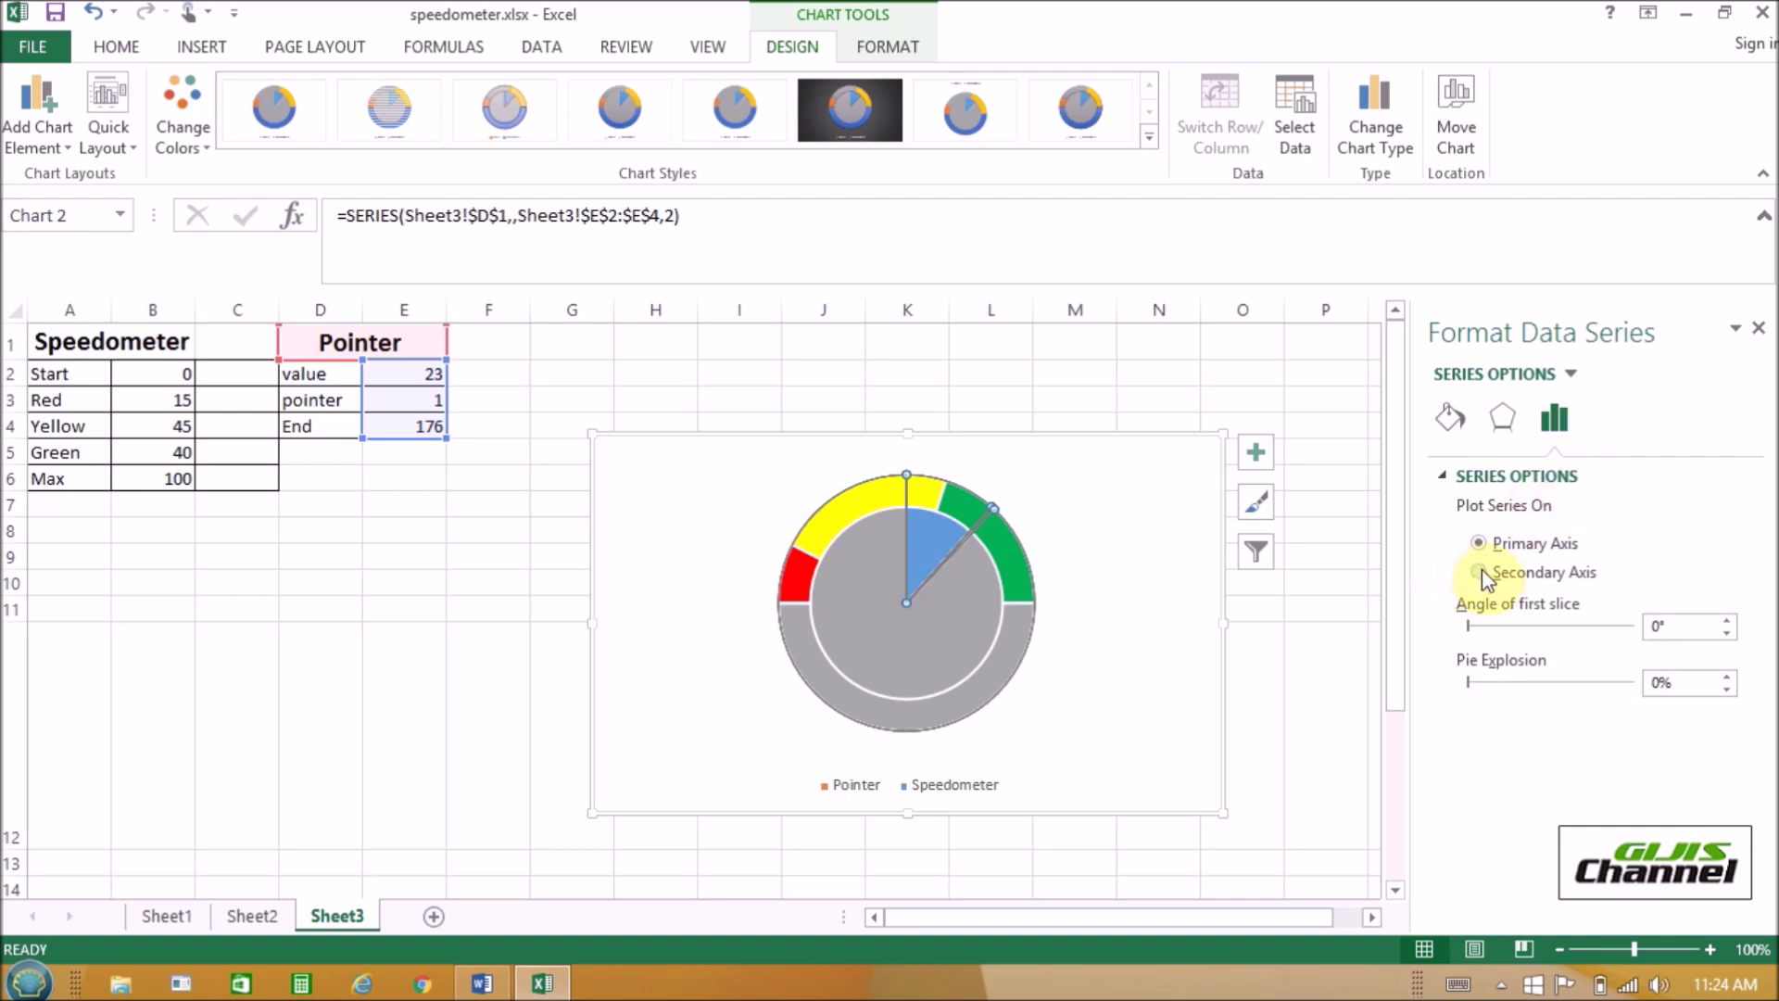
pyautogui.click(1481, 573)
pyautogui.click(1663, 626)
pyautogui.write('27')
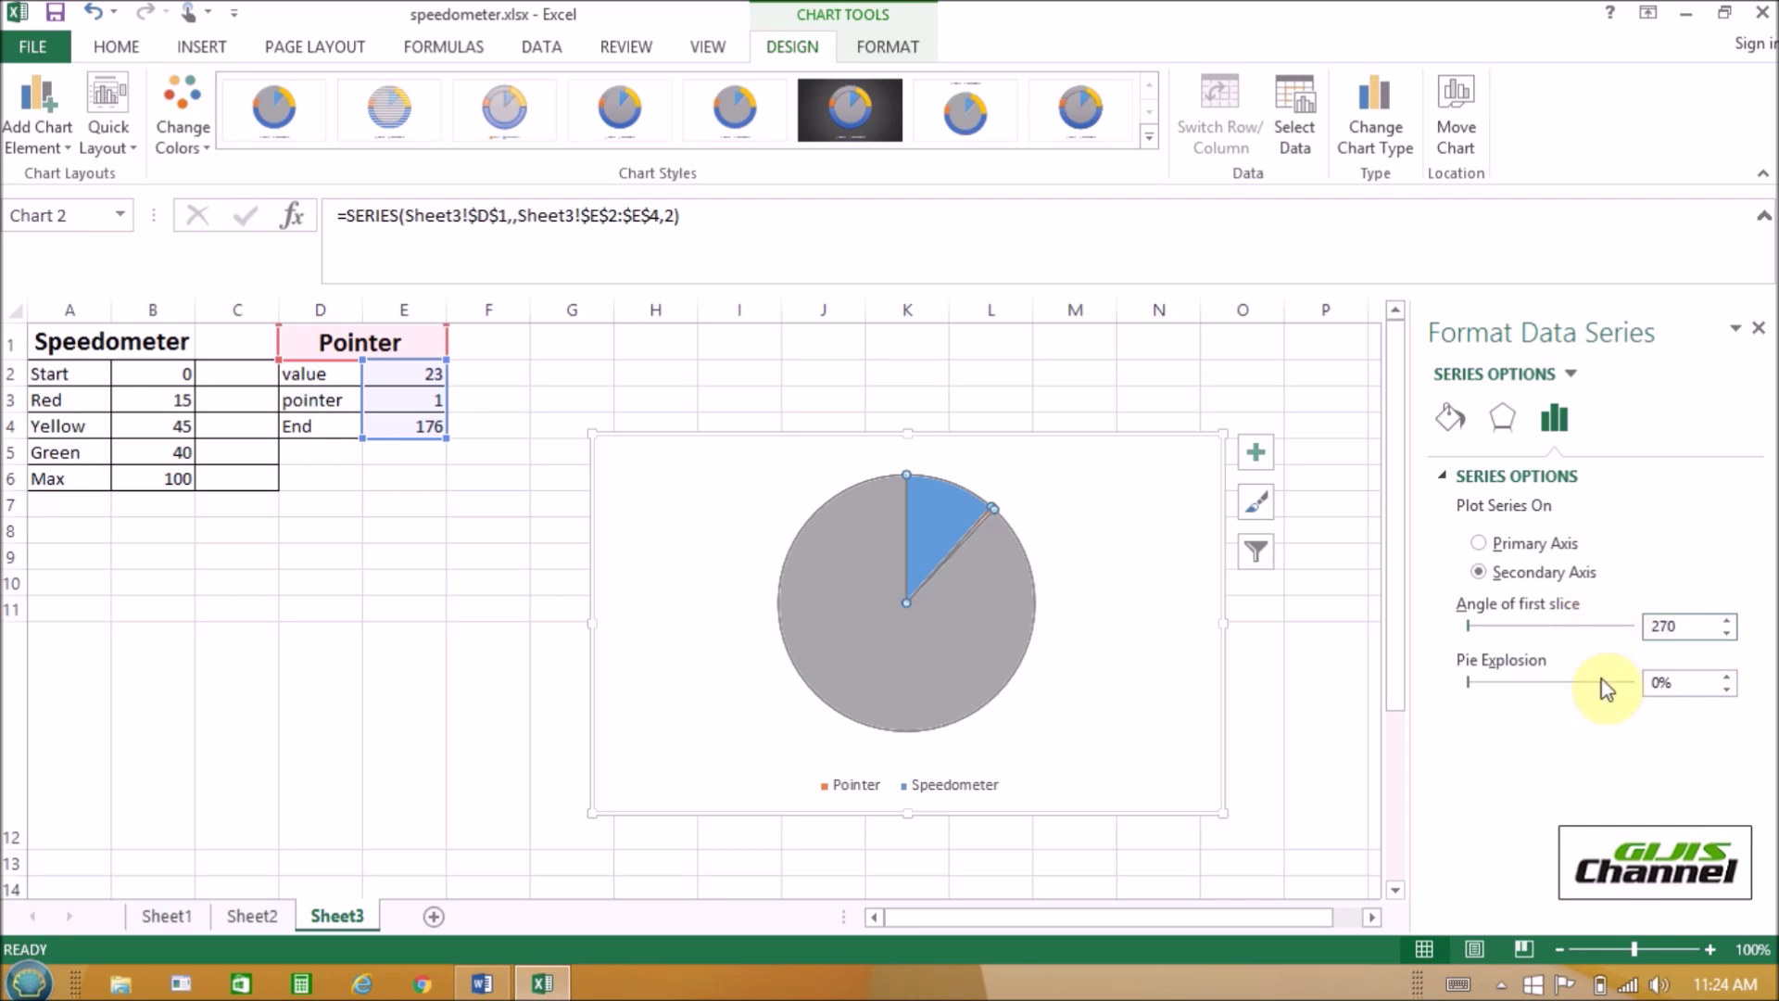
pyautogui.press('Return')
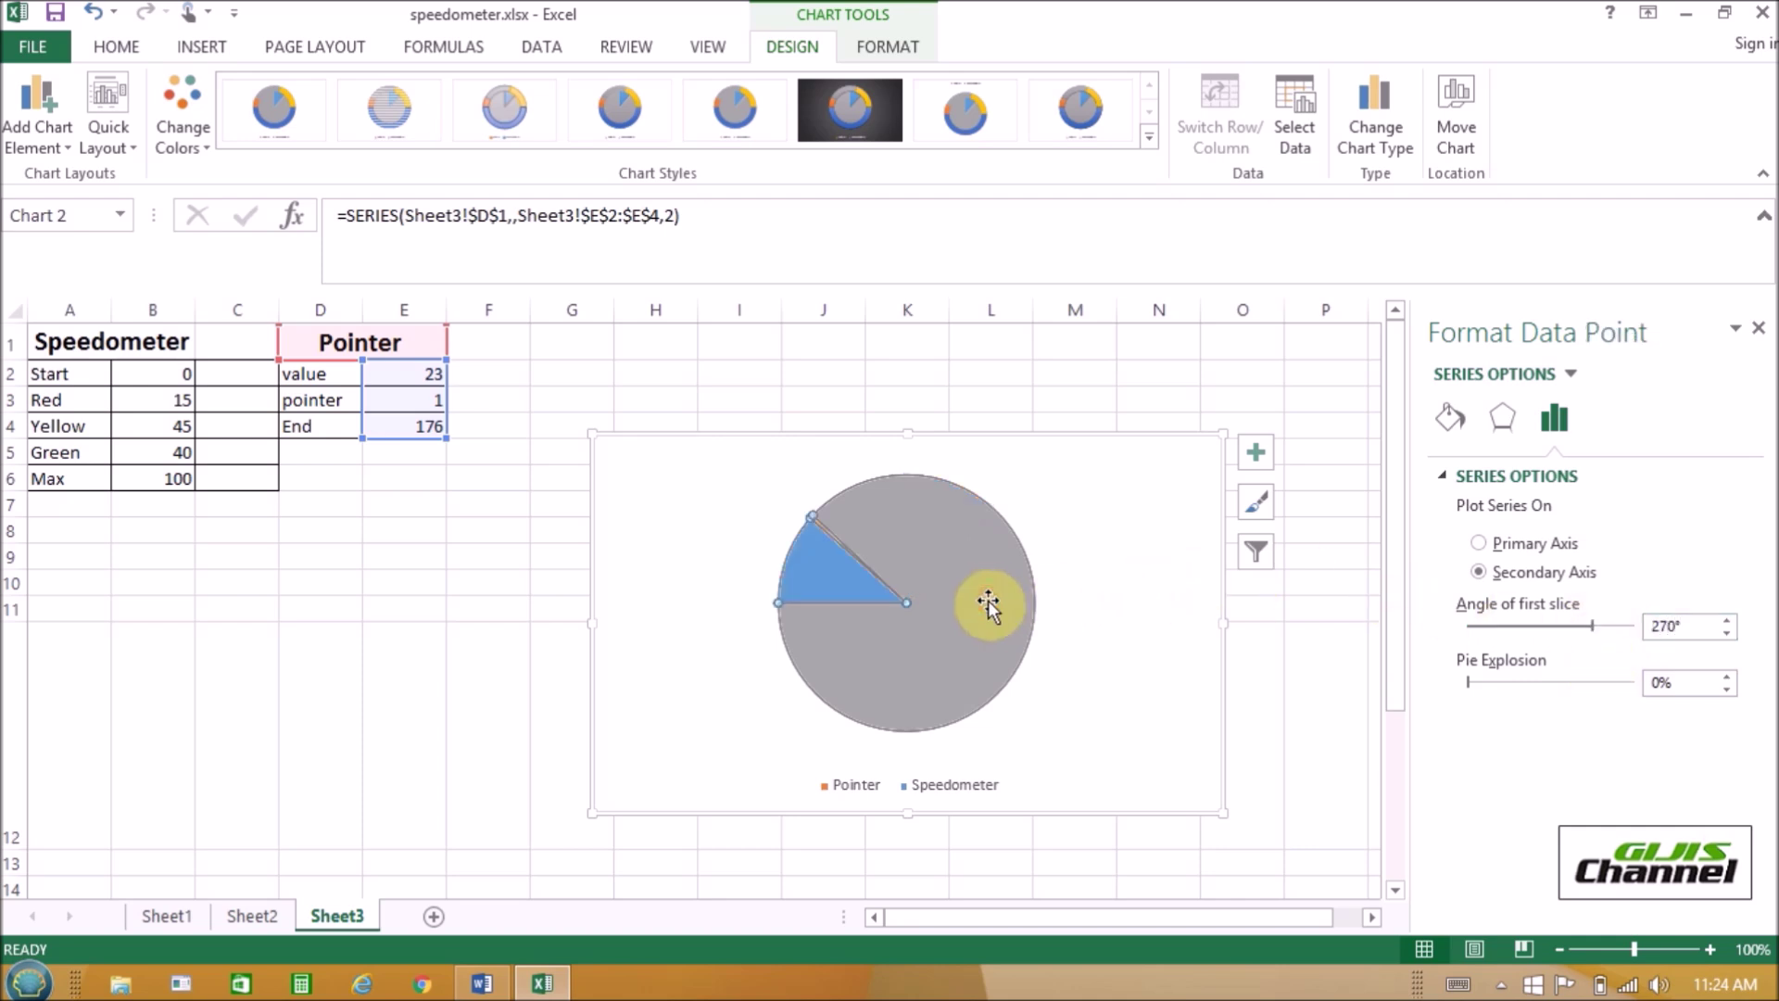
# - Set the Pointer pie's large End slice and its value slice to no fill
pyautogui.click(988, 598)
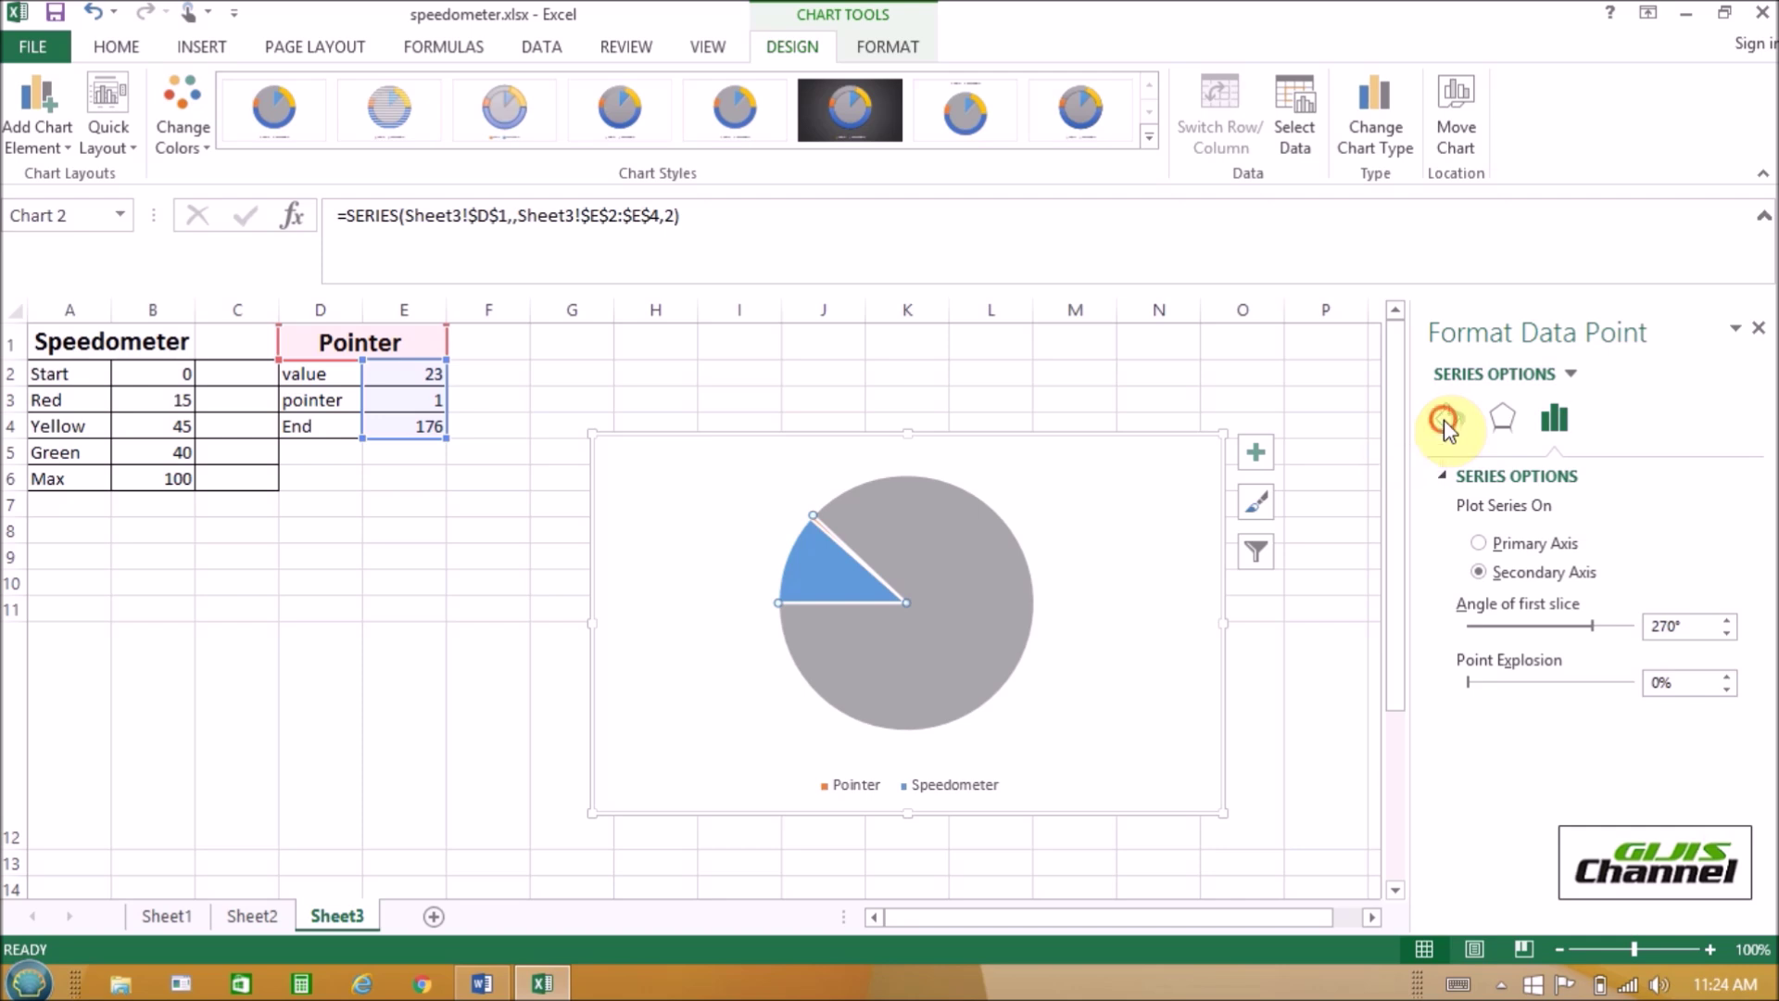
pyautogui.click(1444, 419)
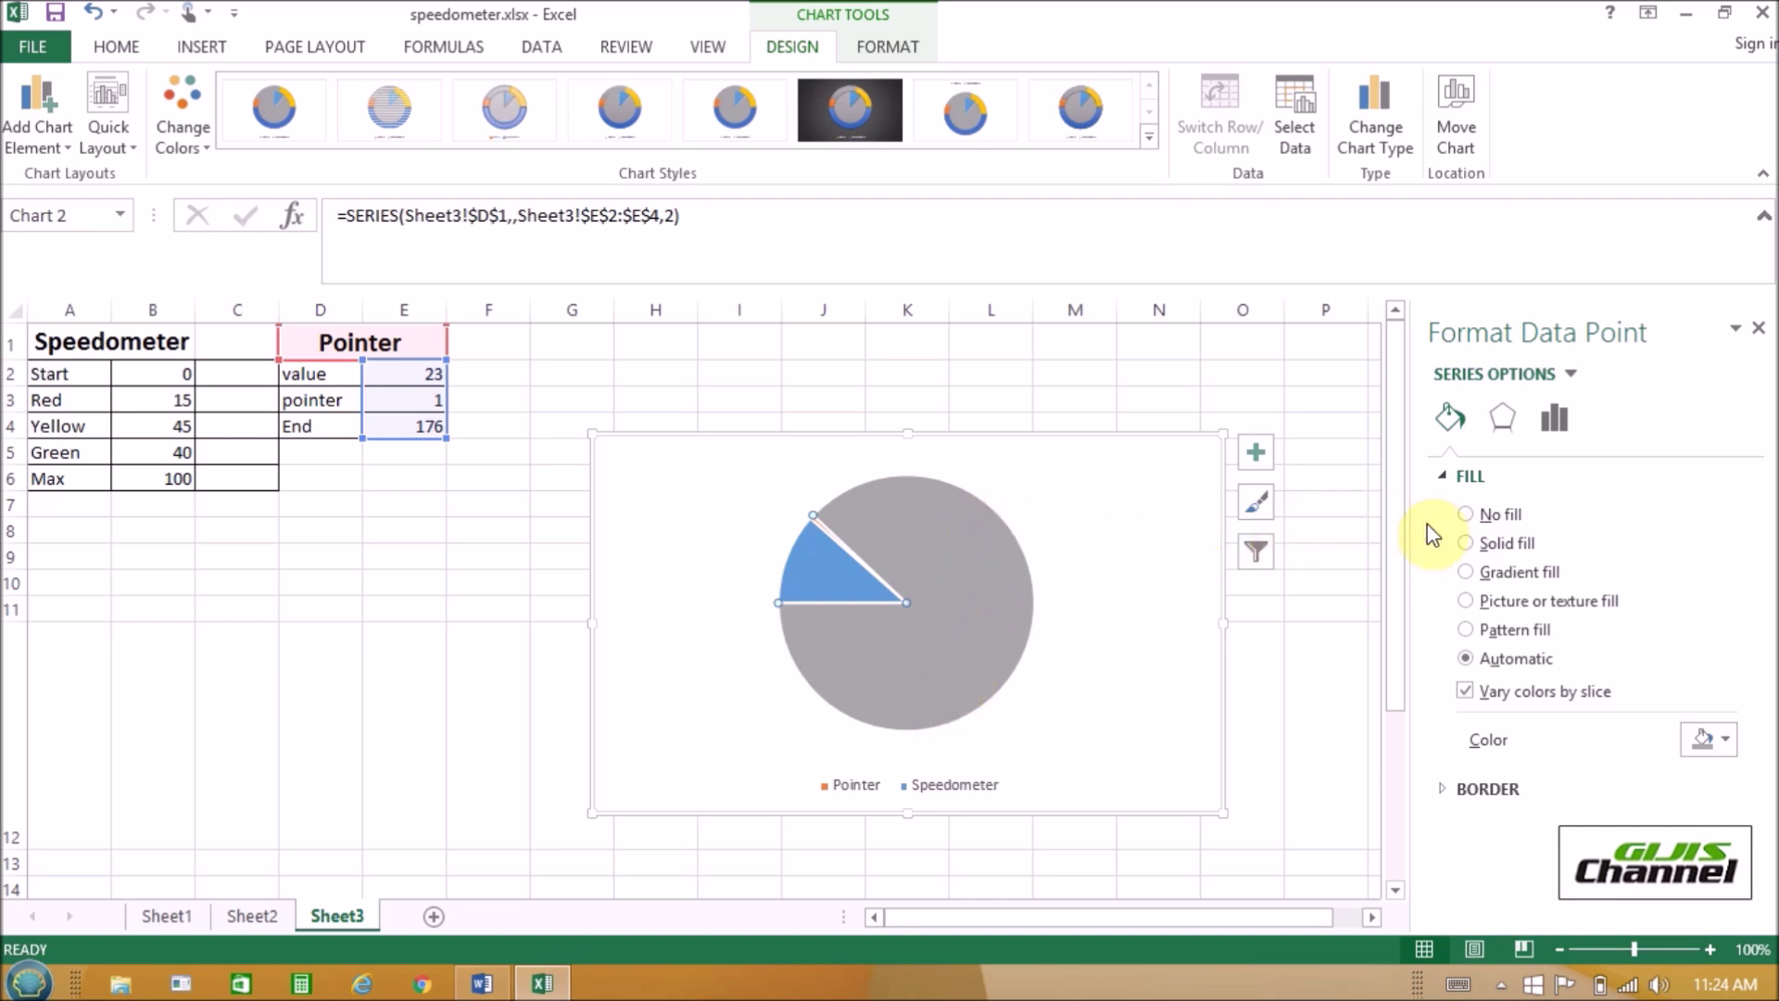
pyautogui.click(1465, 514)
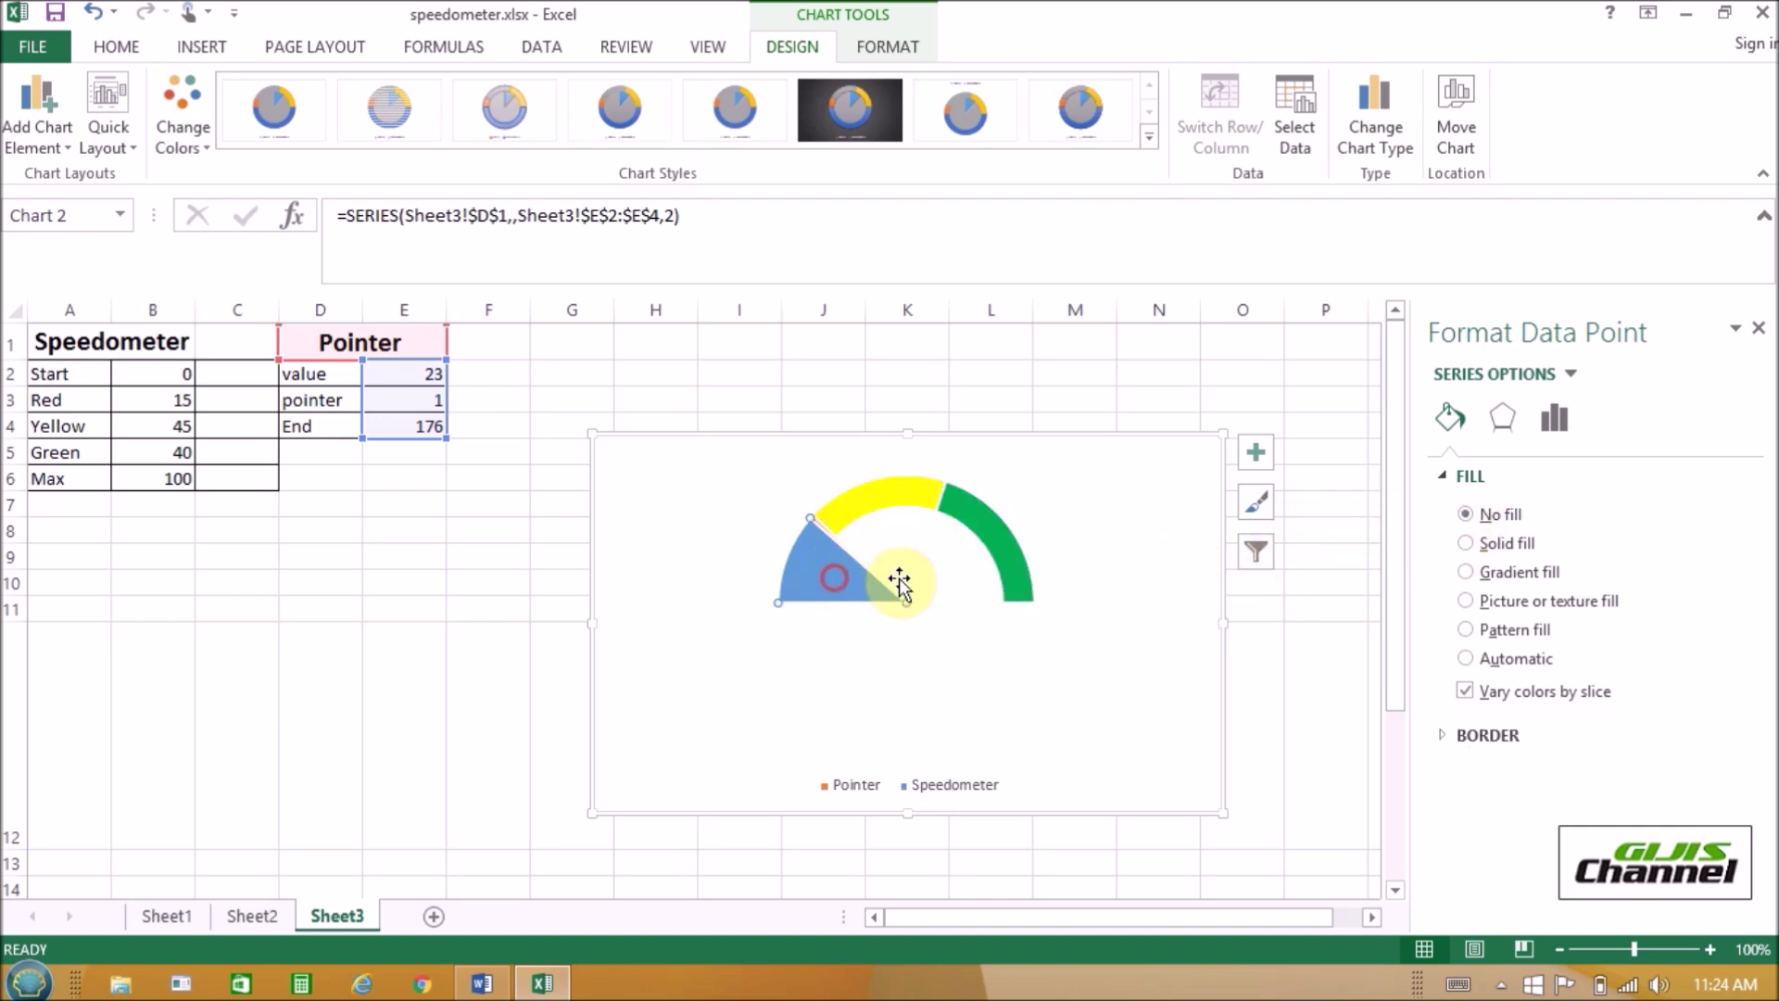
pyautogui.click(1466, 514)
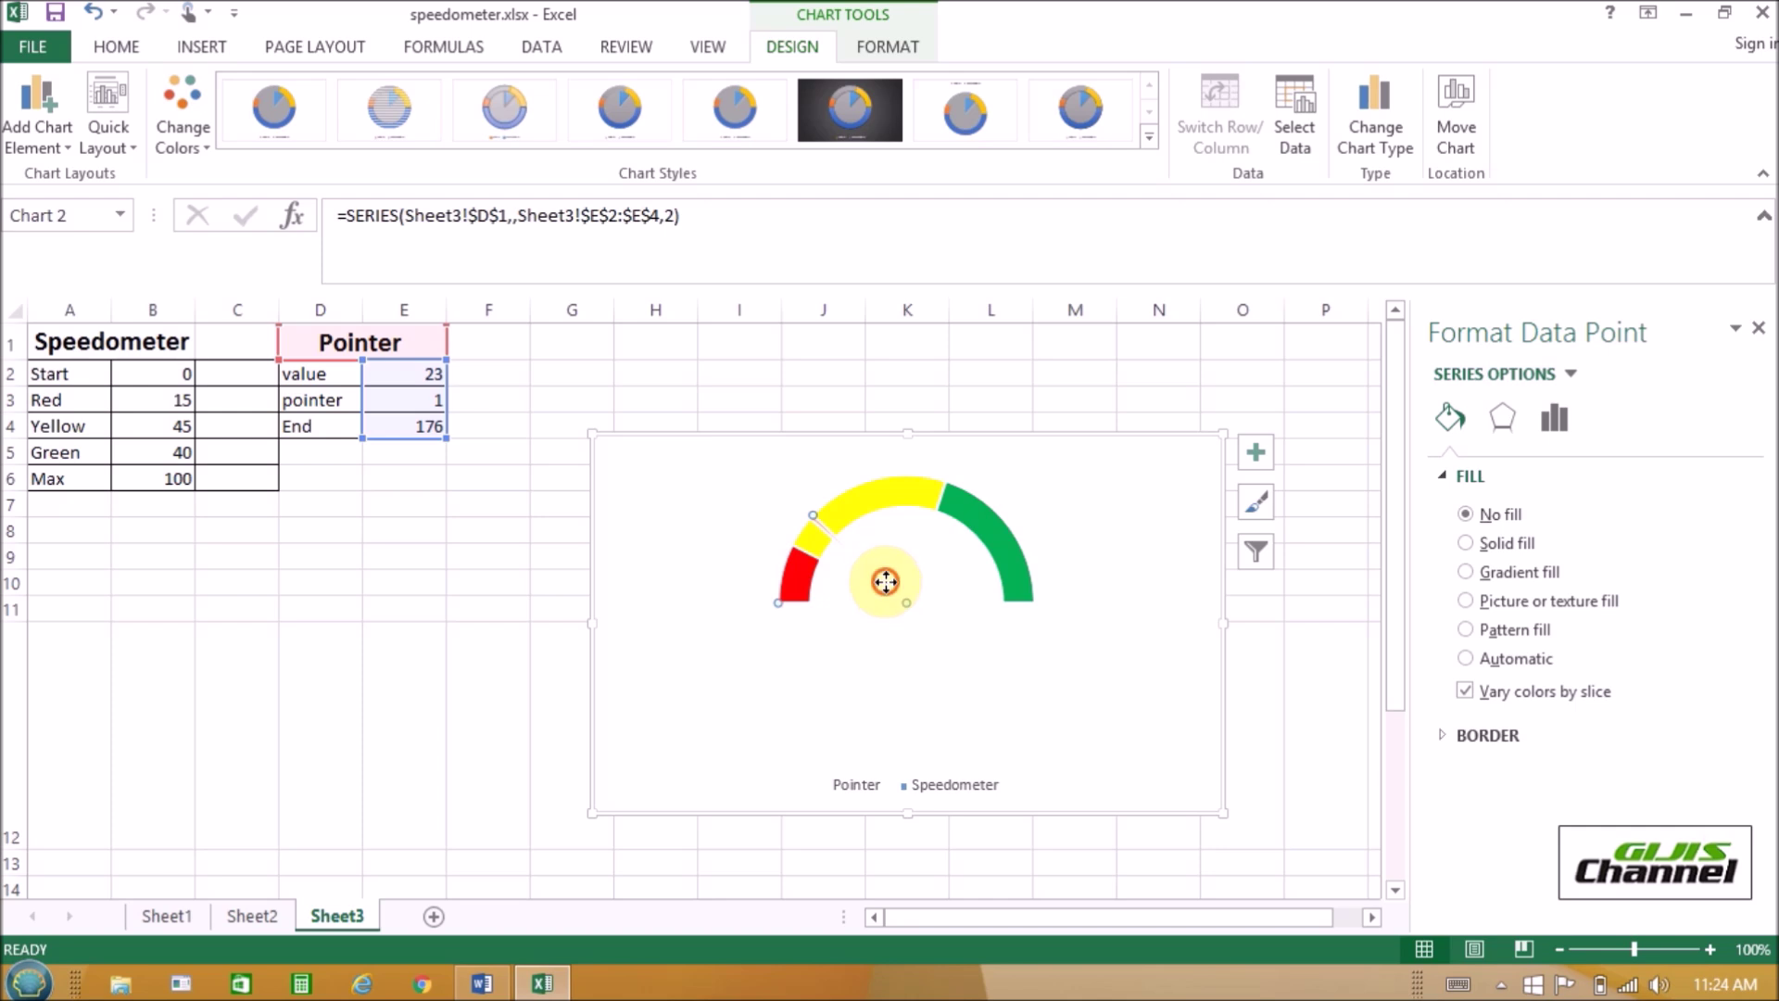
# - Fill the thin pointer slice of the Pointer pie with solid black
pyautogui.click(818, 518)
pyautogui.click(851, 561)
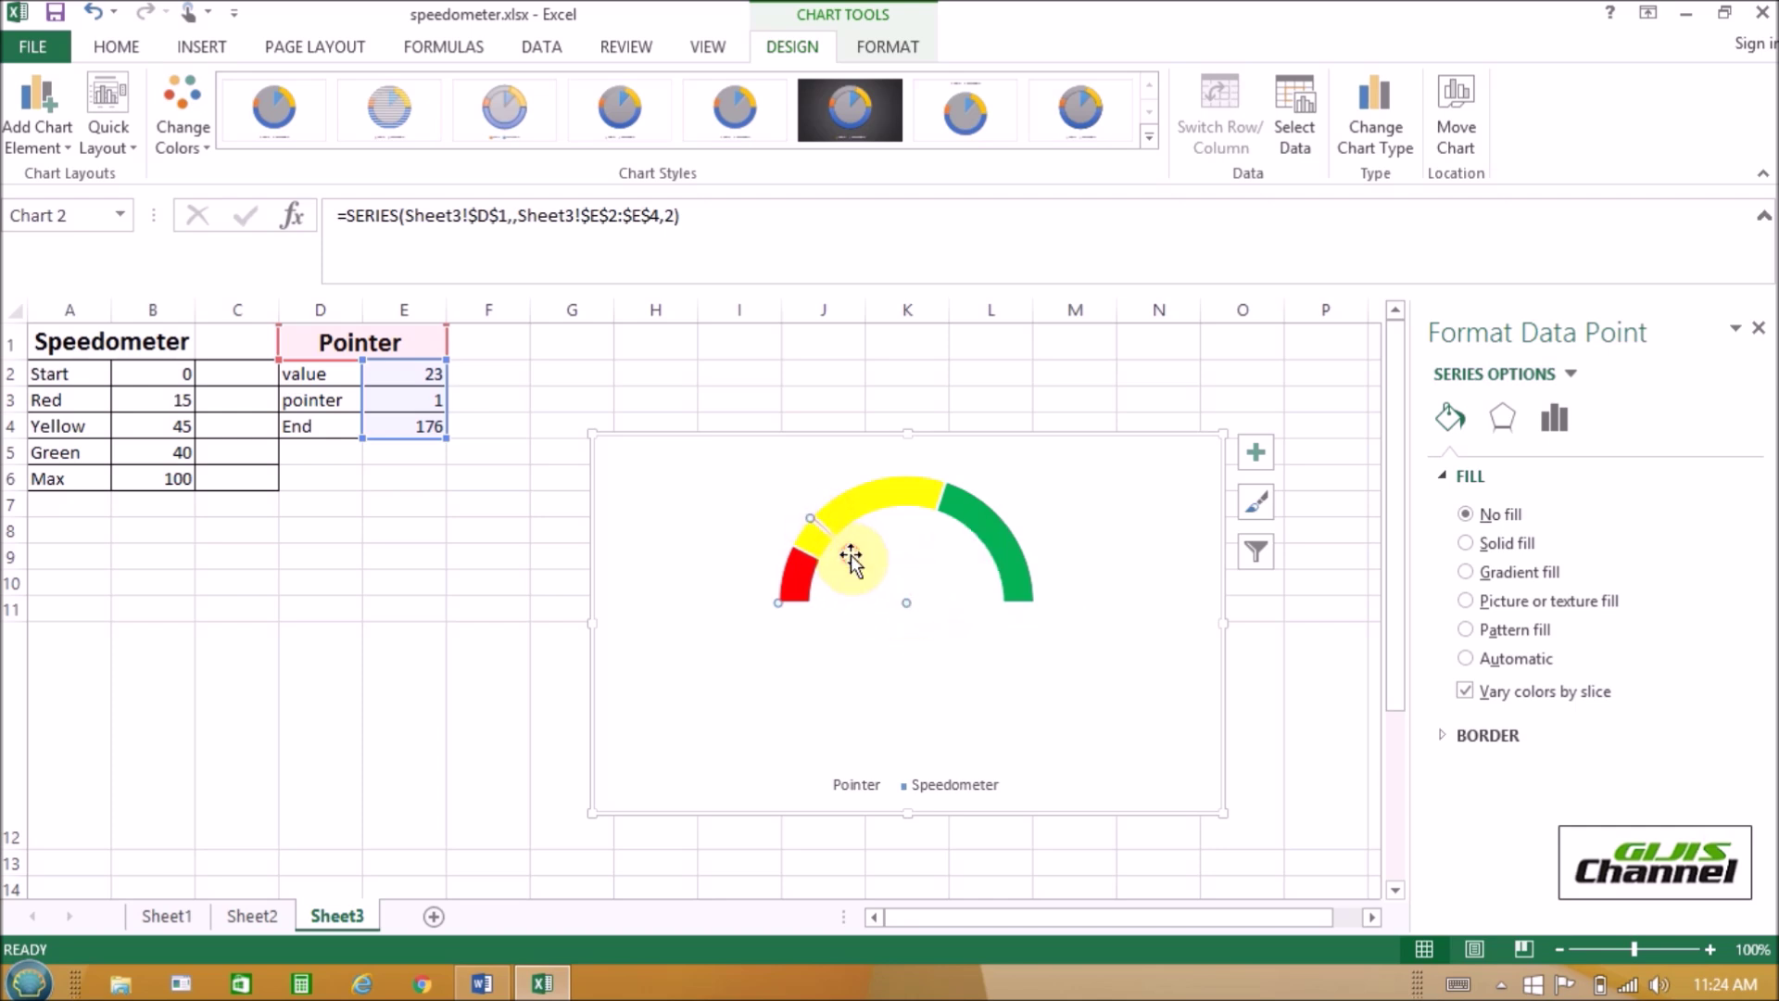
pyautogui.click(824, 532)
pyautogui.click(1712, 740)
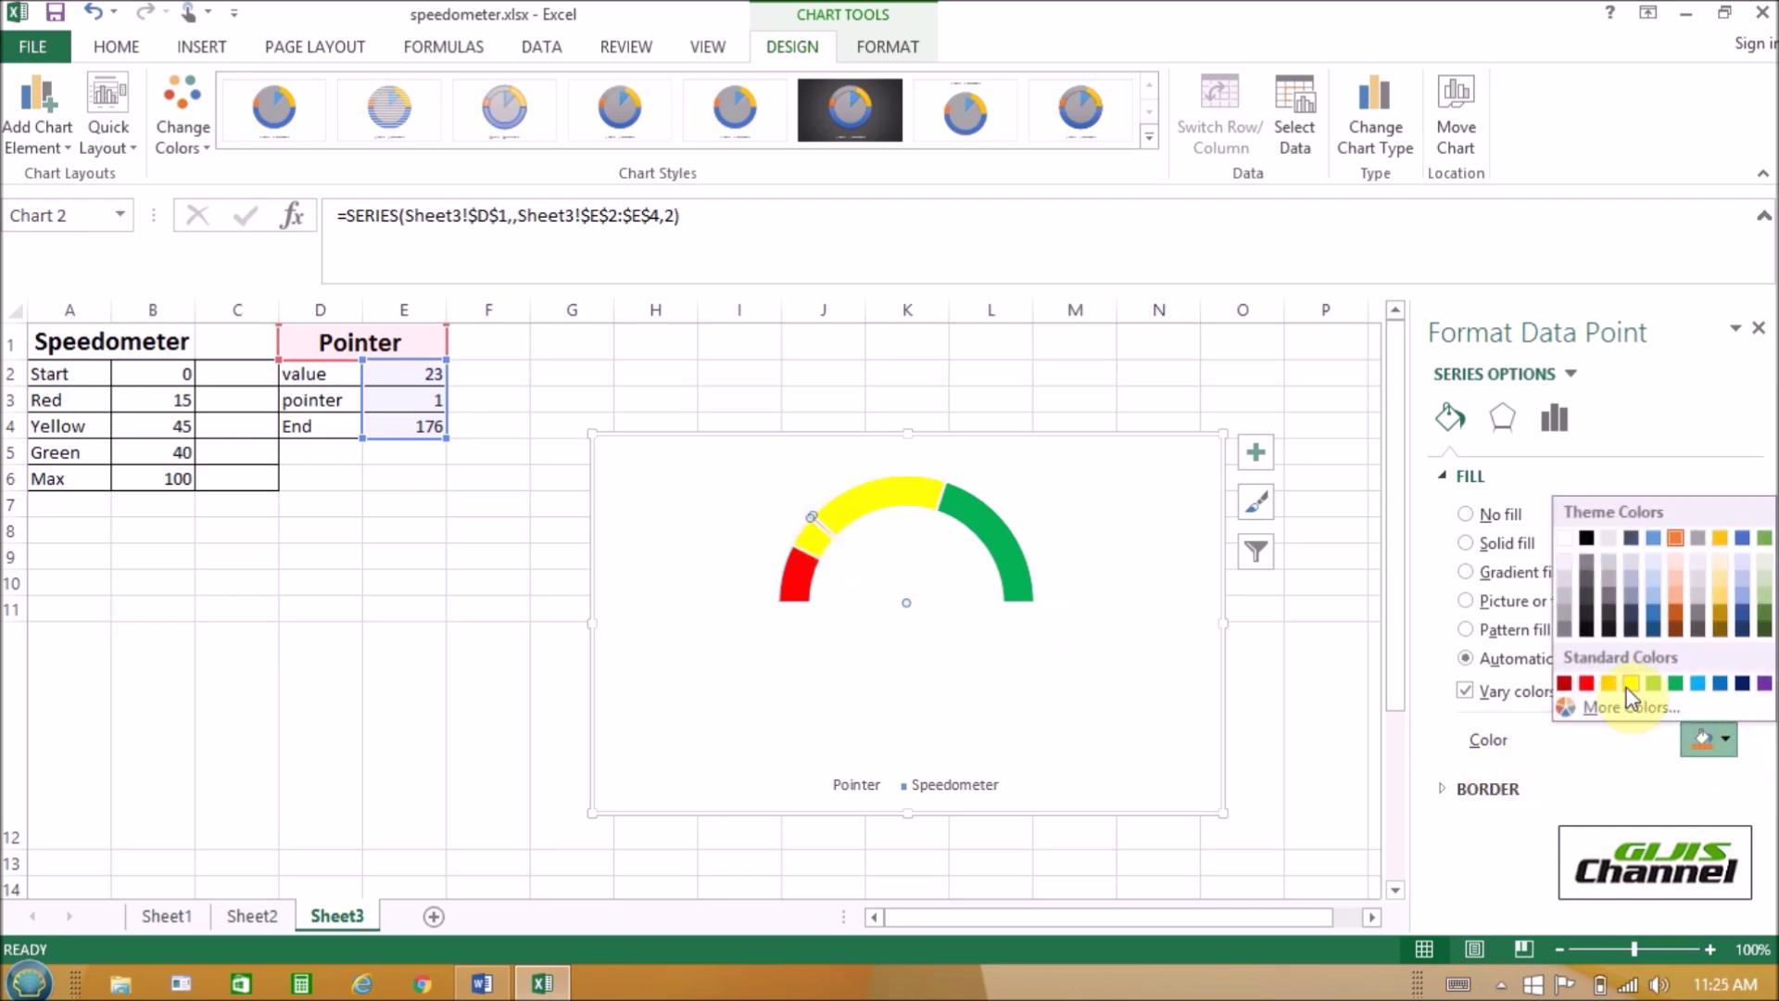
pyautogui.click(1586, 537)
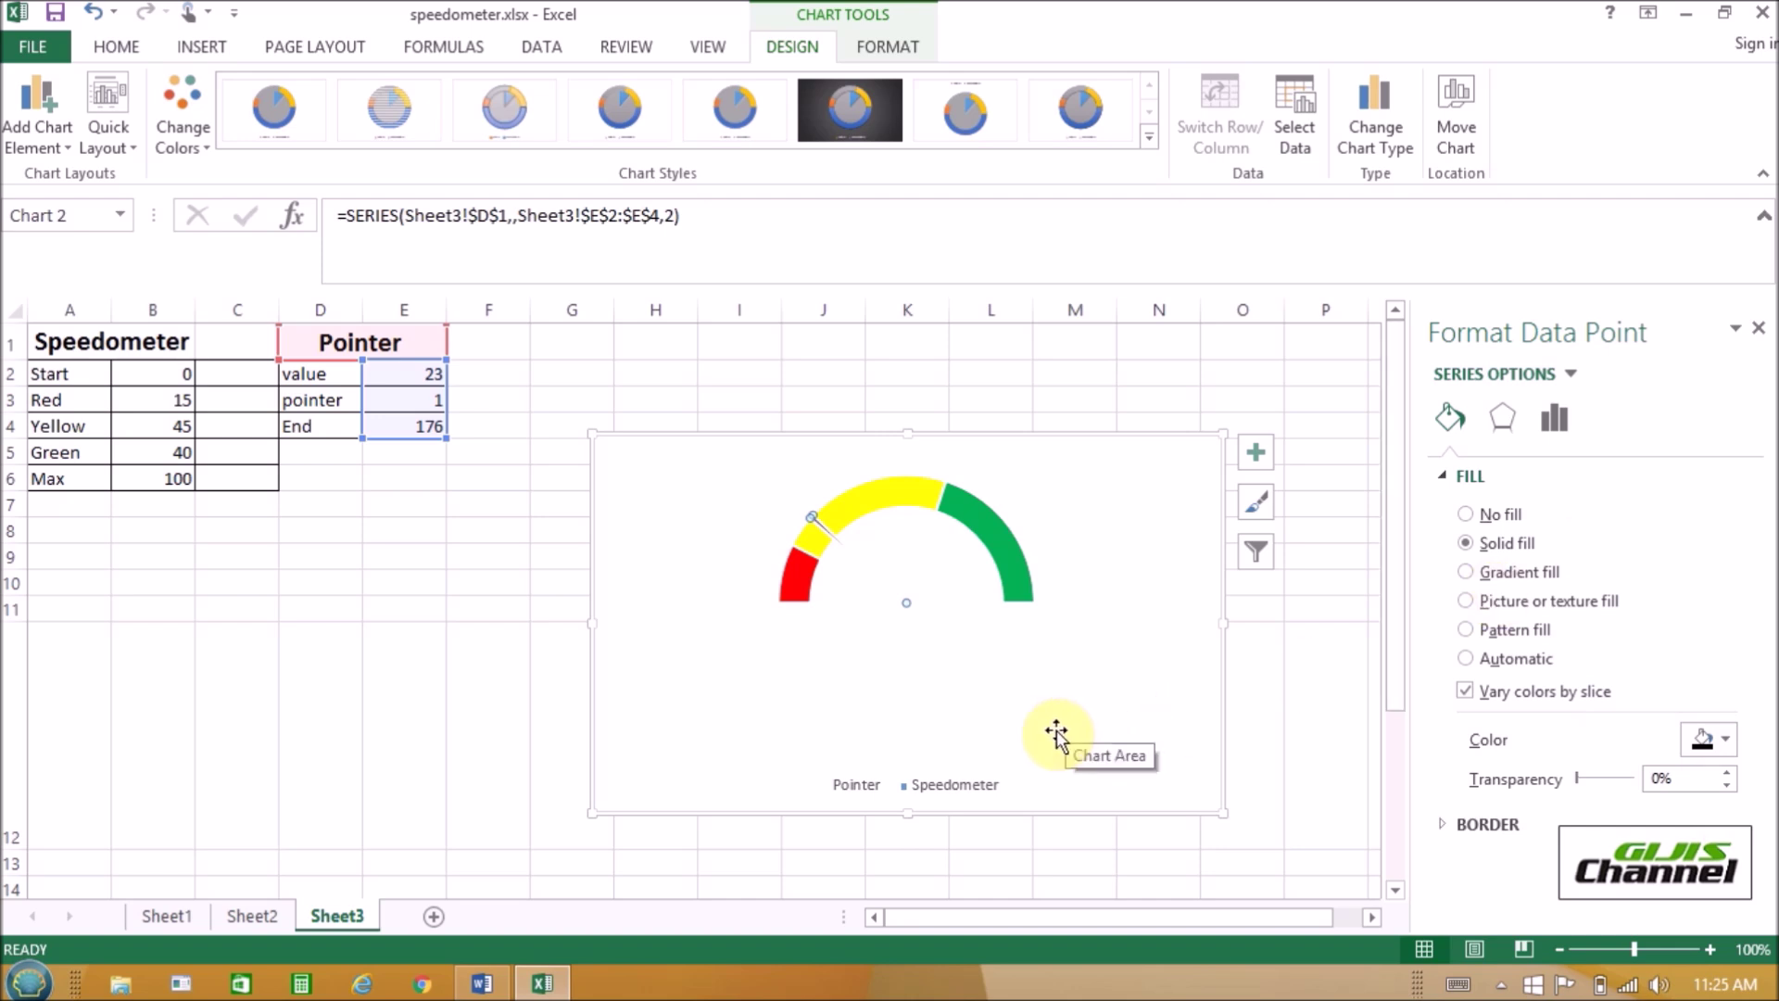
# - Plot the Pointer series on the primary axis and set the Speedometer series' doughnut hole size to 35%
pyautogui.click(1554, 417)
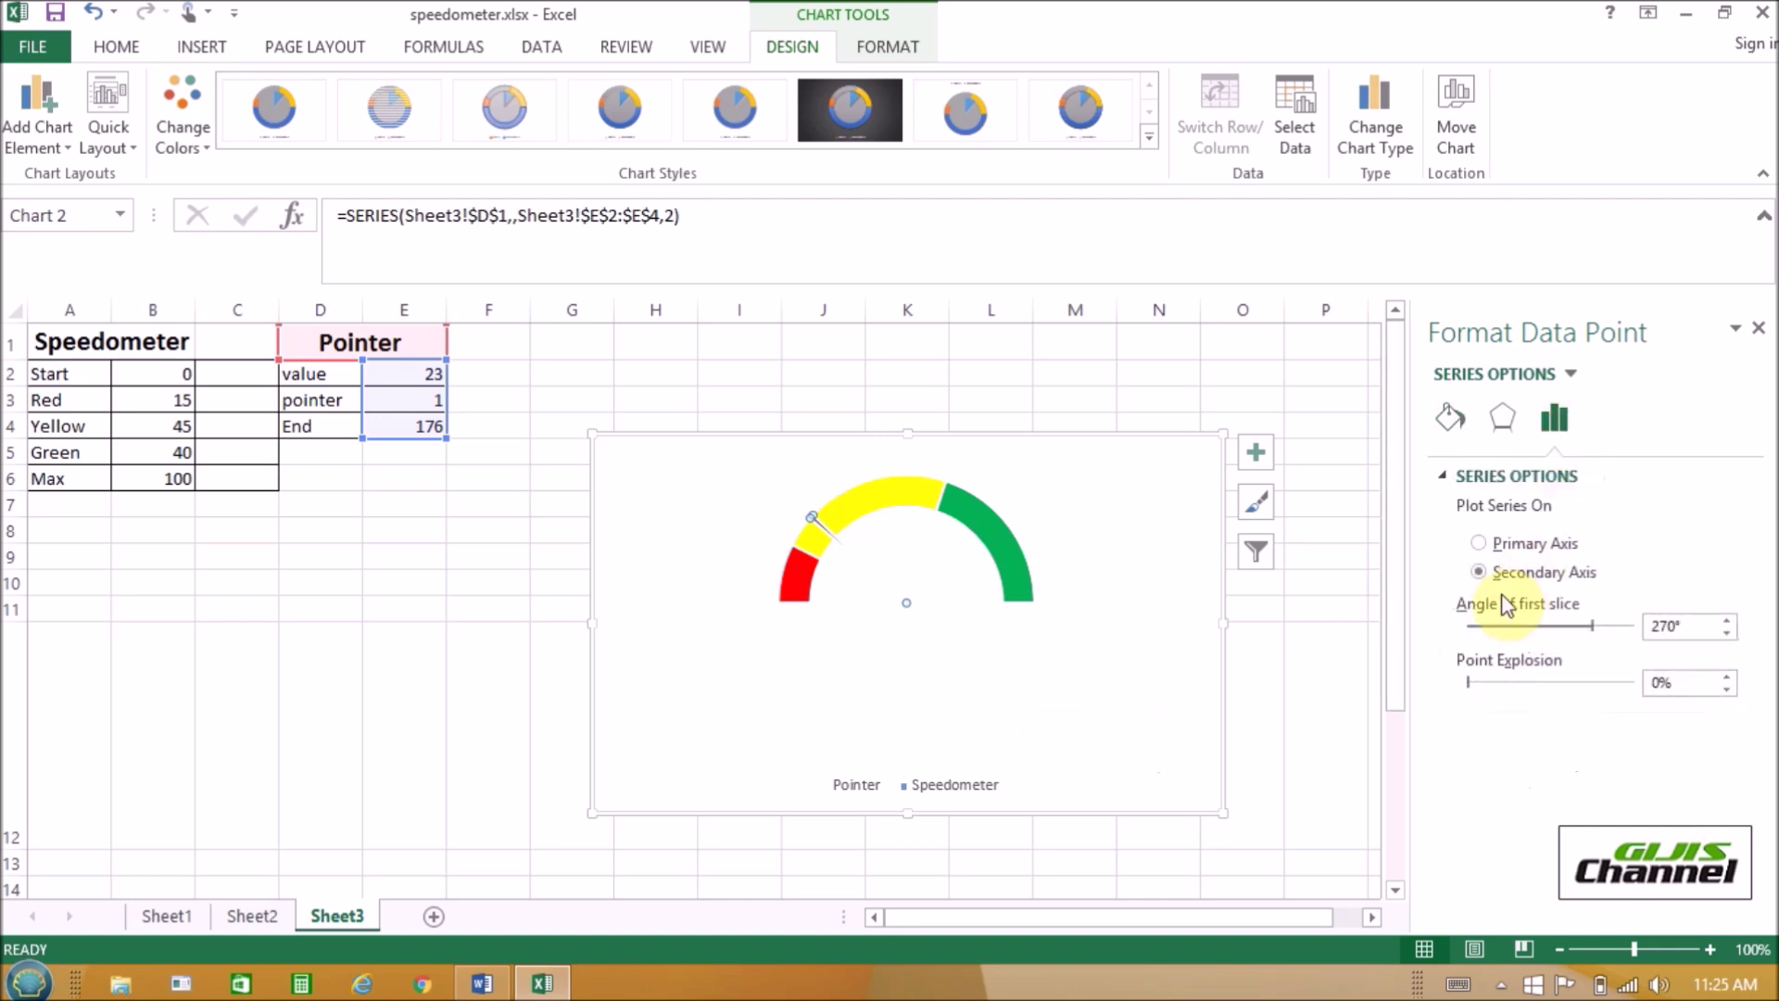
pyautogui.click(1480, 543)
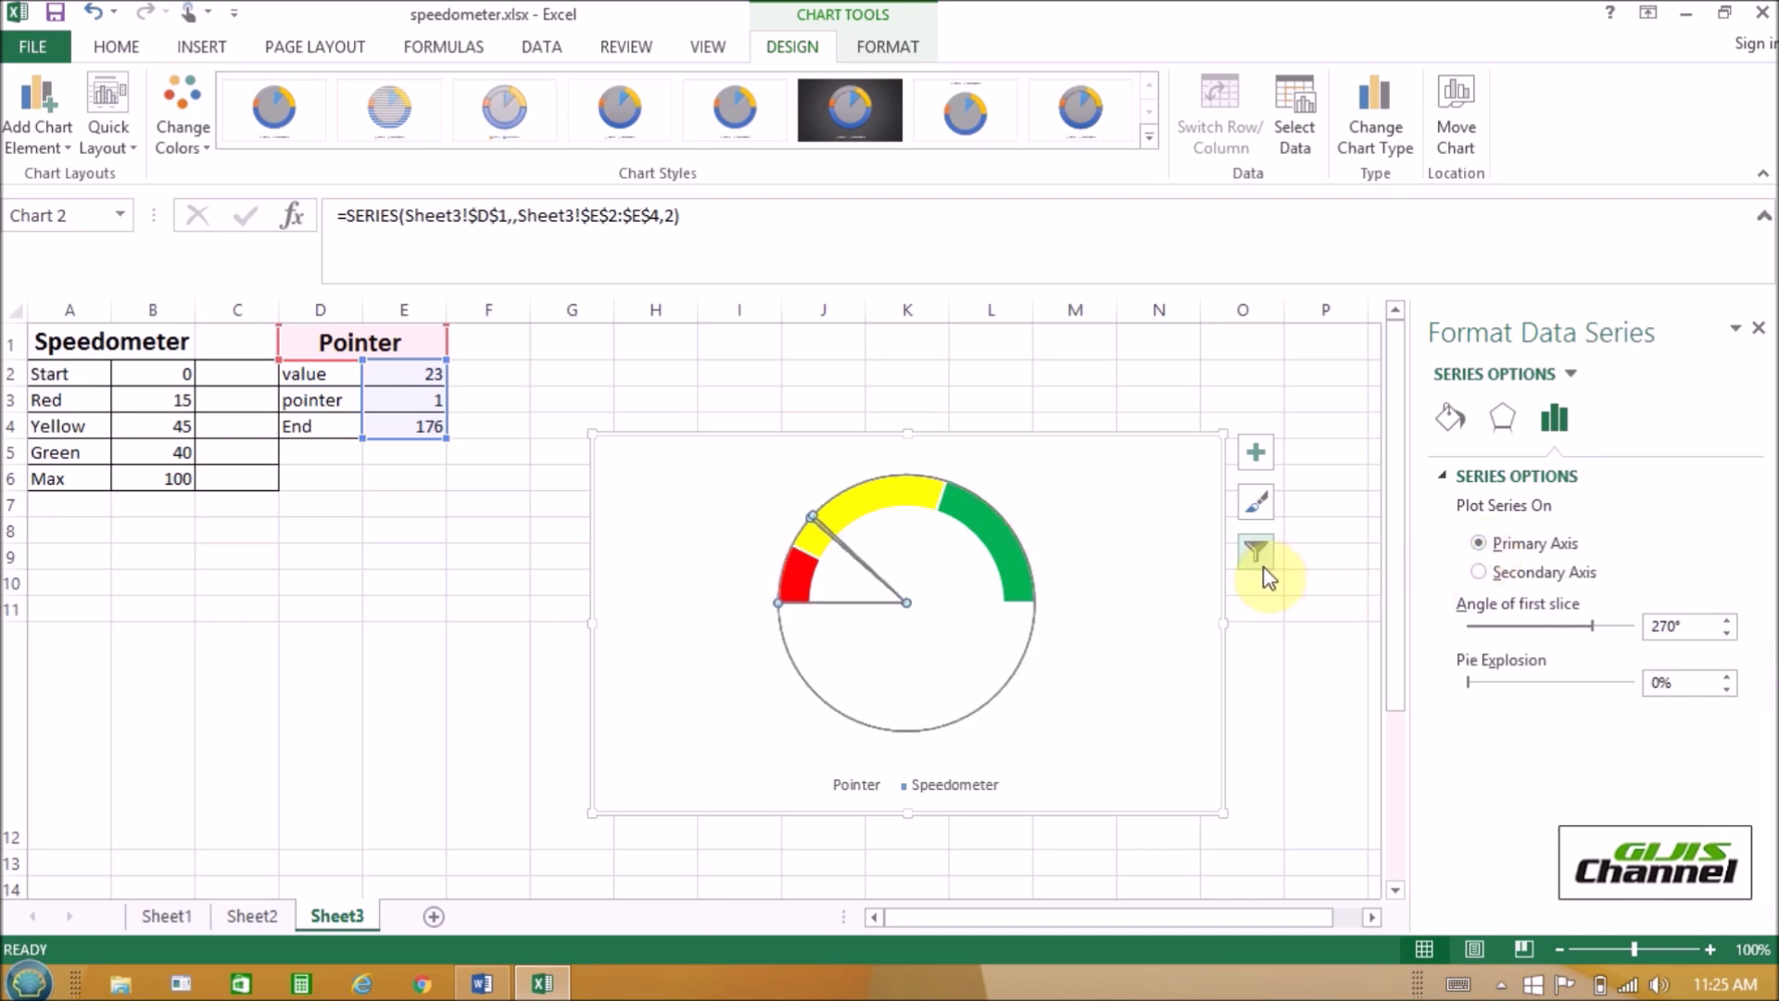
pyautogui.click(978, 621)
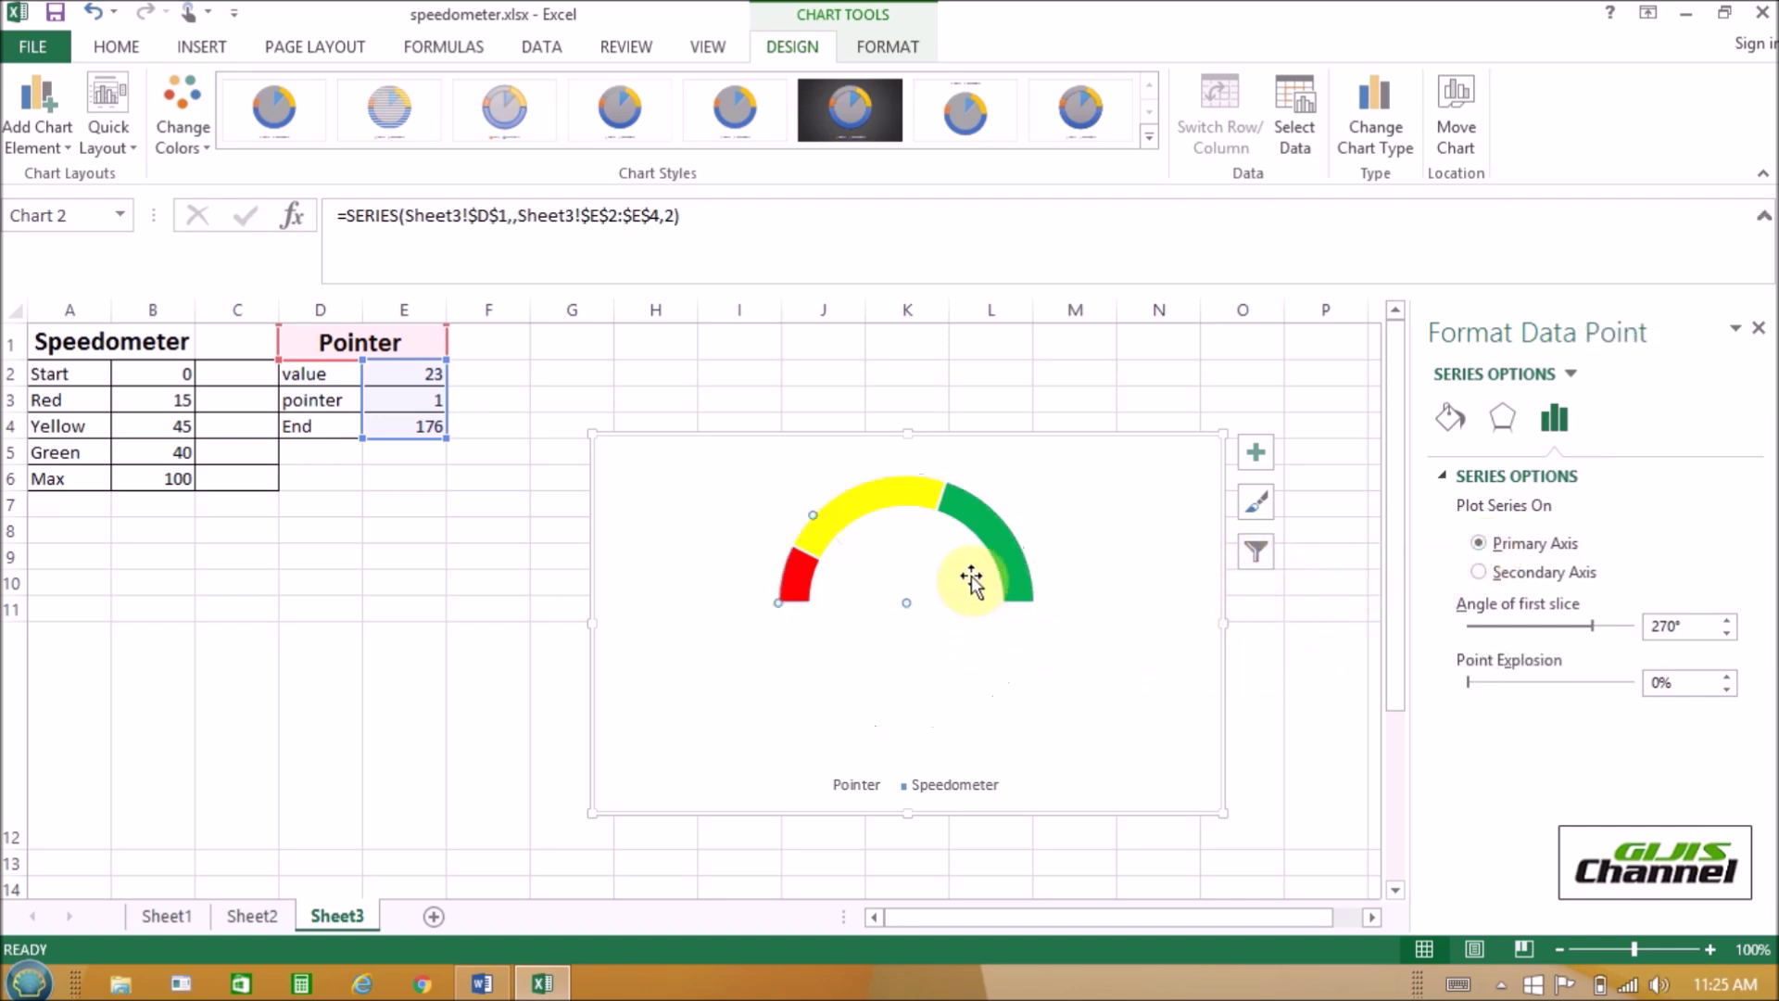
pyautogui.click(1019, 561)
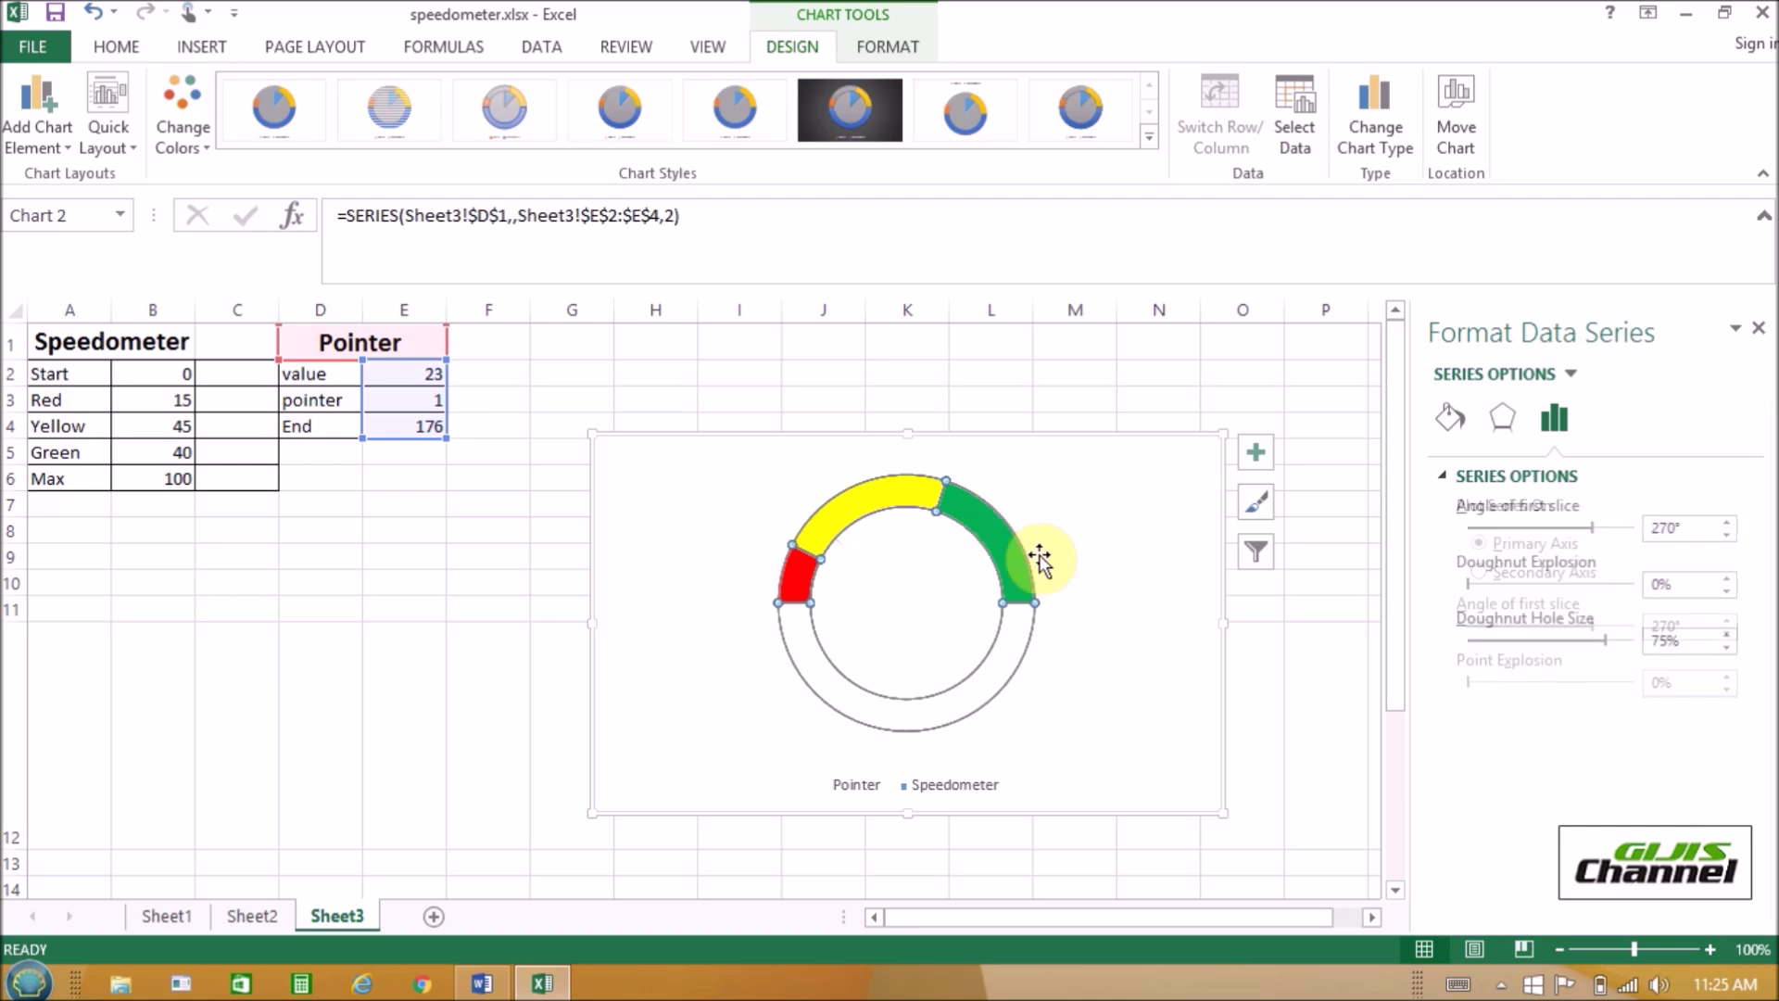
pyautogui.moveTo(1696, 641); pyautogui.dragTo(1618, 654)
pyautogui.write('35')
pyautogui.press('Return')
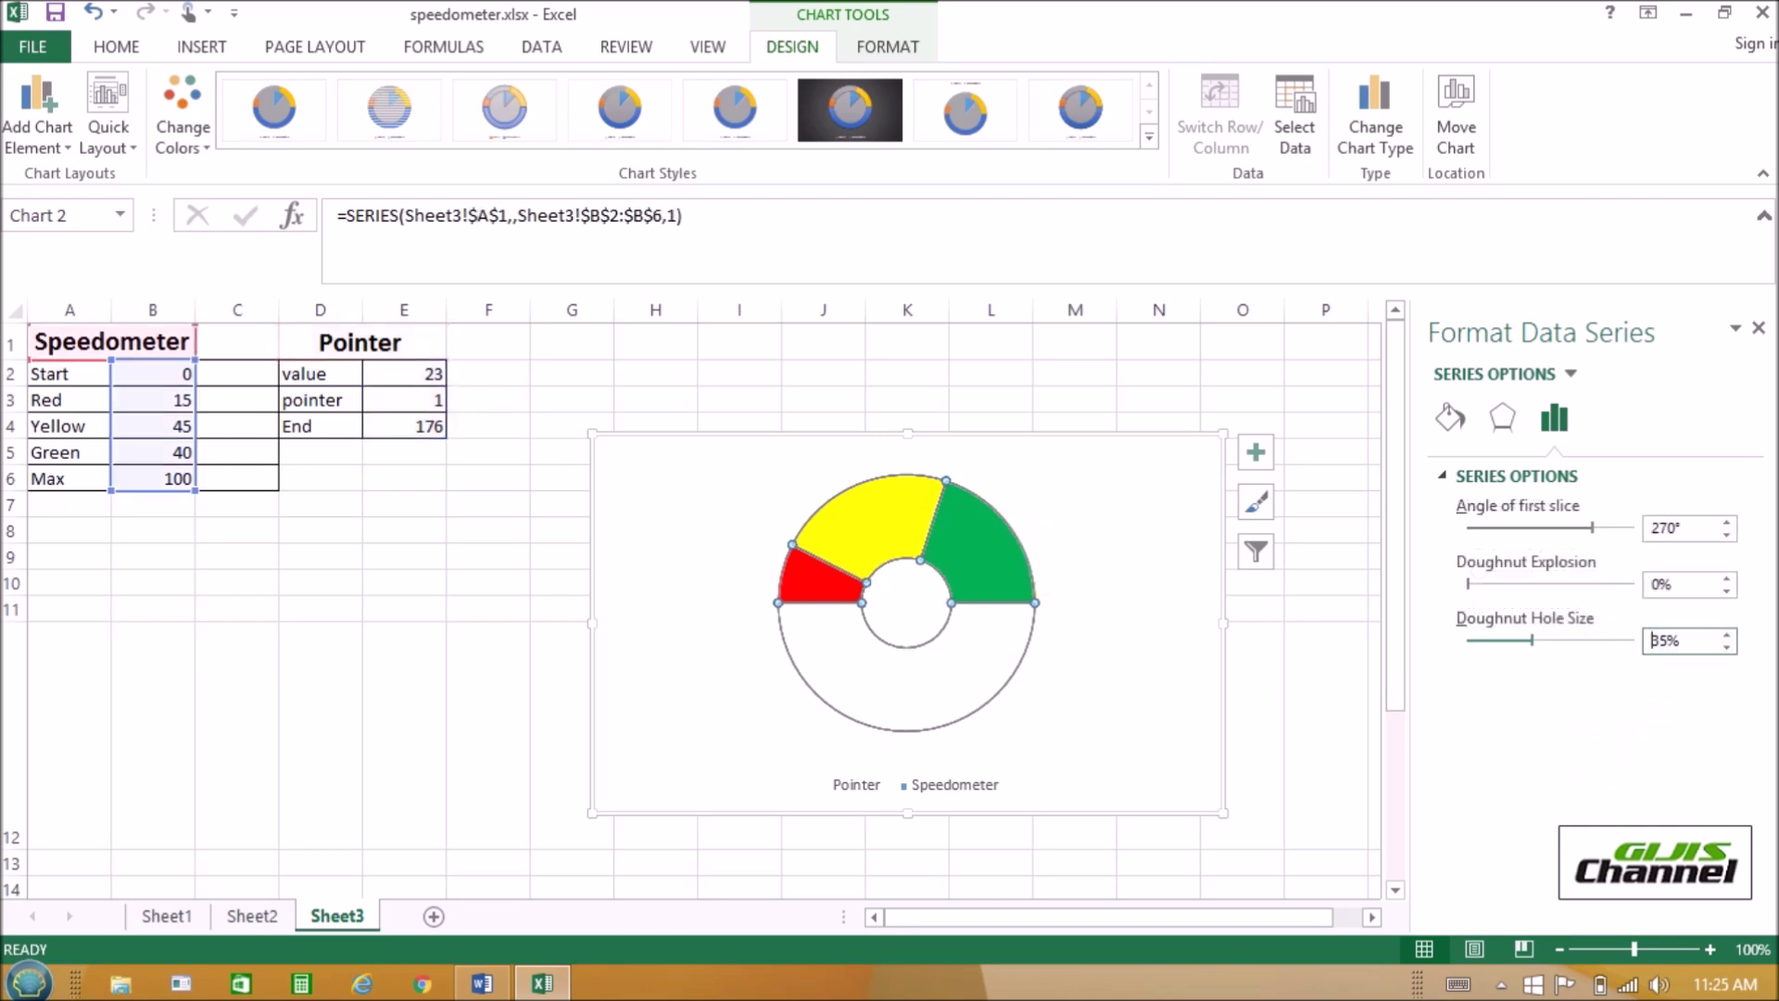
# - Delete the Pointer and Speedometer legend from the chart
pyautogui.click(966, 619)
pyautogui.click(866, 776)
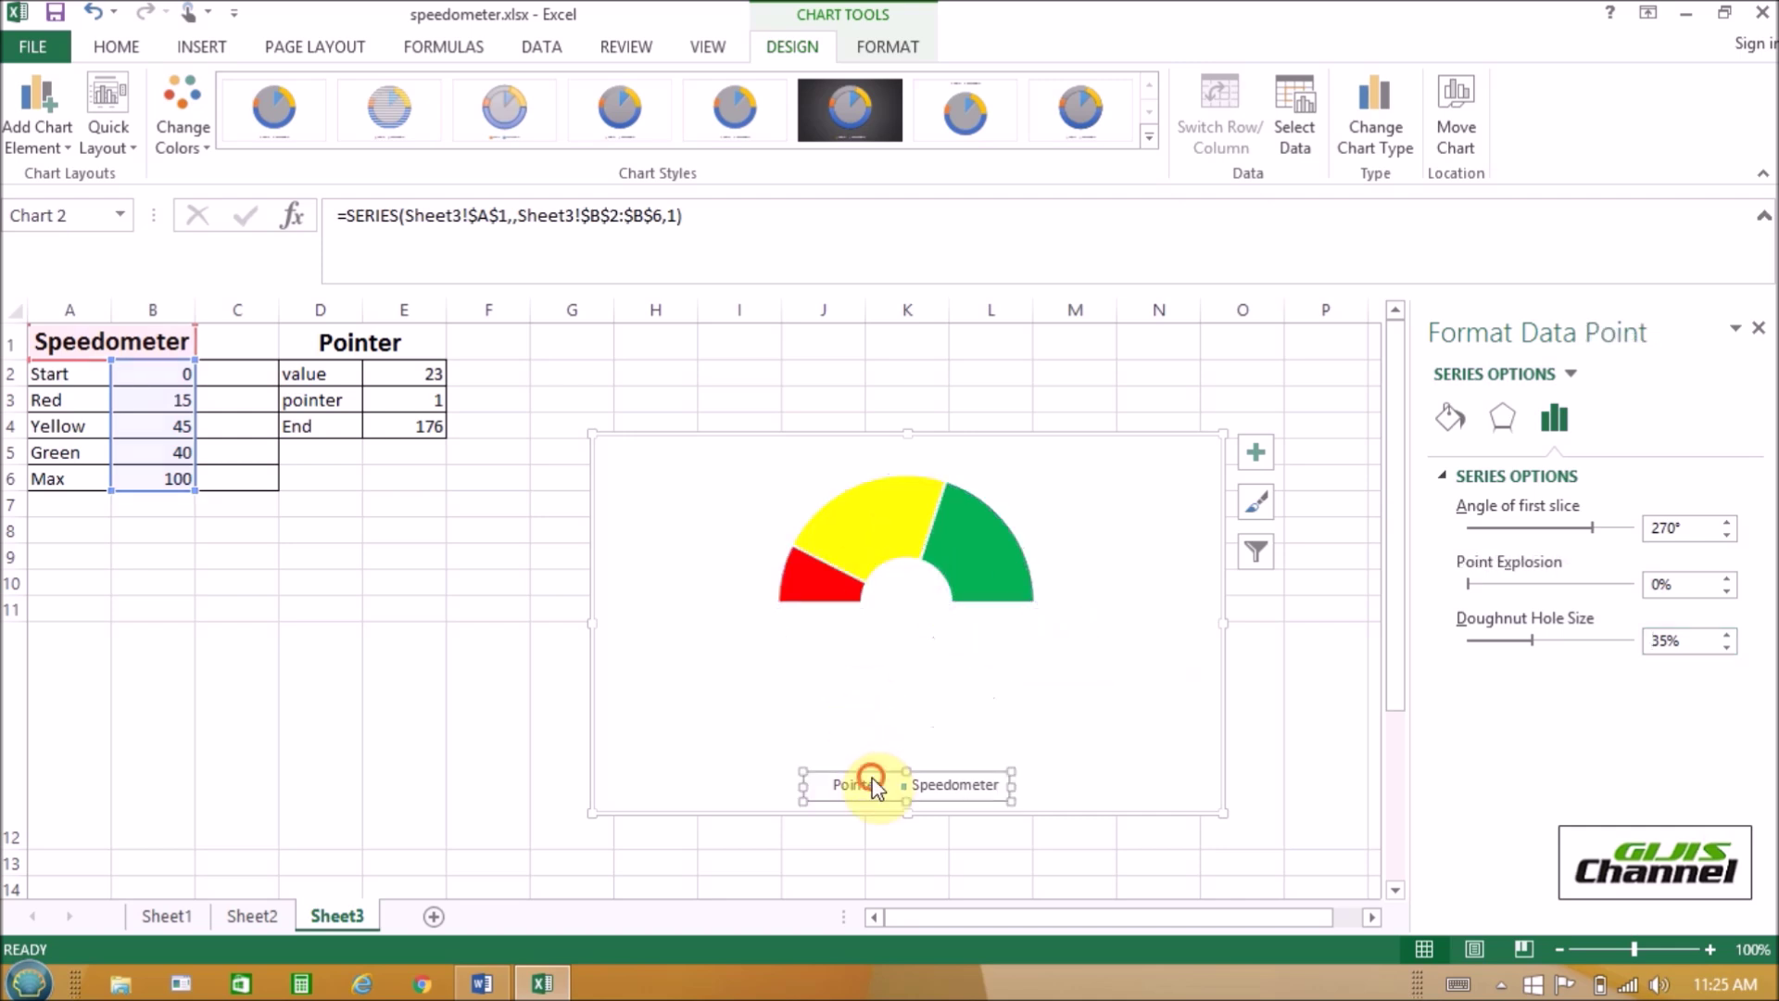
pyautogui.press('Delete')
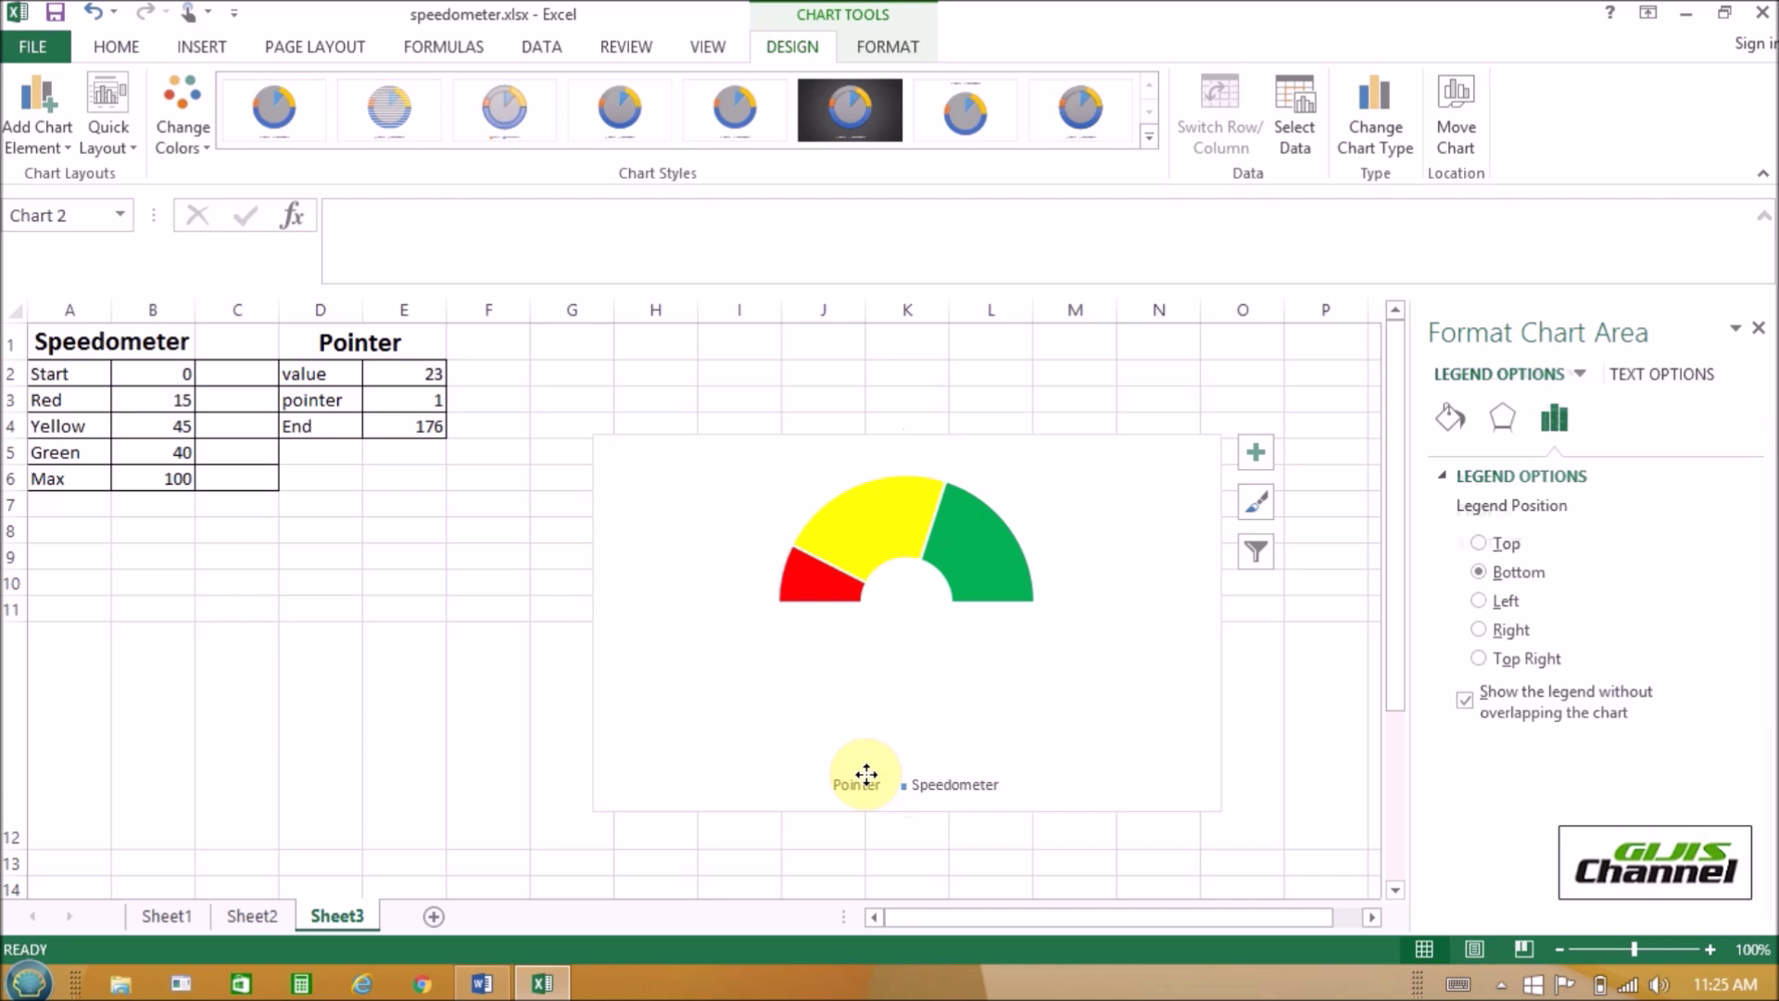
# - Plot the Pointer pie series on the secondary axis again
pyautogui.click(979, 584)
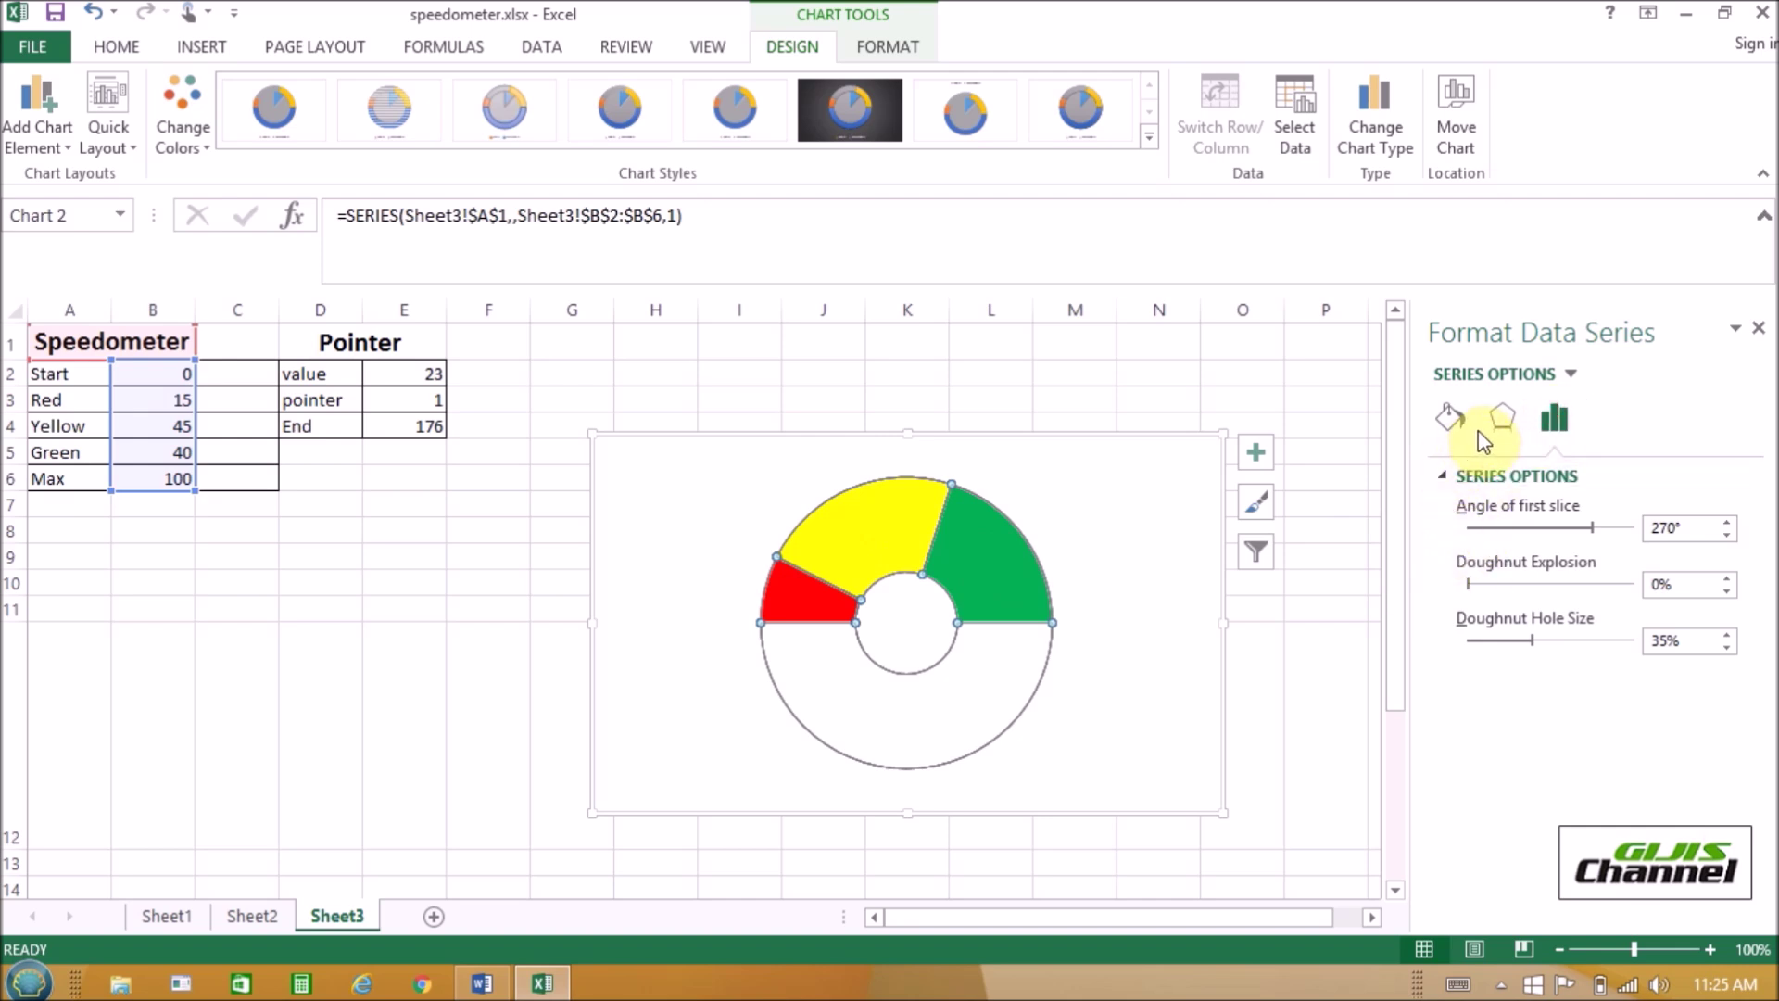
pyautogui.click(834, 558)
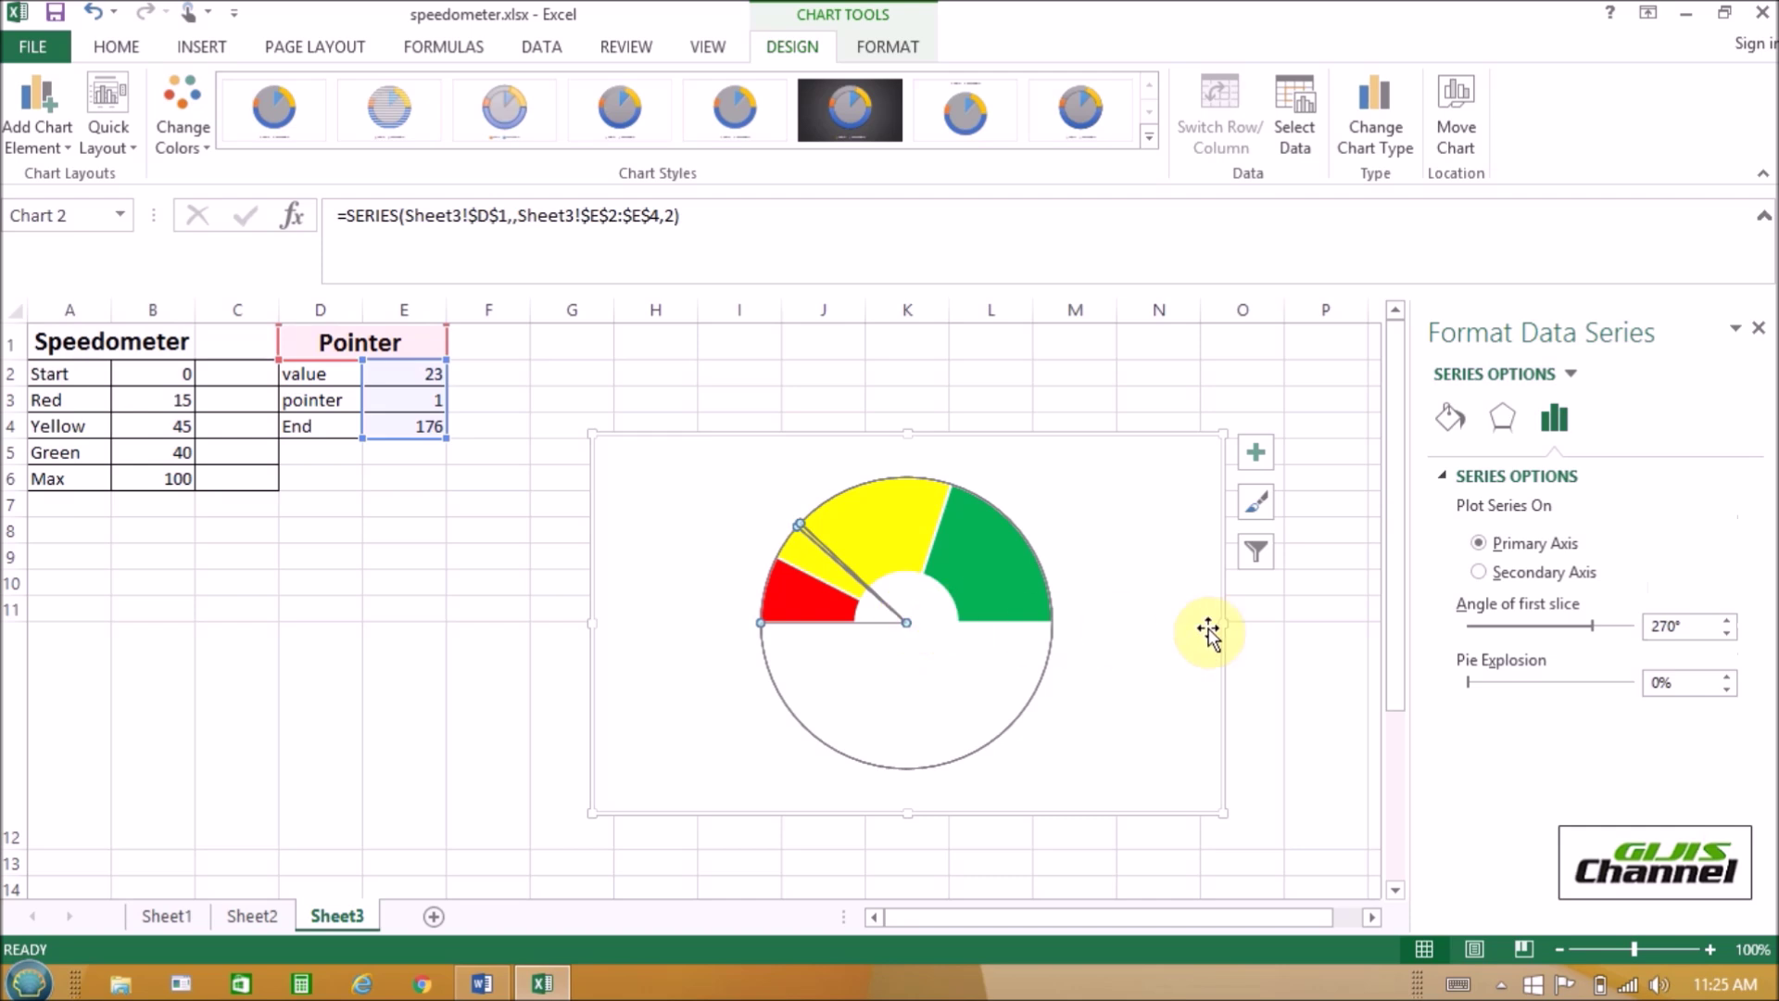
pyautogui.click(1479, 573)
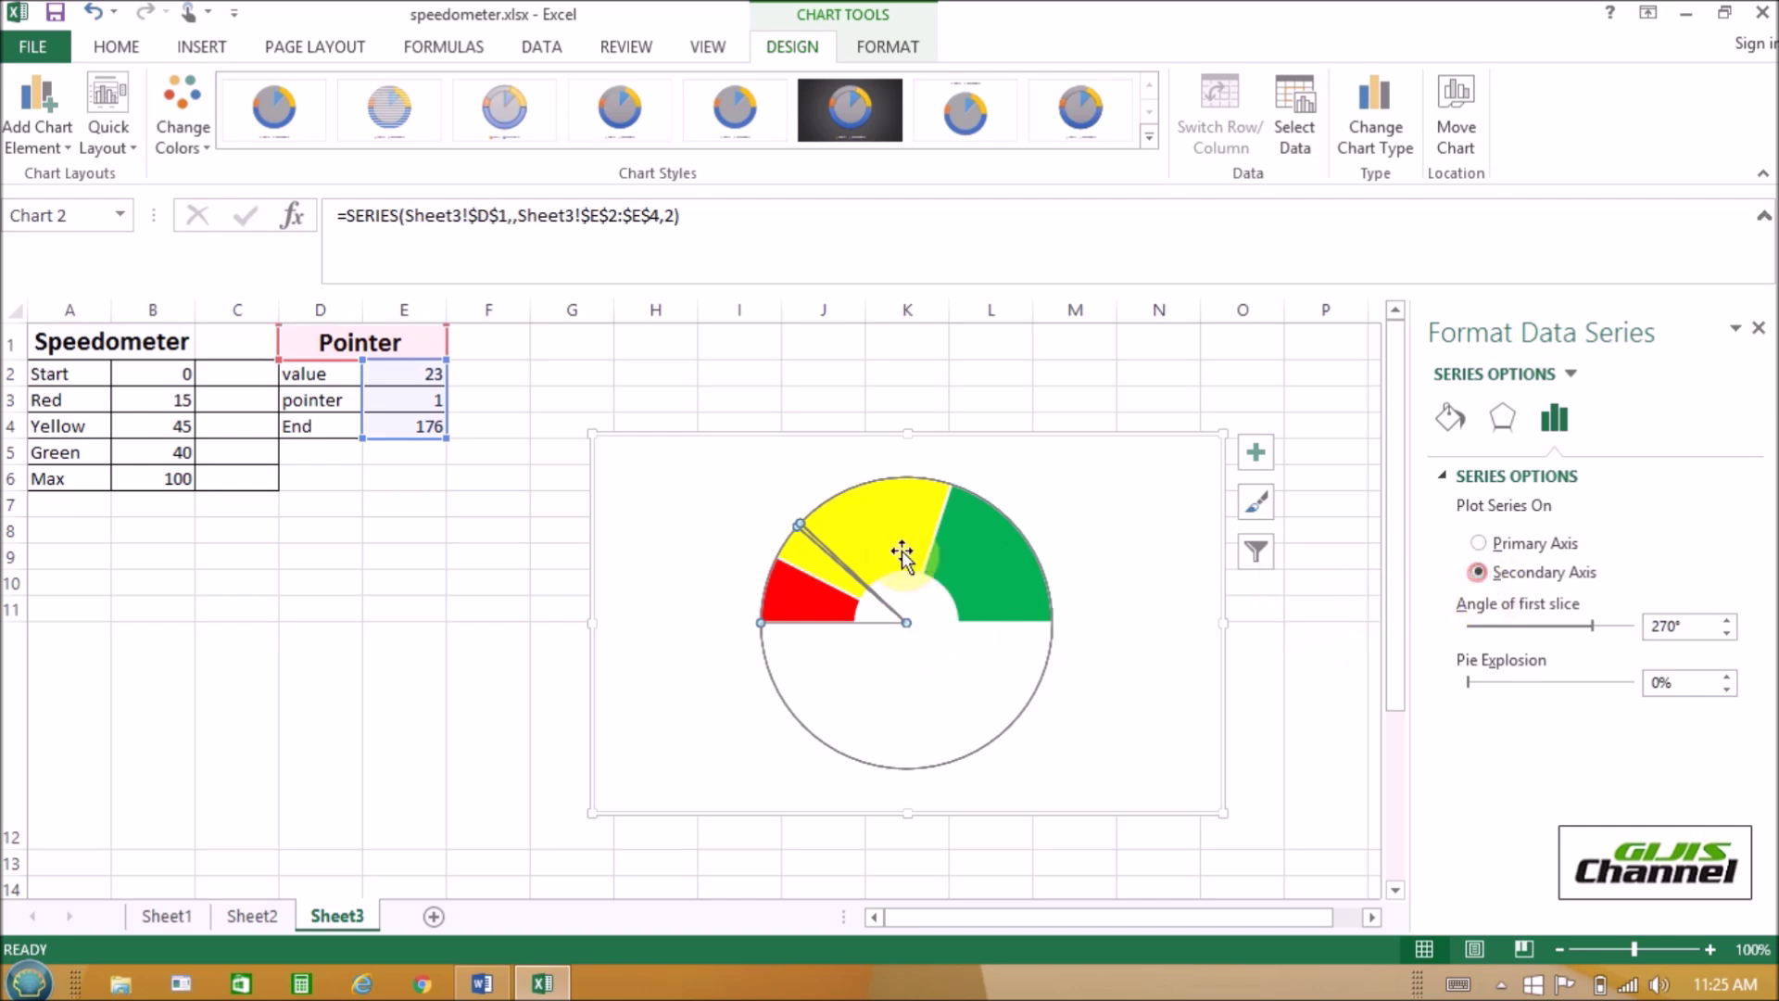
# - Add a data label to the thin pointer slice only
pyautogui.click(816, 539)
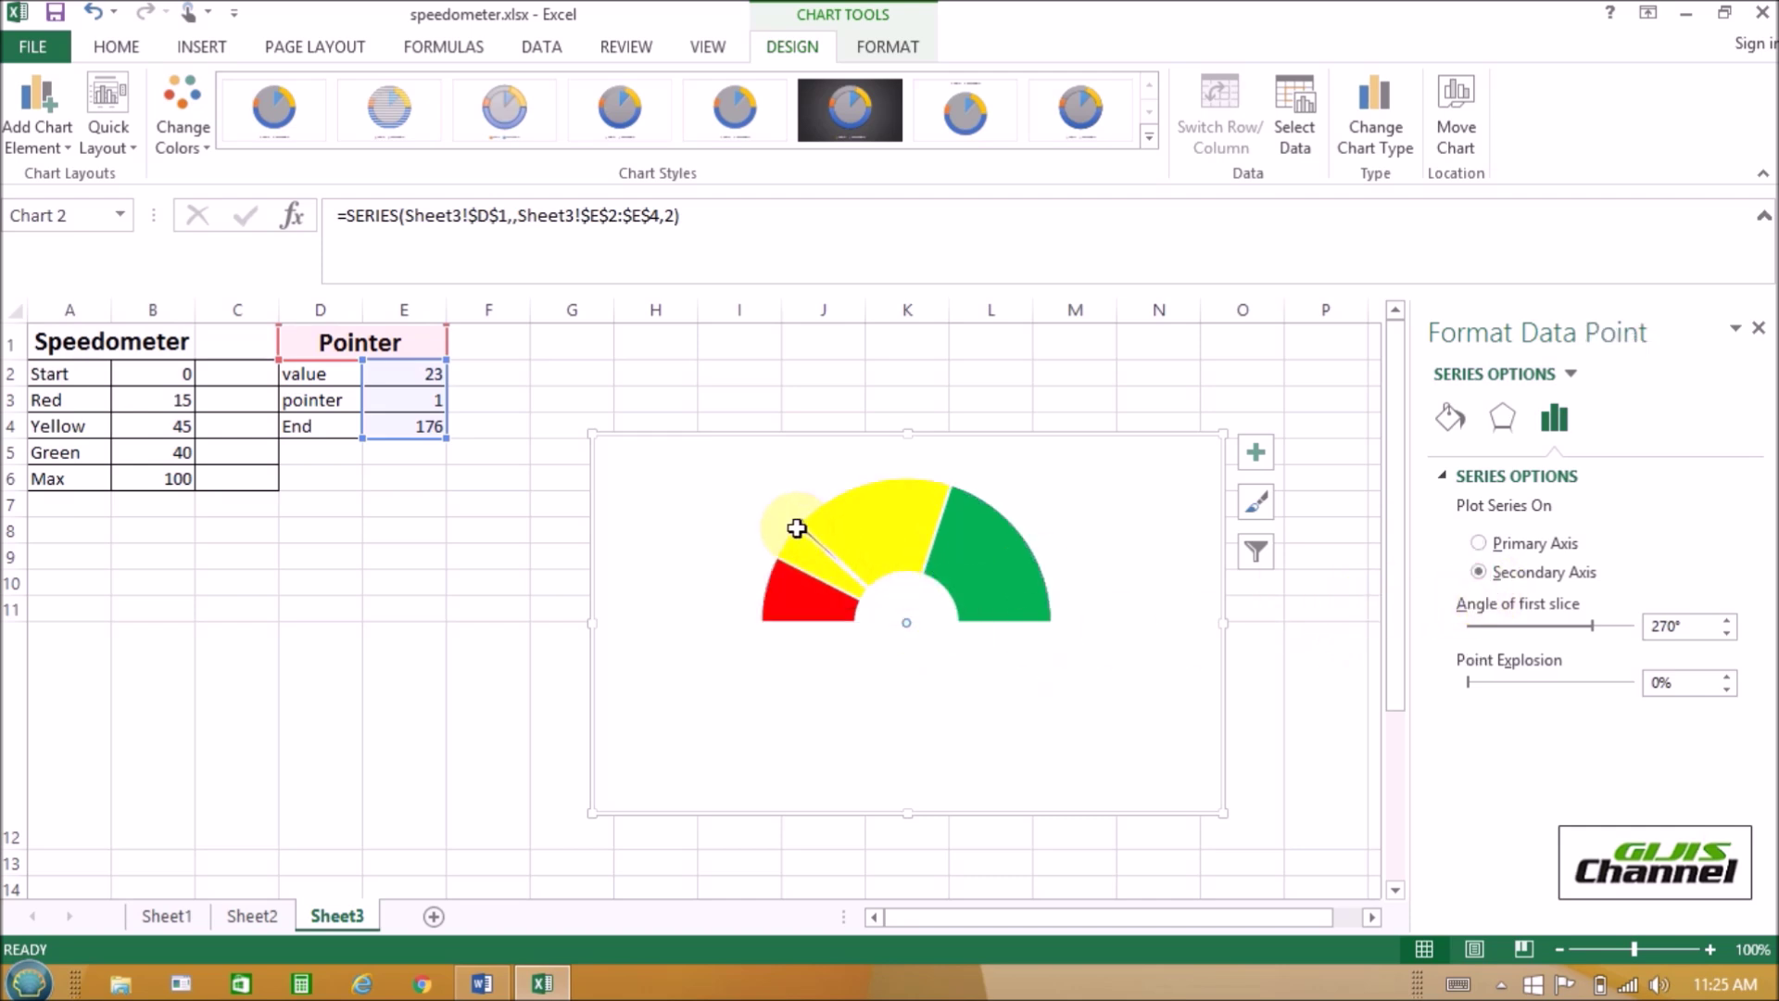
pyautogui.rightClick(798, 526)
pyautogui.moveTo(889, 707)
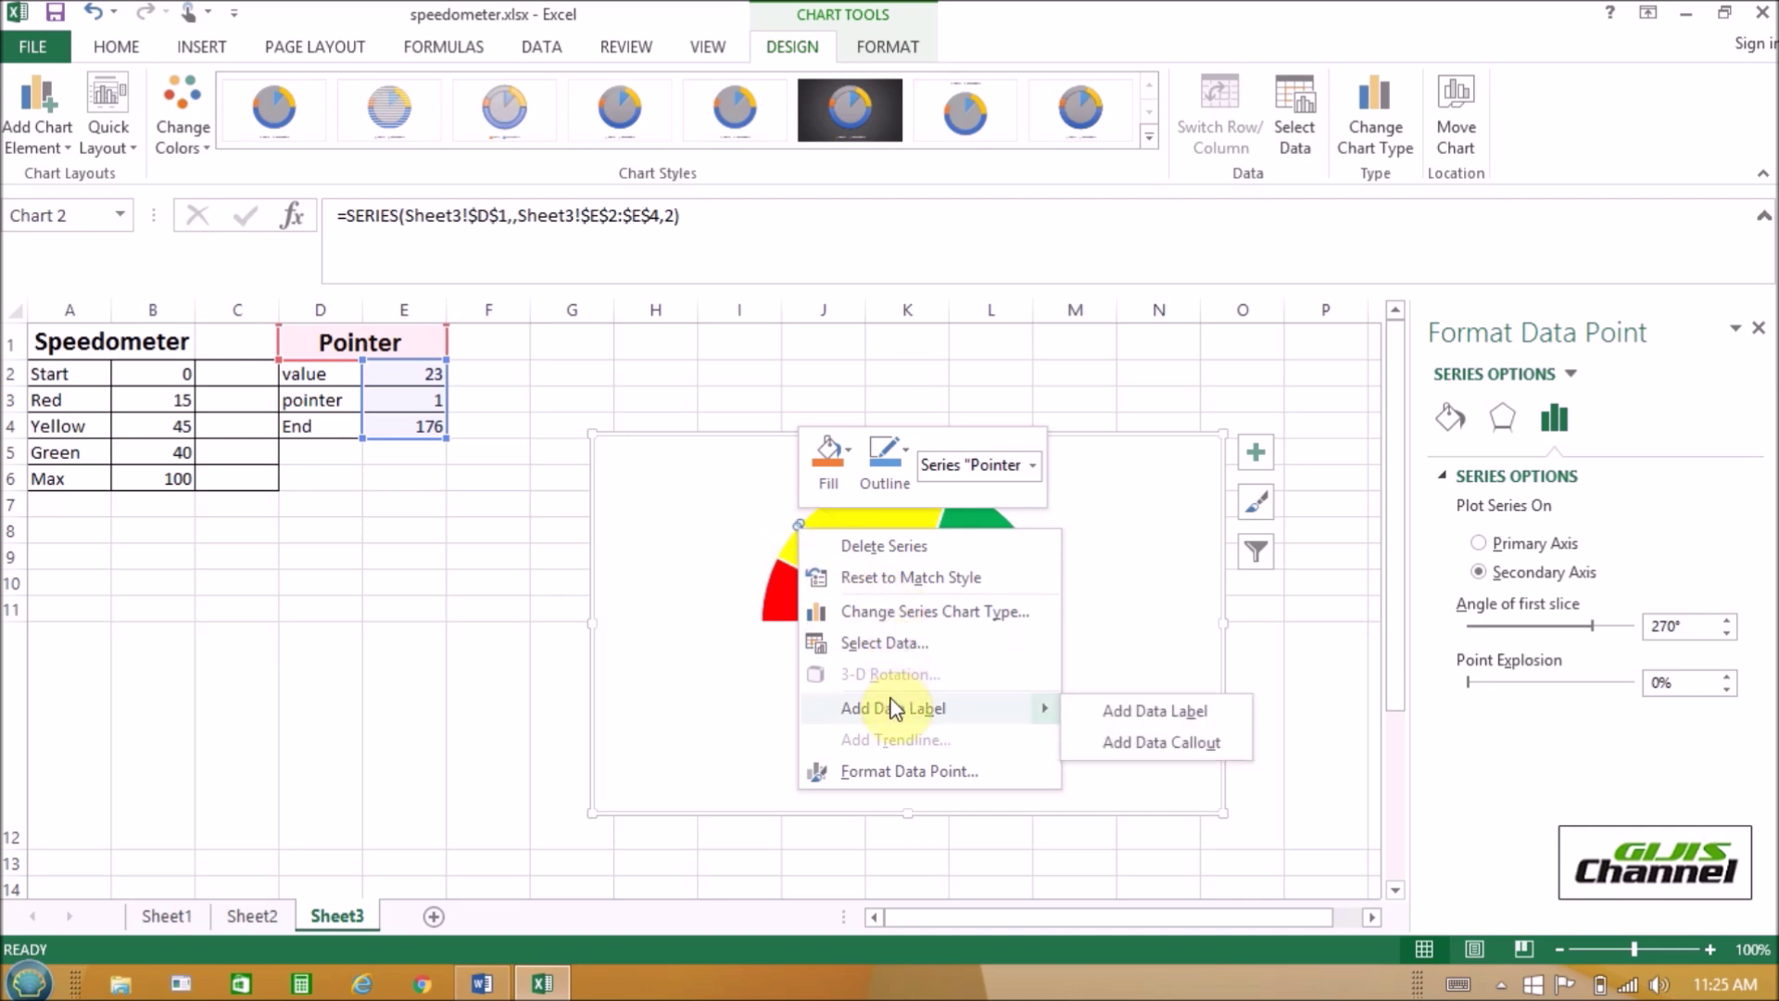
pyautogui.click(1123, 711)
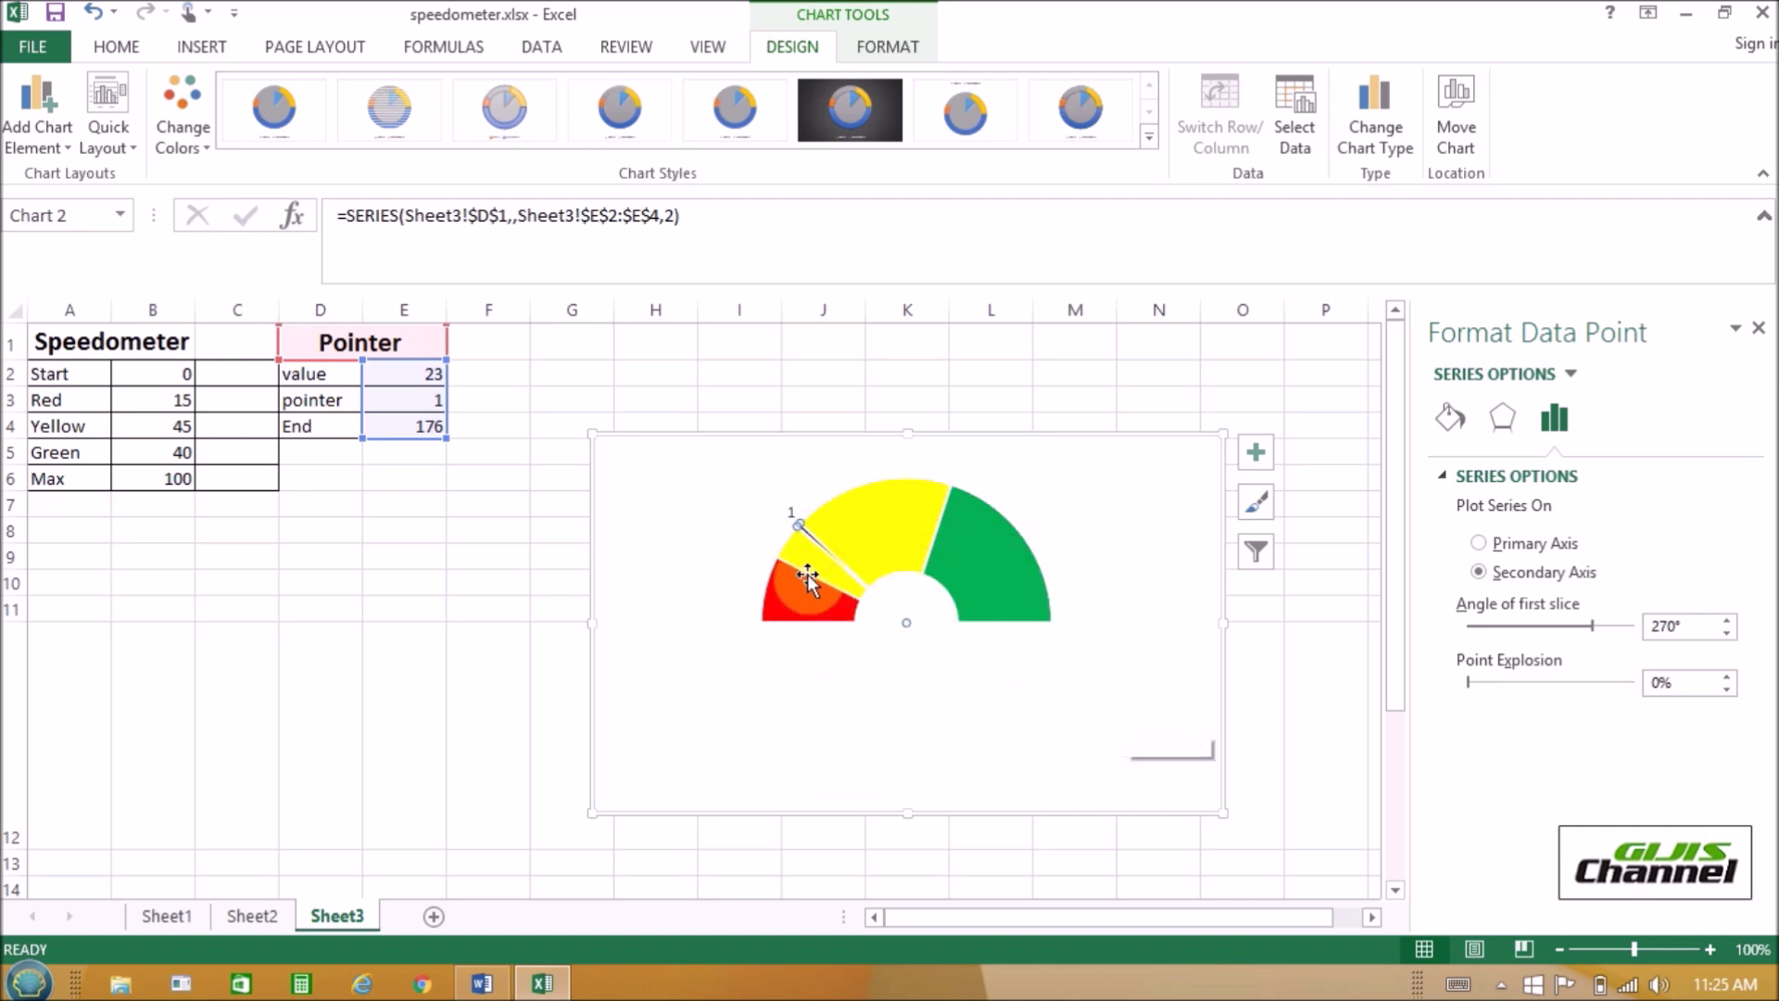
# - Link the pointer slice's data label to the Pointer value cell with the formula =Sheet3!$E$2
pyautogui.click(788, 512)
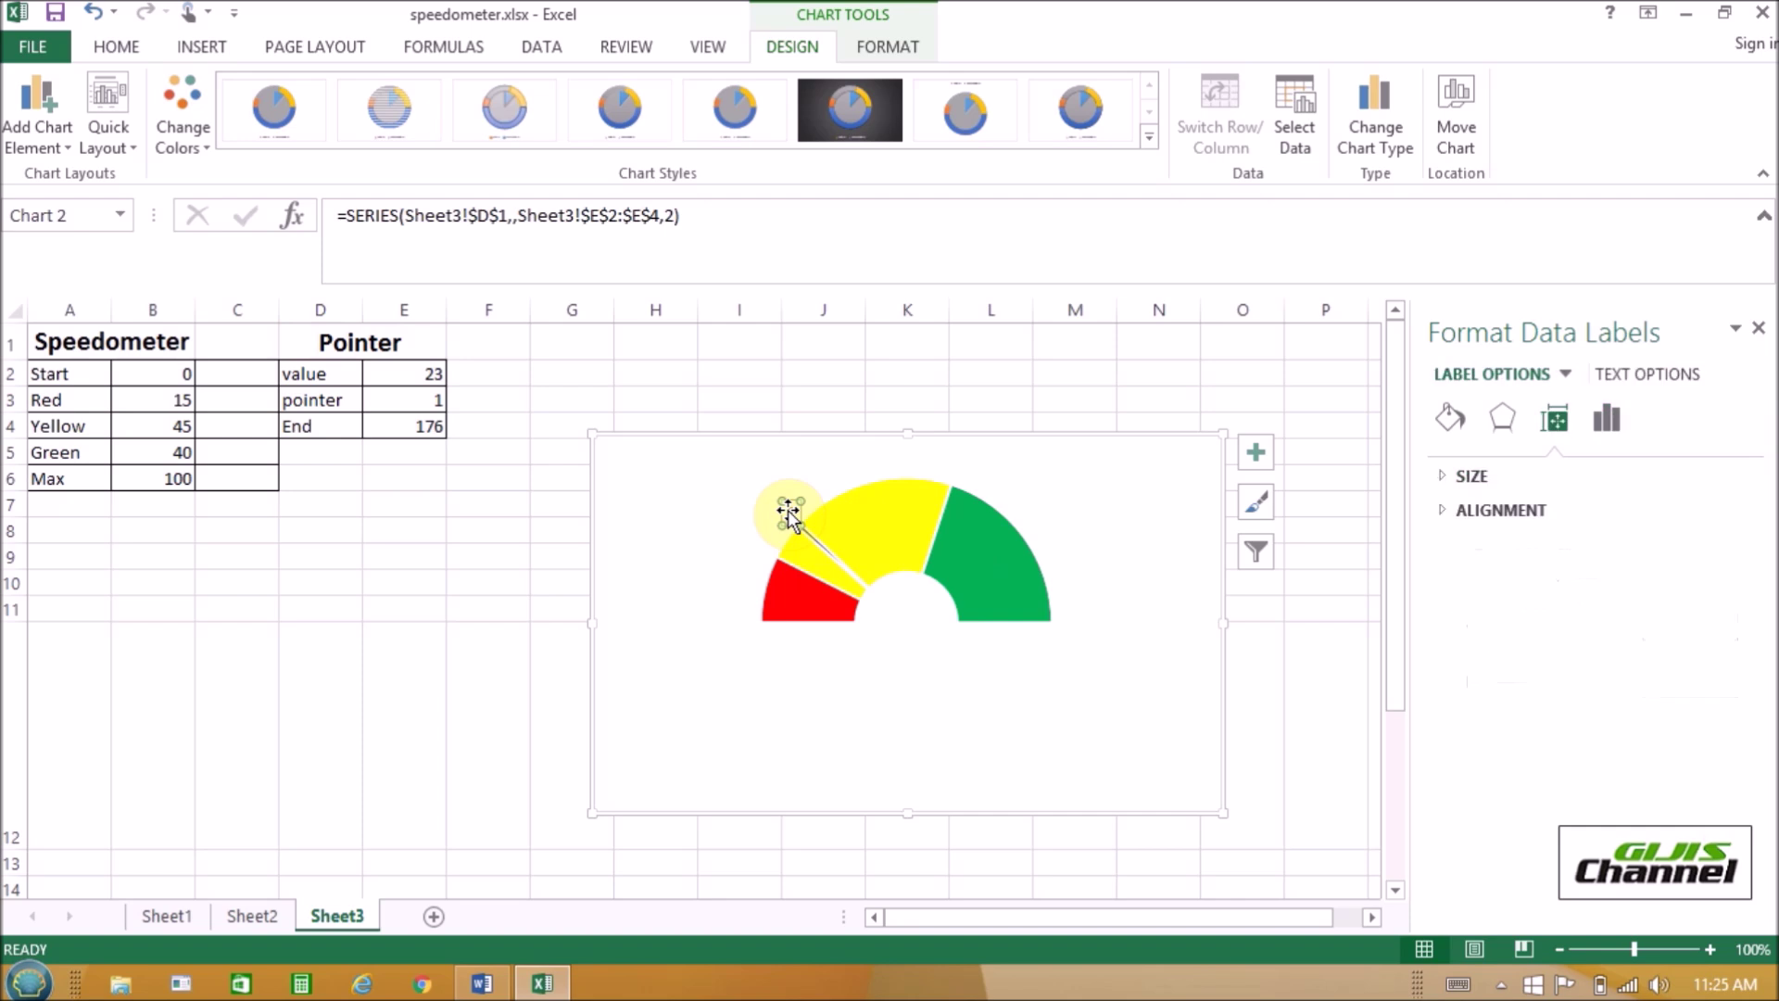
pyautogui.click(791, 511)
pyautogui.click(792, 511)
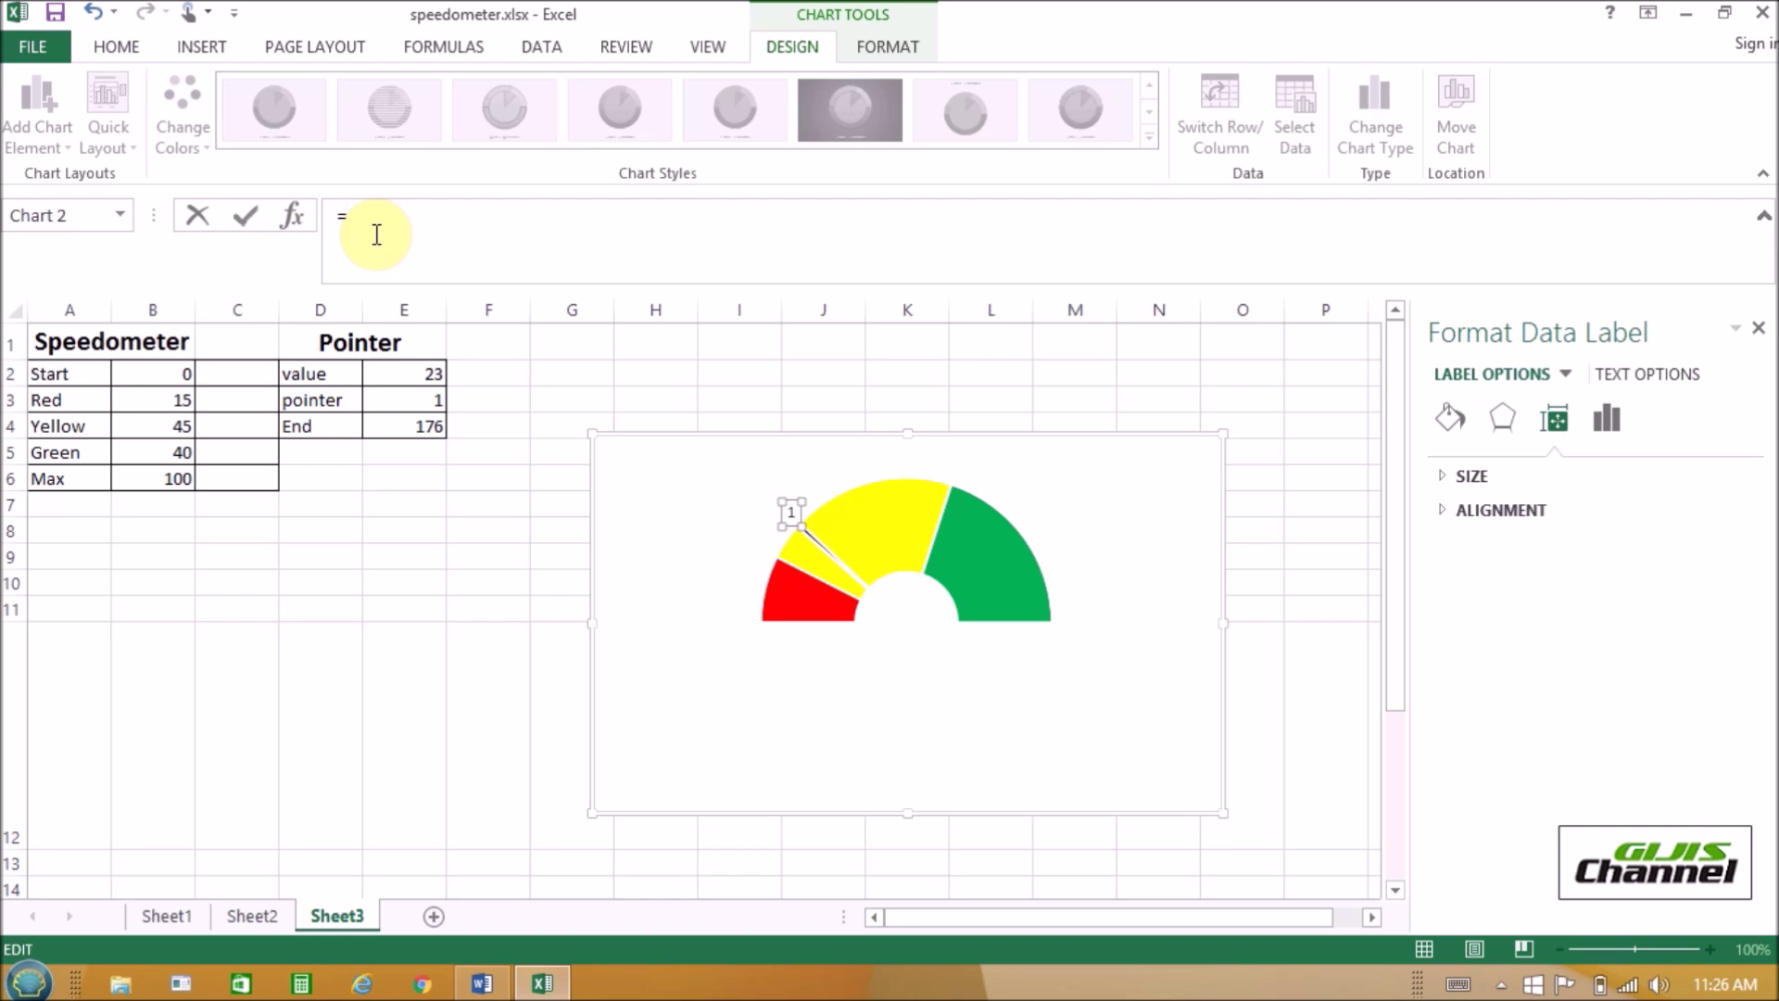
pyautogui.click(376, 235)
pyautogui.write('=')
pyautogui.click(414, 374)
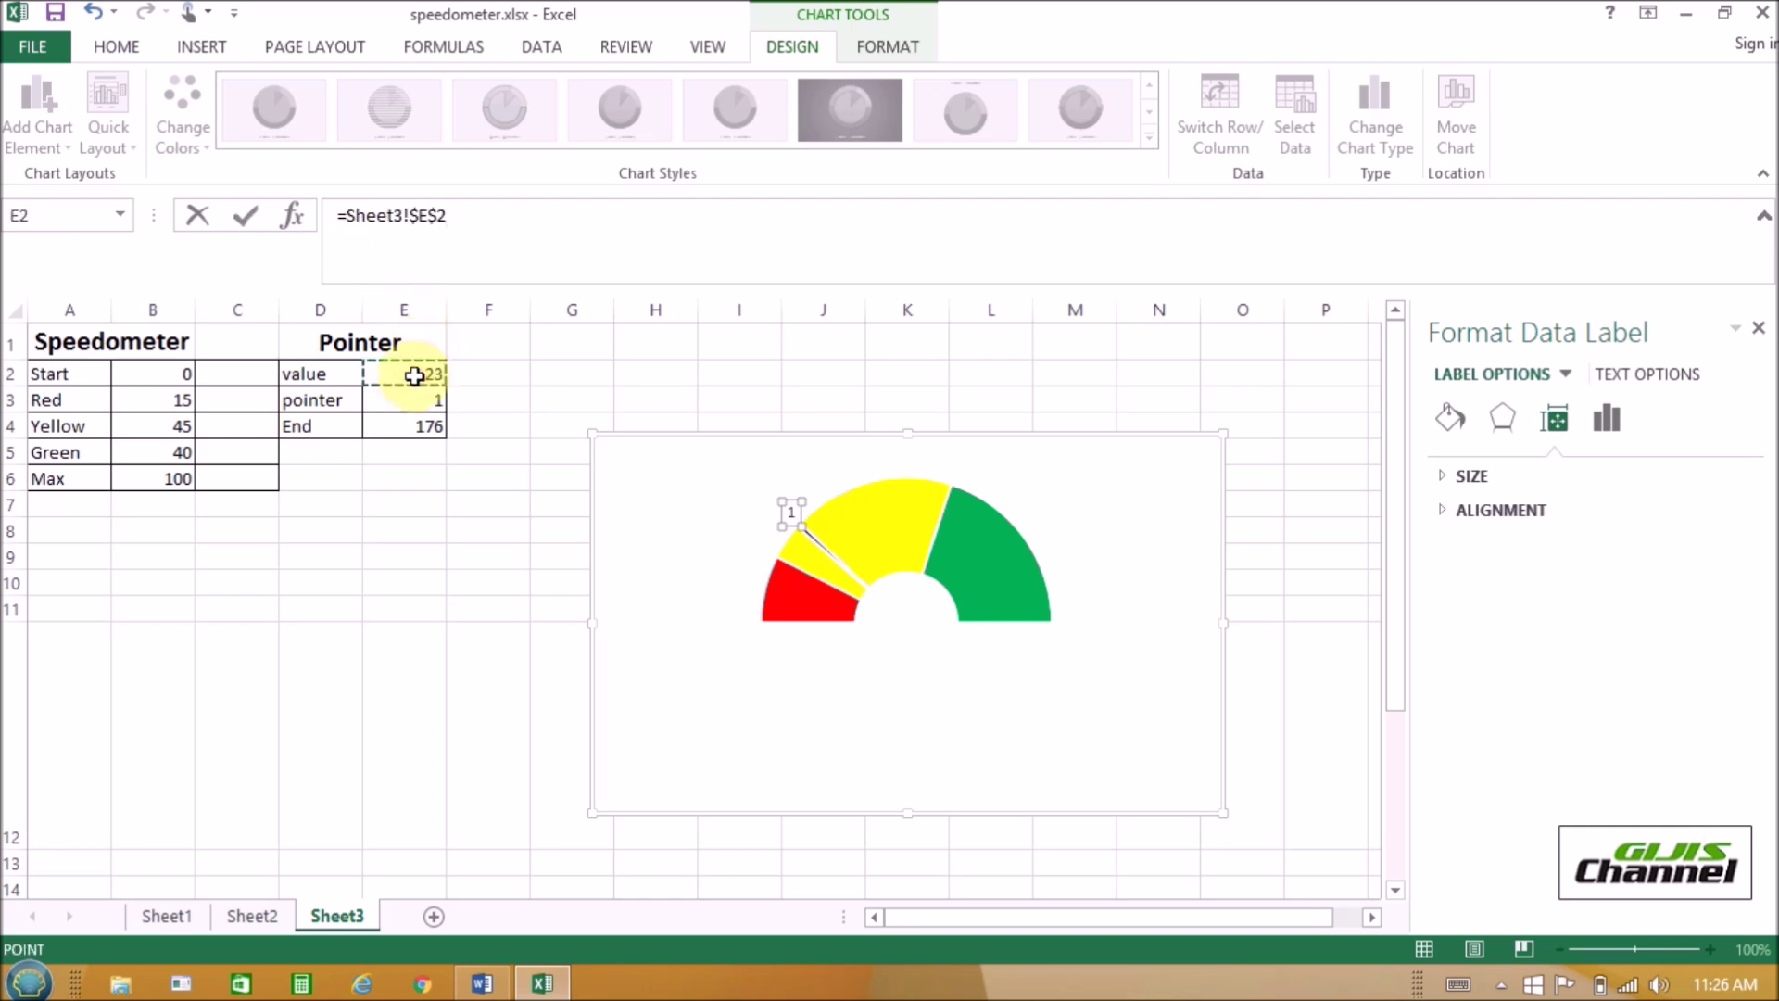
pyautogui.press('Return')
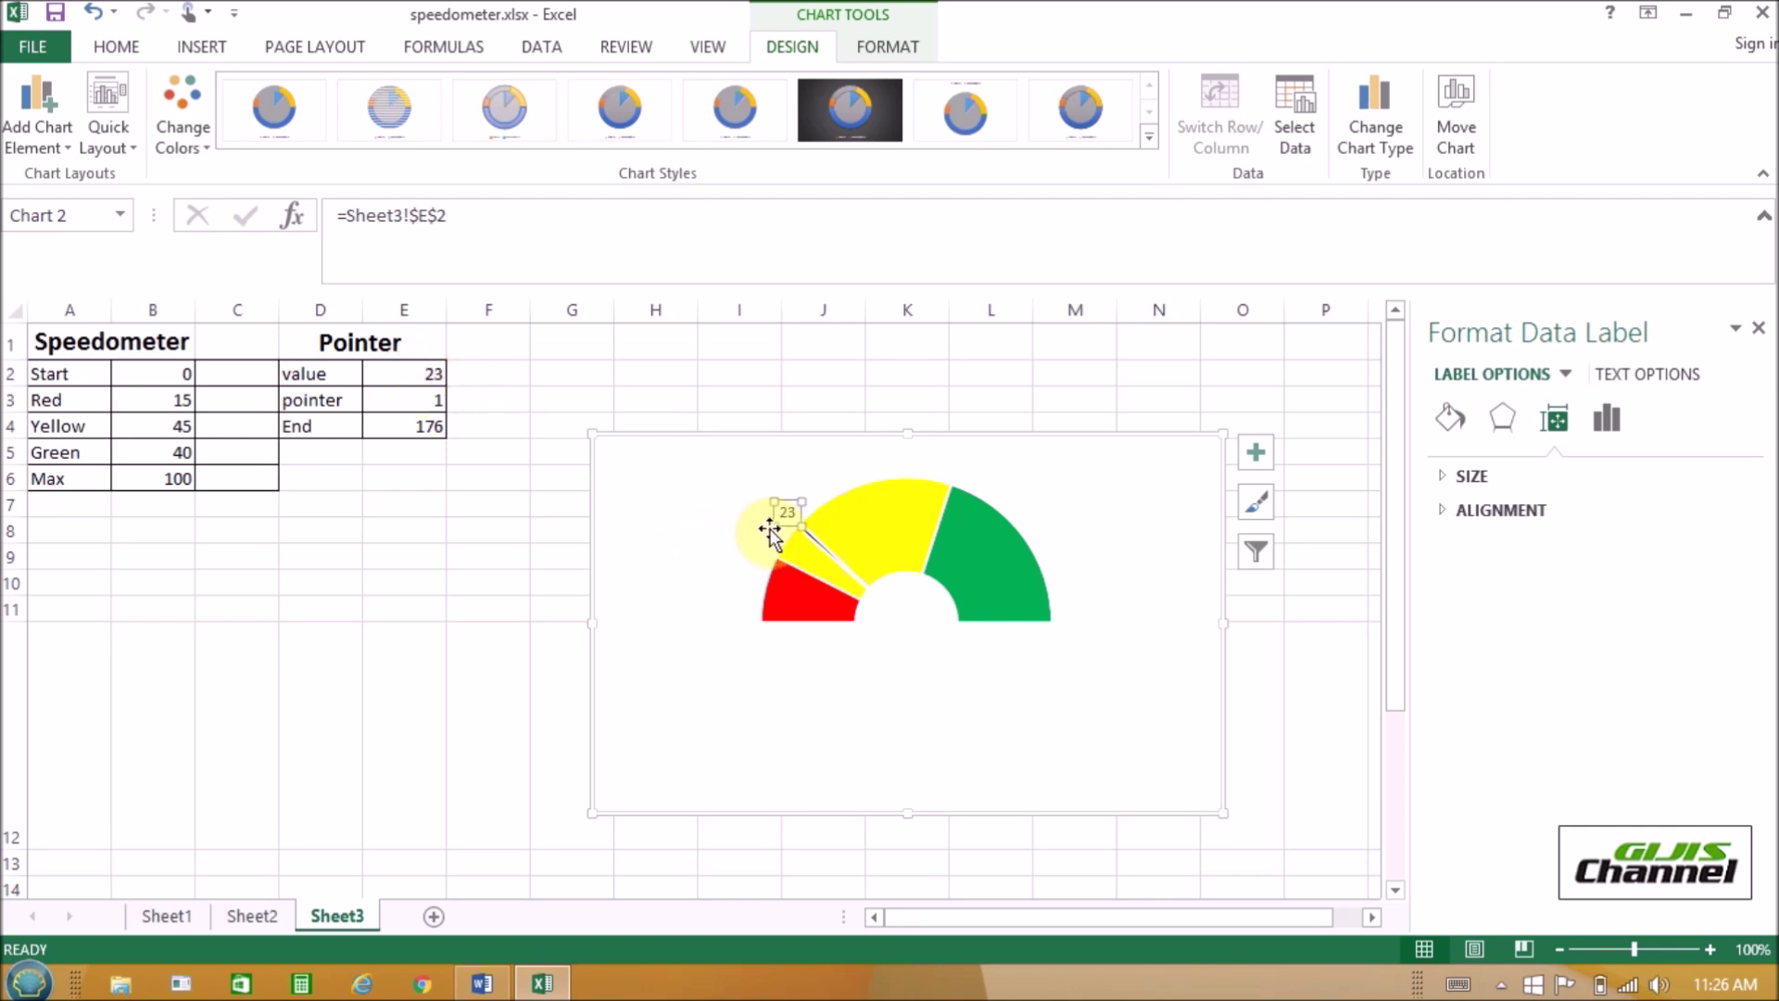
pyautogui.click(931, 637)
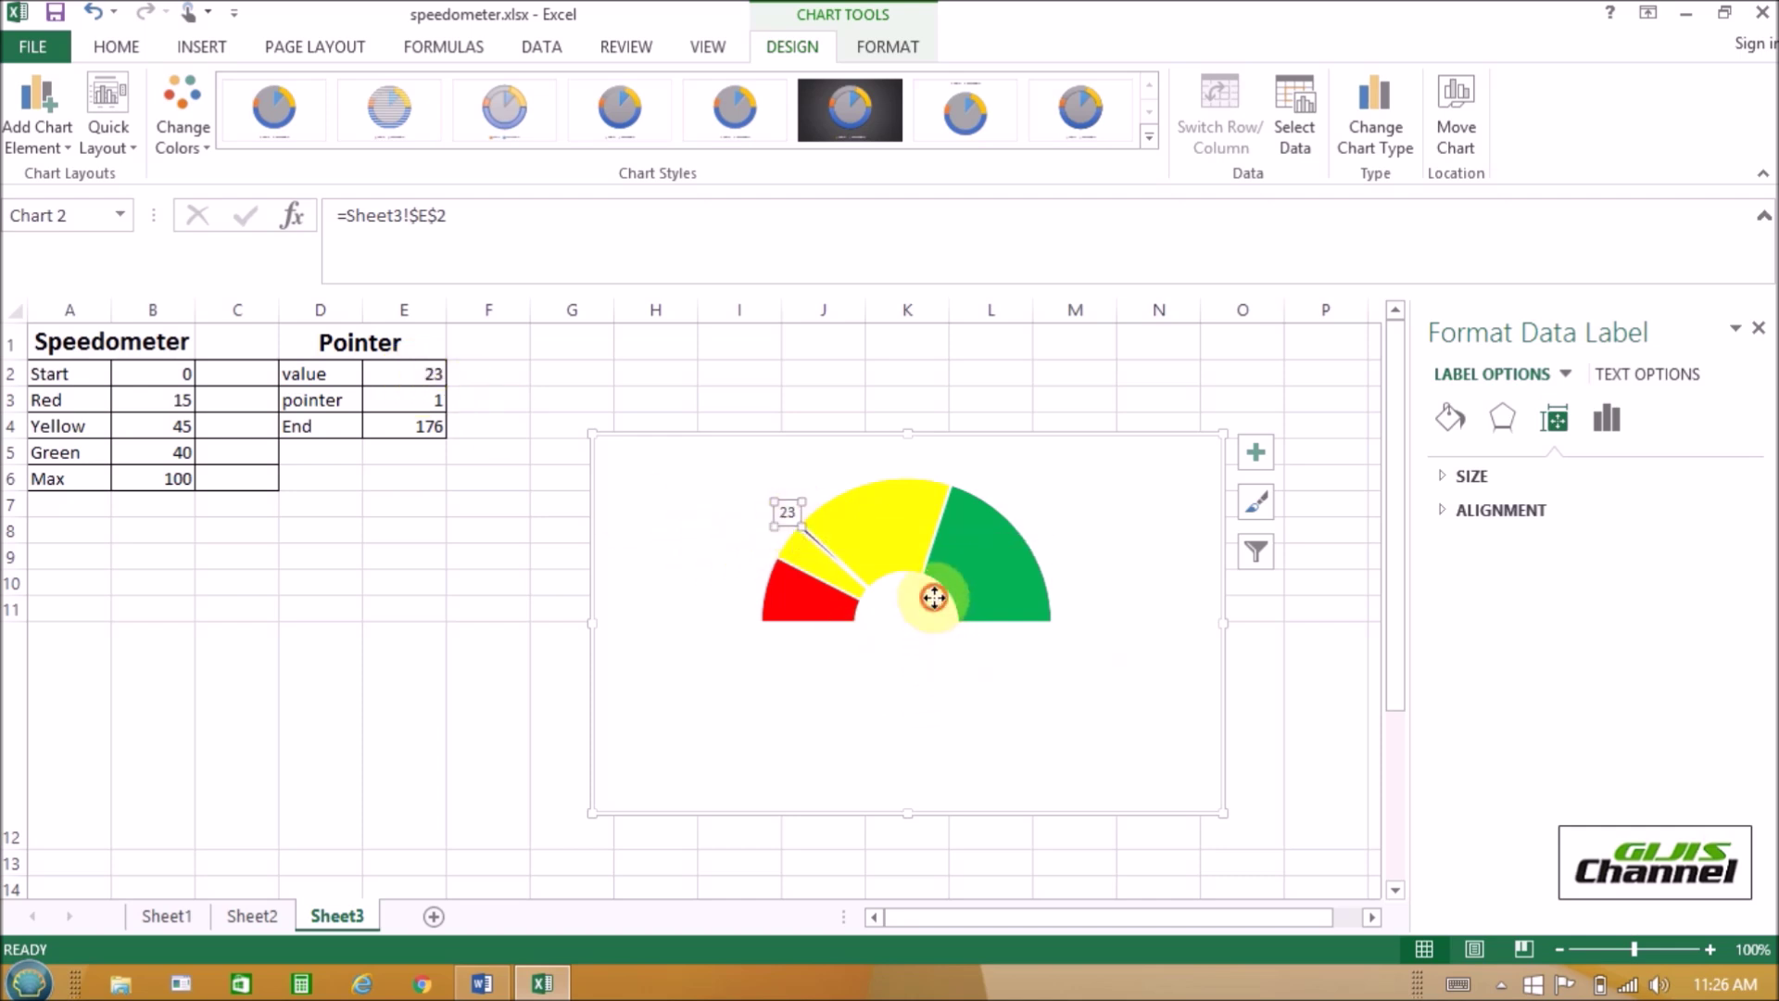
# - Enlarge the speedometer chart by extending its lower edge into row 13, its left edge to column F and its upper edge to row 2
pyautogui.click(939, 545)
pyautogui.click(939, 545)
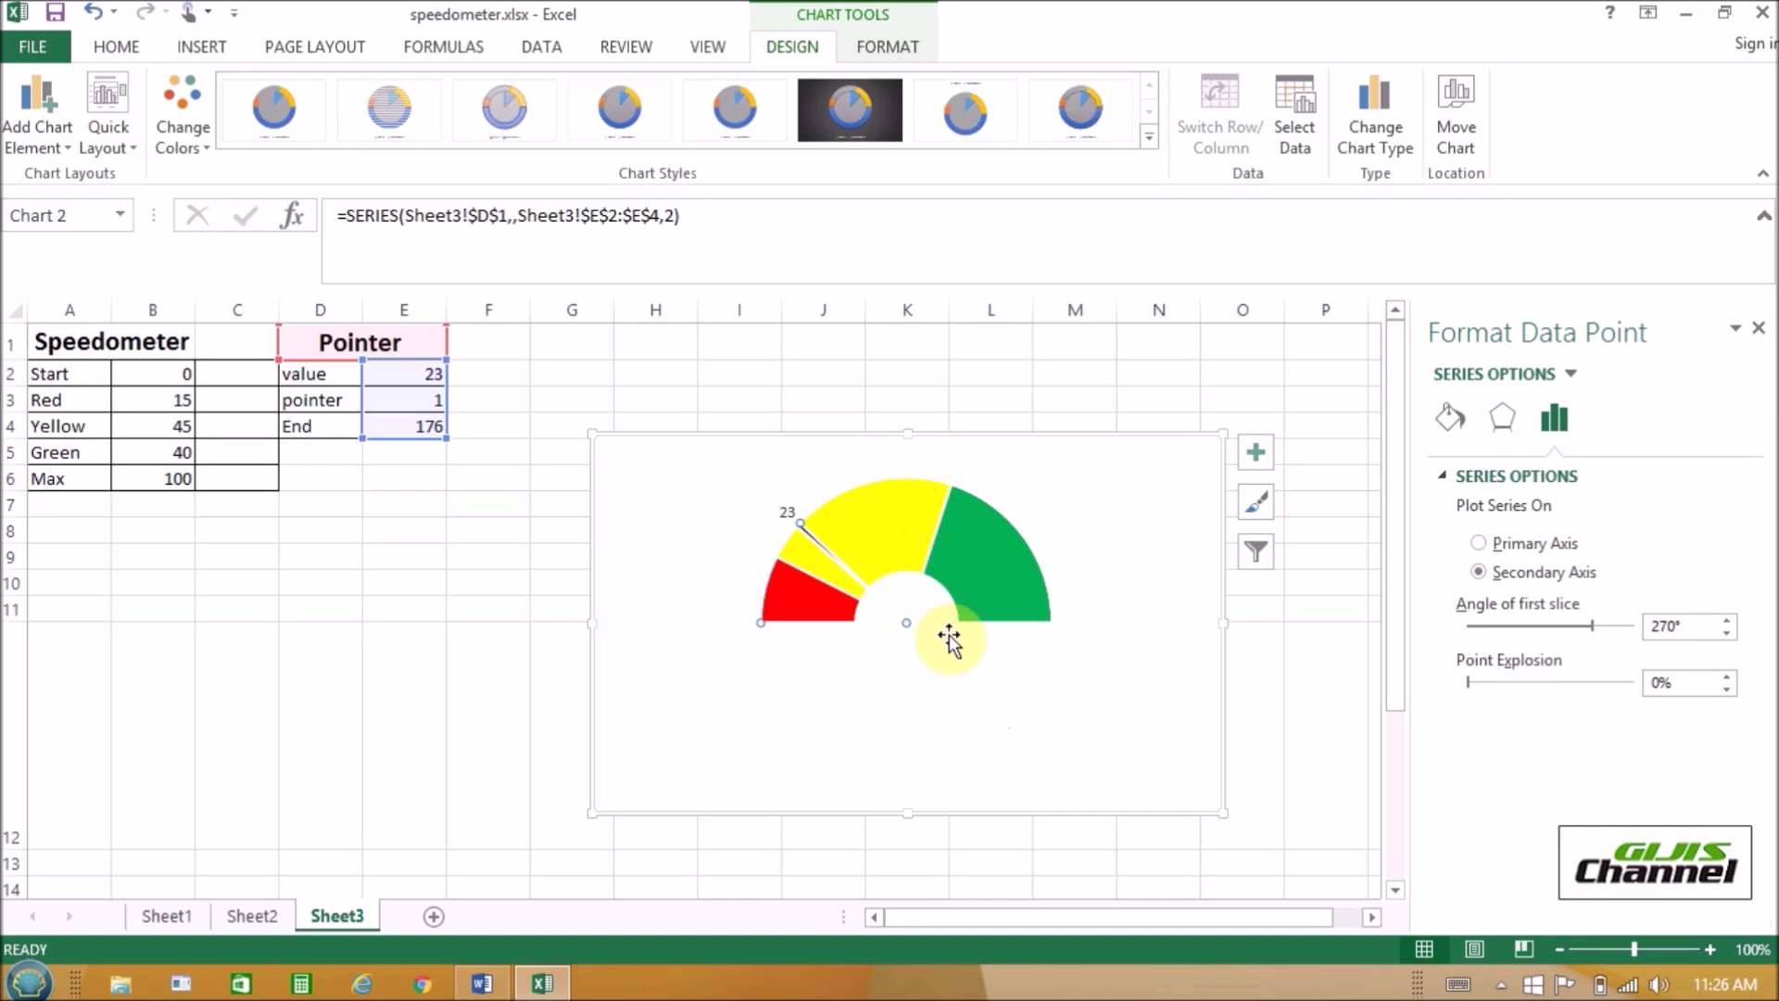
pyautogui.moveTo(906, 823); pyautogui.dragTo(905, 866)
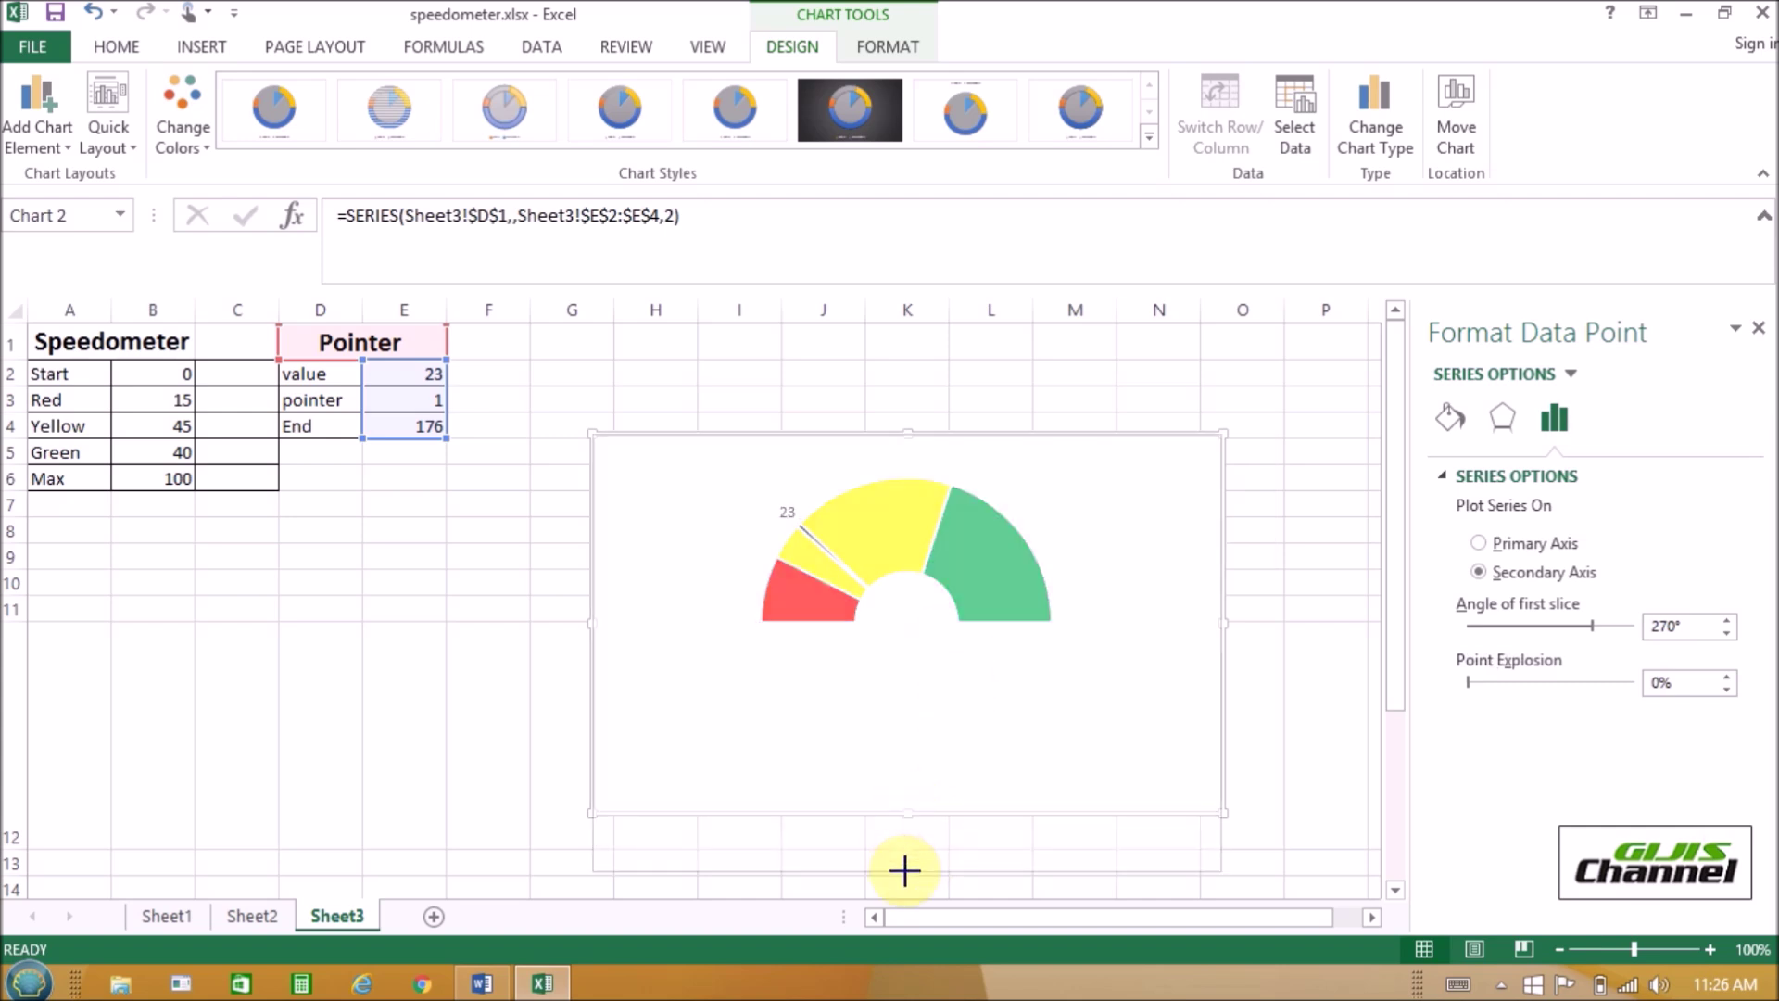
pyautogui.moveTo(592, 652); pyautogui.dragTo(465, 620)
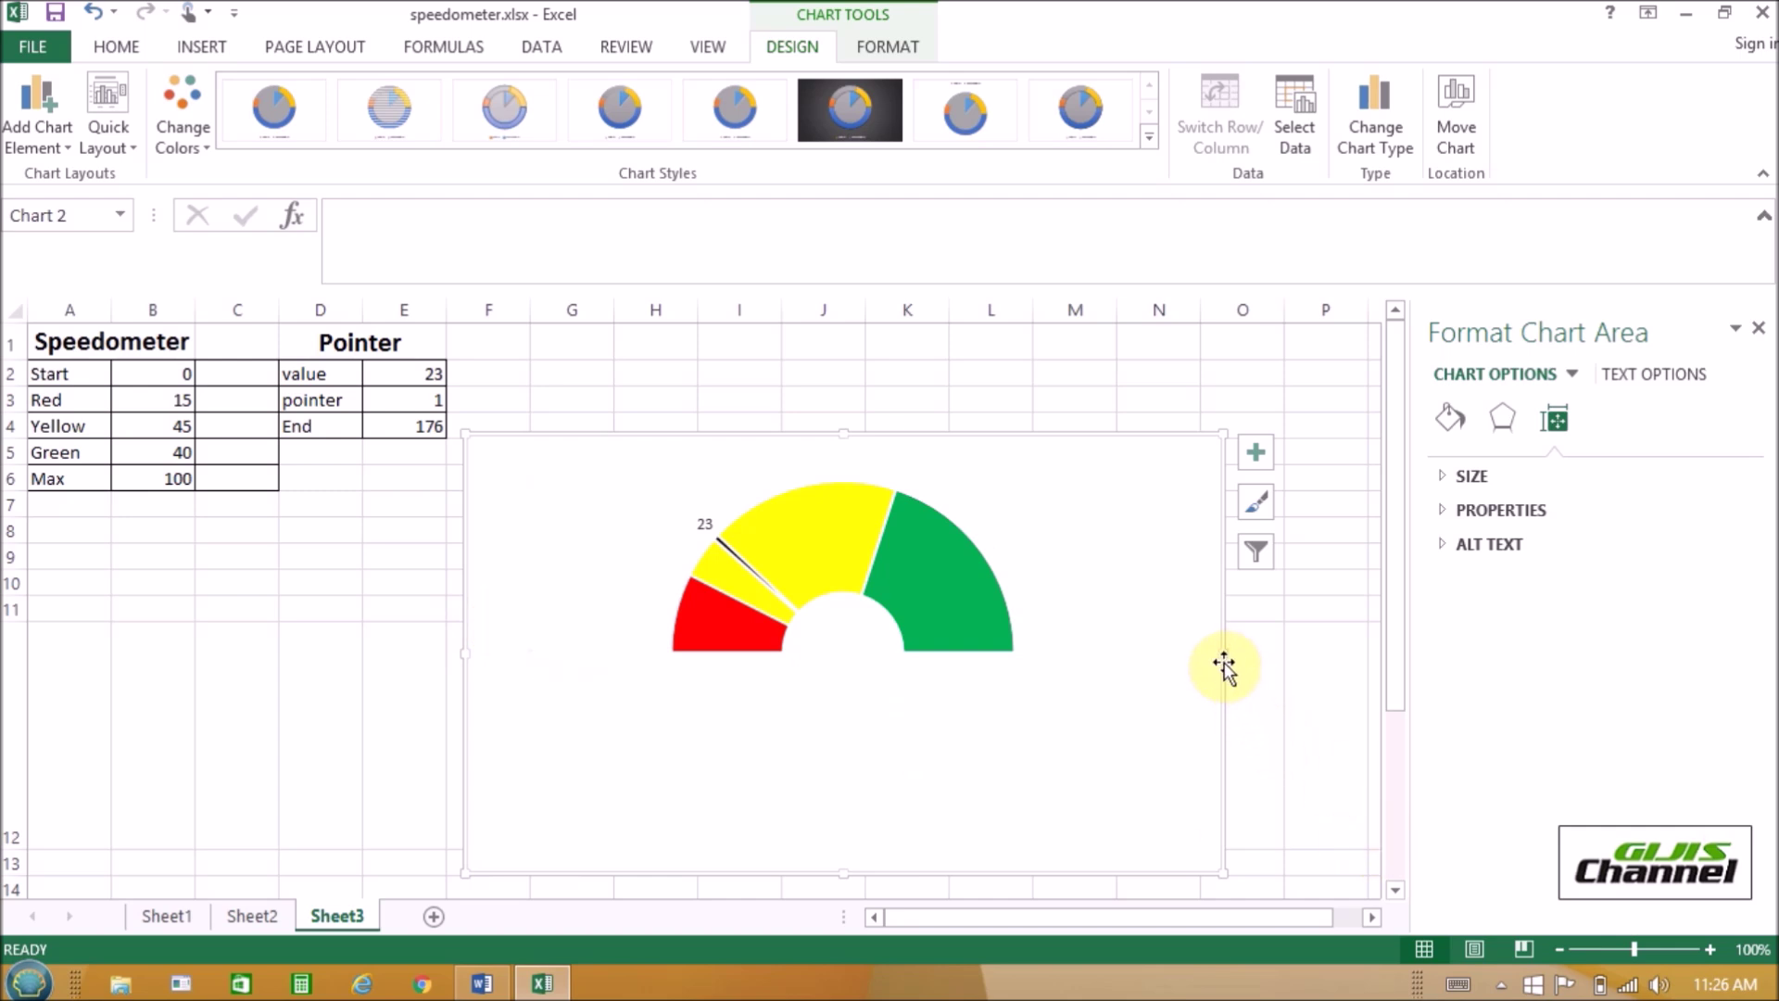
pyautogui.moveTo(844, 431); pyautogui.dragTo(849, 360)
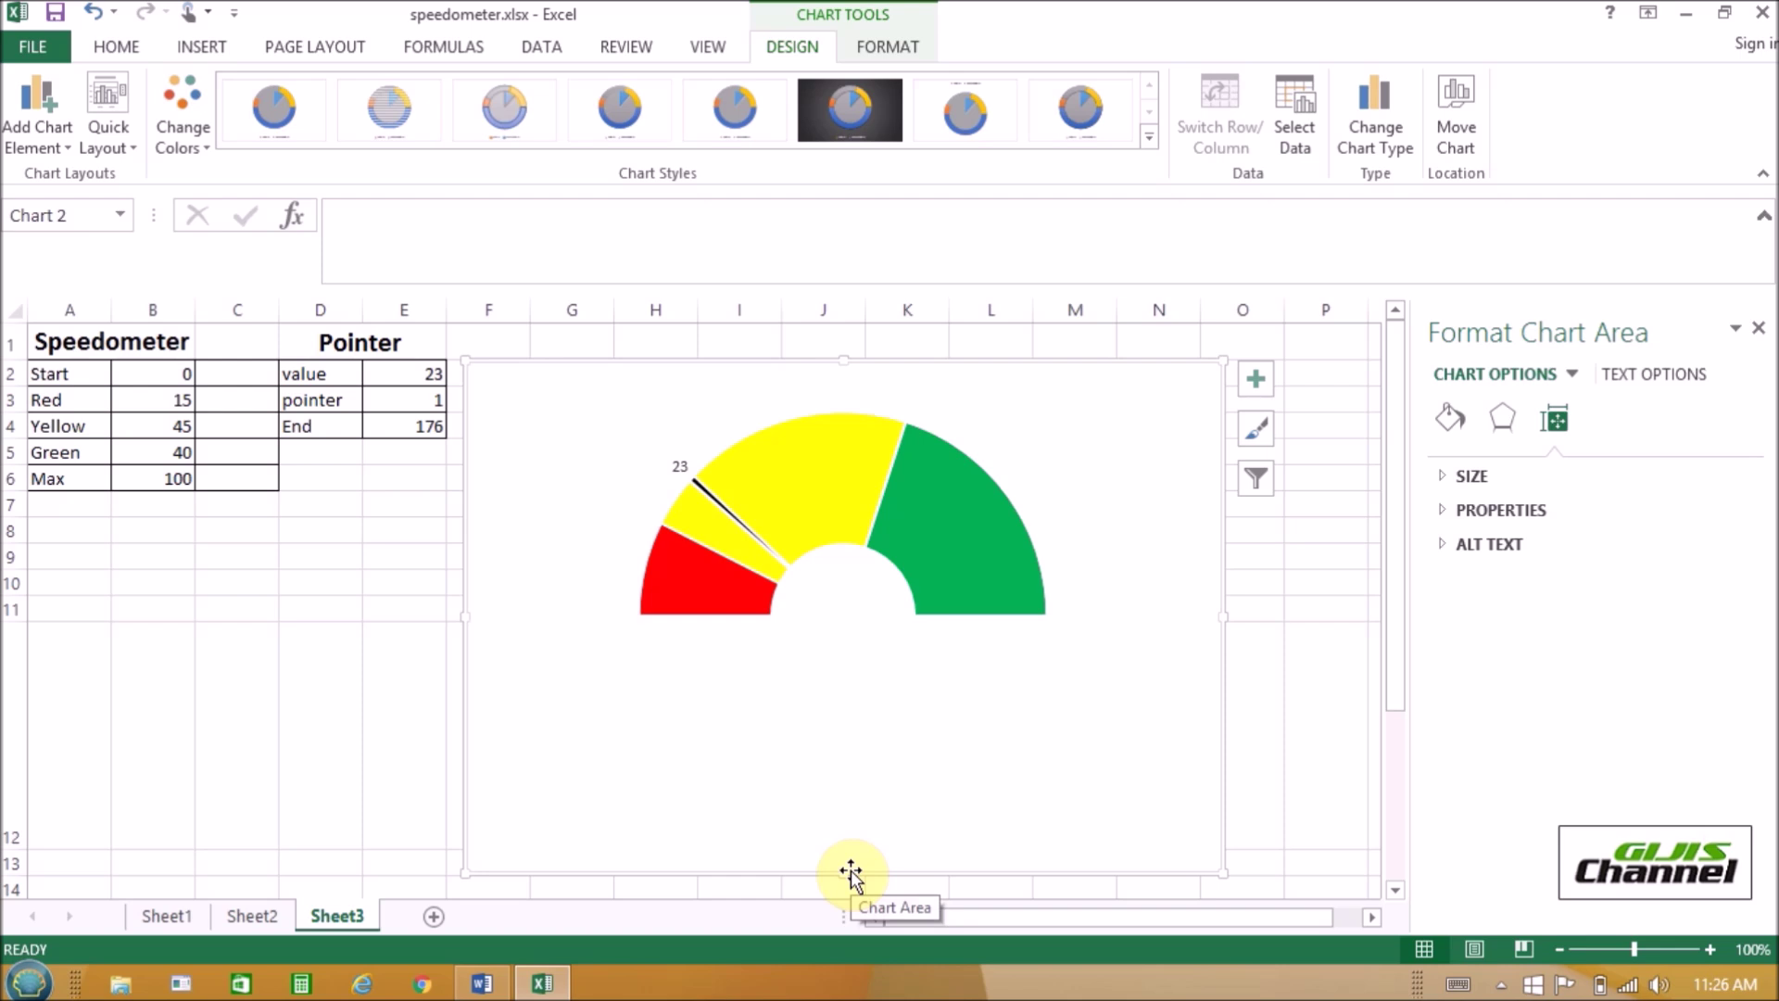
# - Set the Pointer value in cell E2 to 25 to move the gauge needle and its label
pyautogui.click(421, 375)
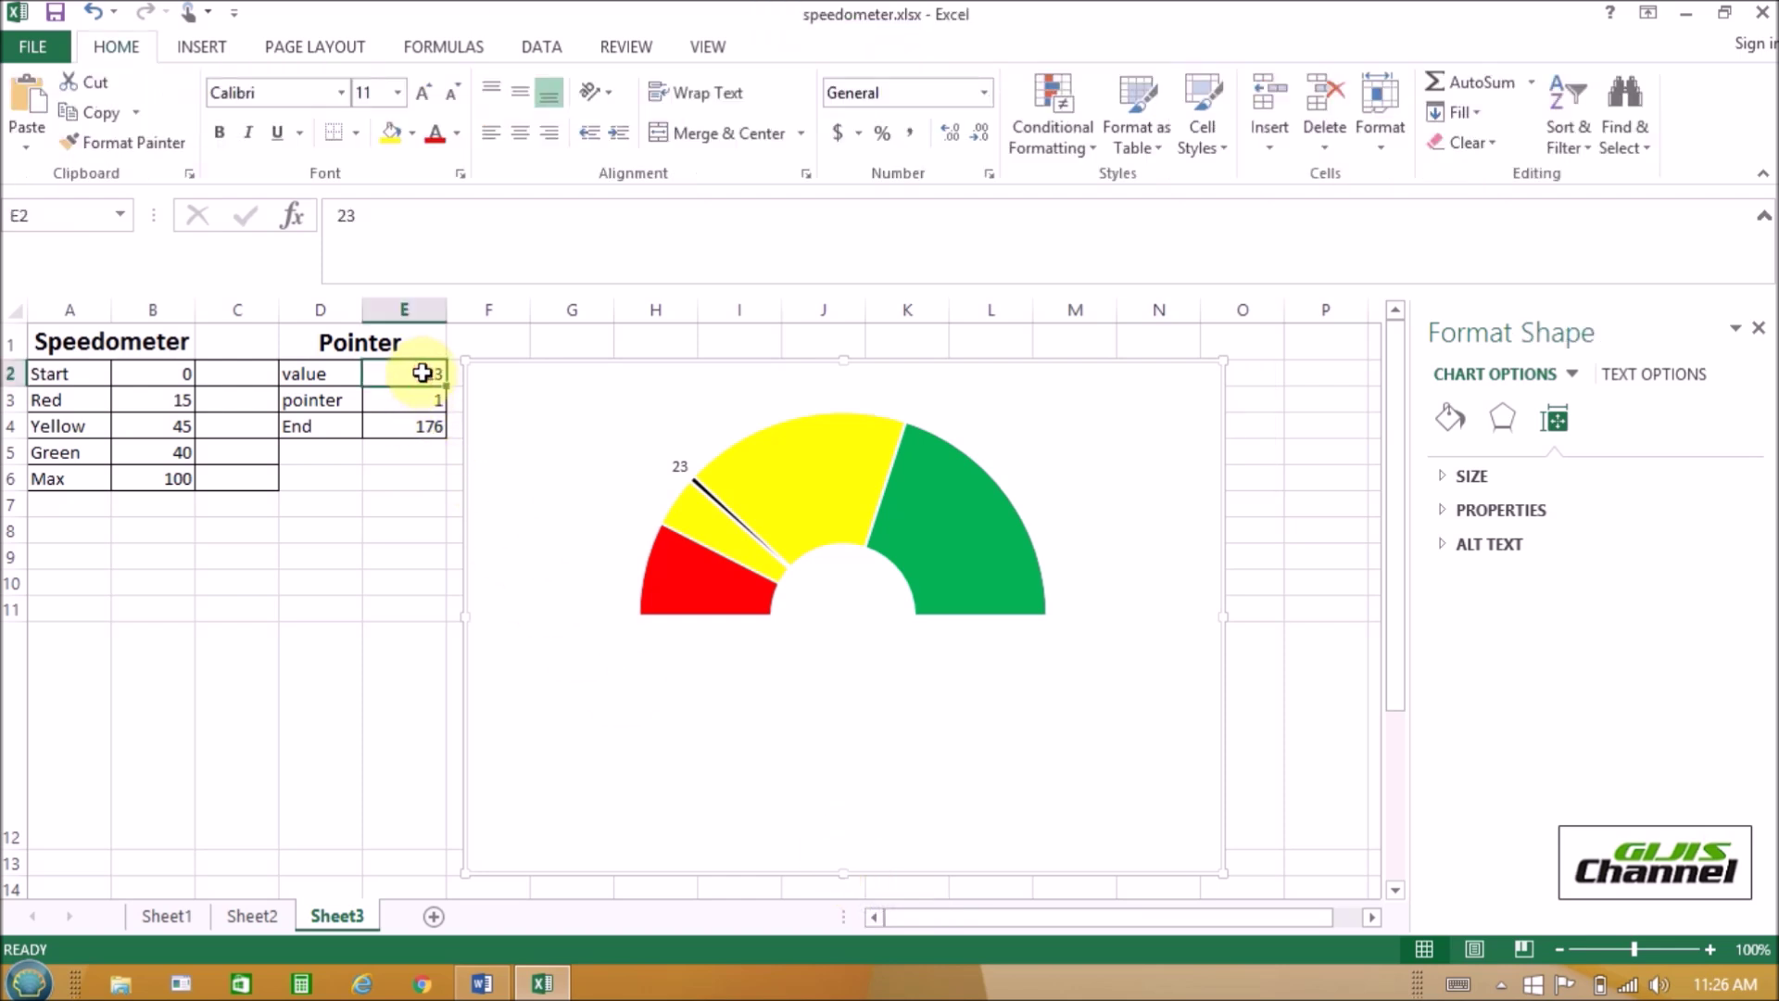
pyautogui.write('25')
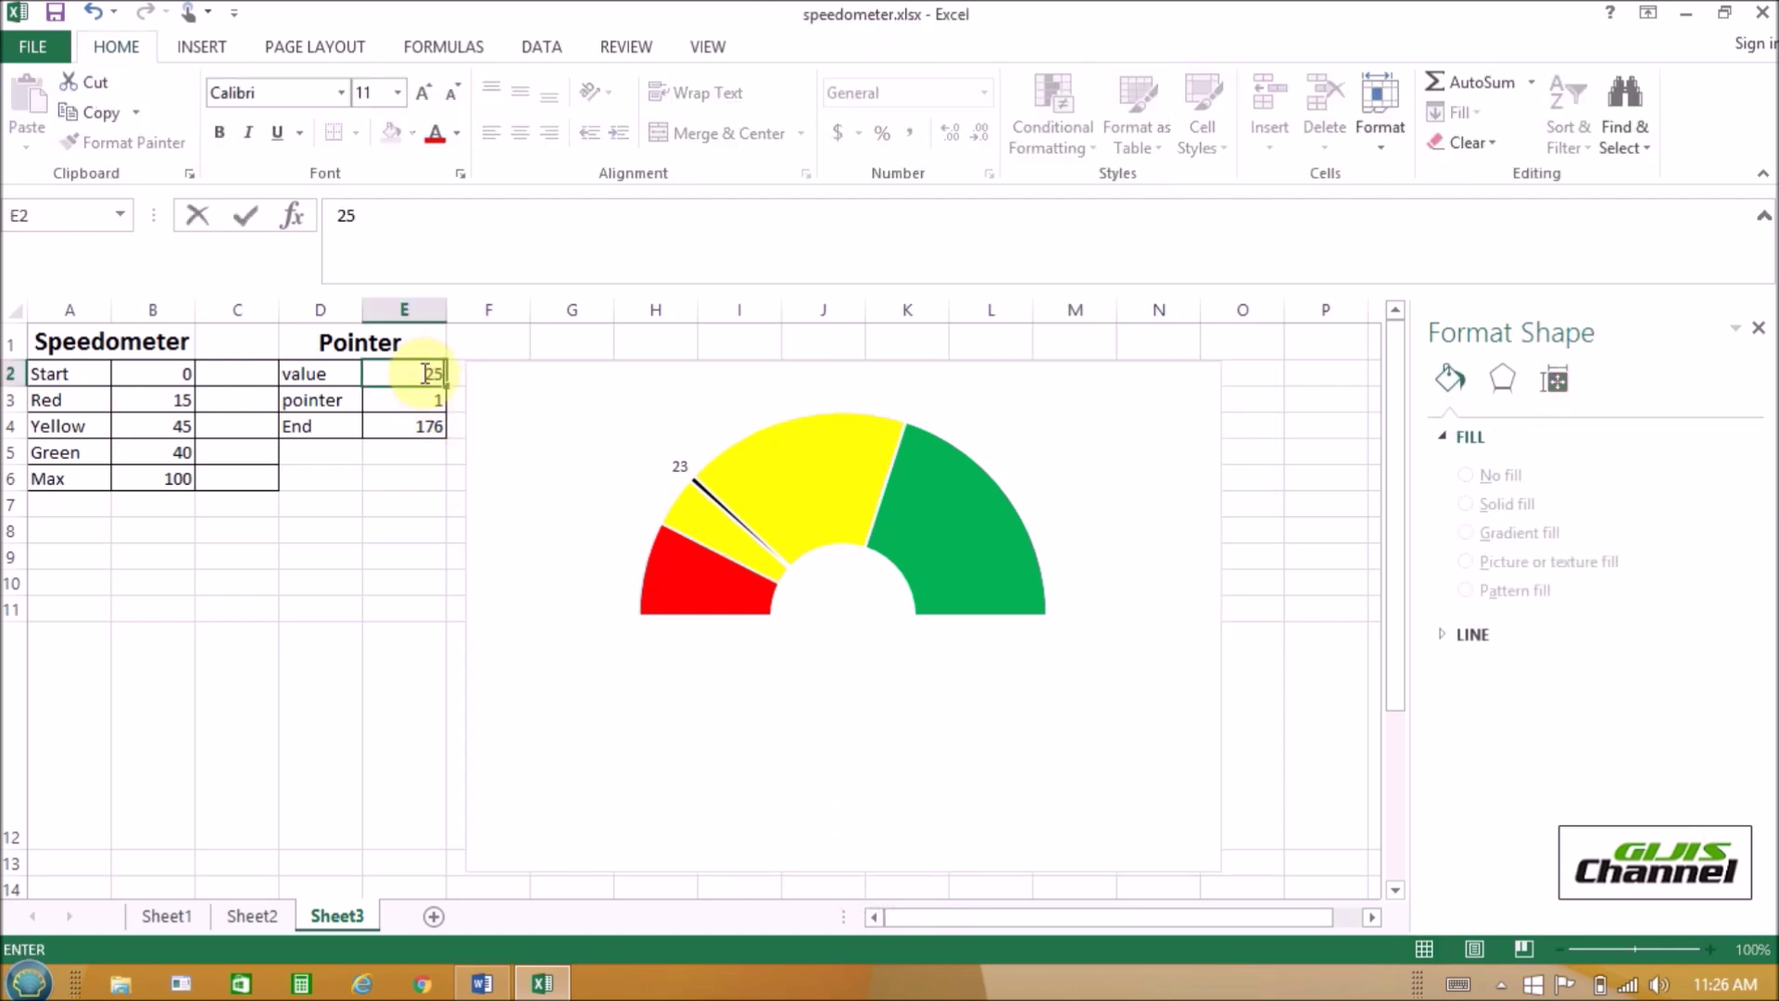
pyautogui.press('Return')
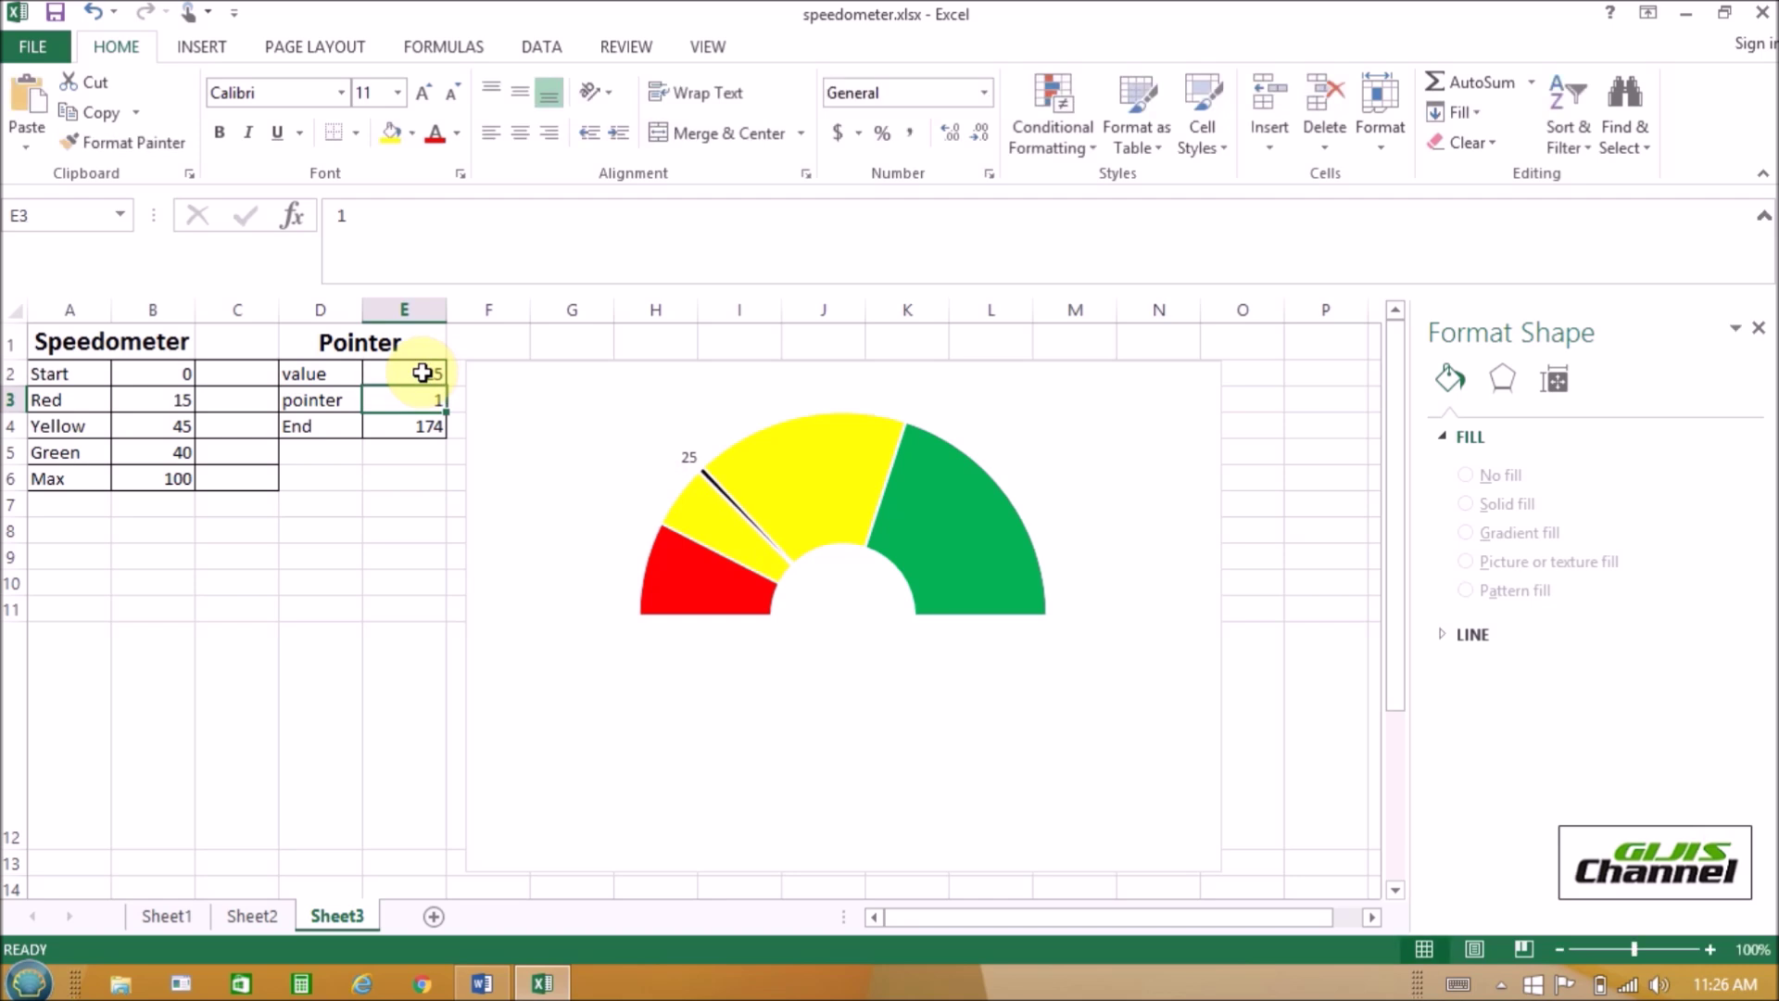
# - Review the written list of chart-building instructions on Sheet2 and return to the gauge on Sheet3
pyautogui.click(250, 915)
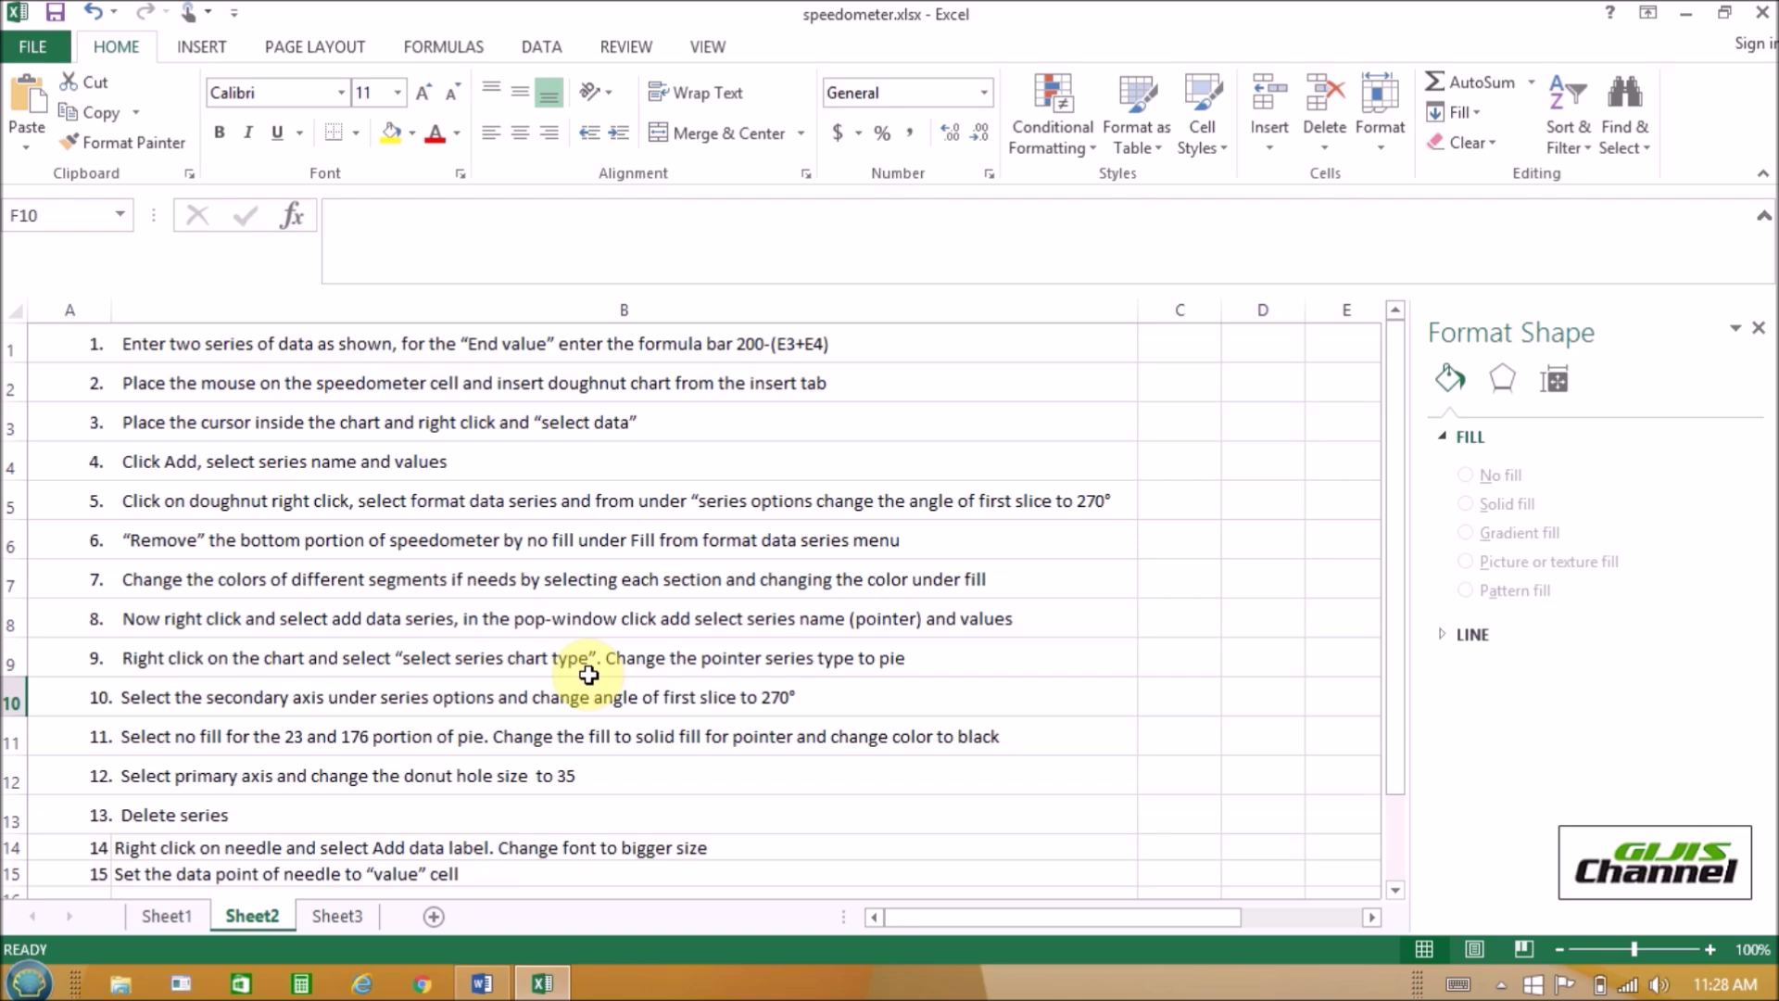
pyautogui.click(353, 915)
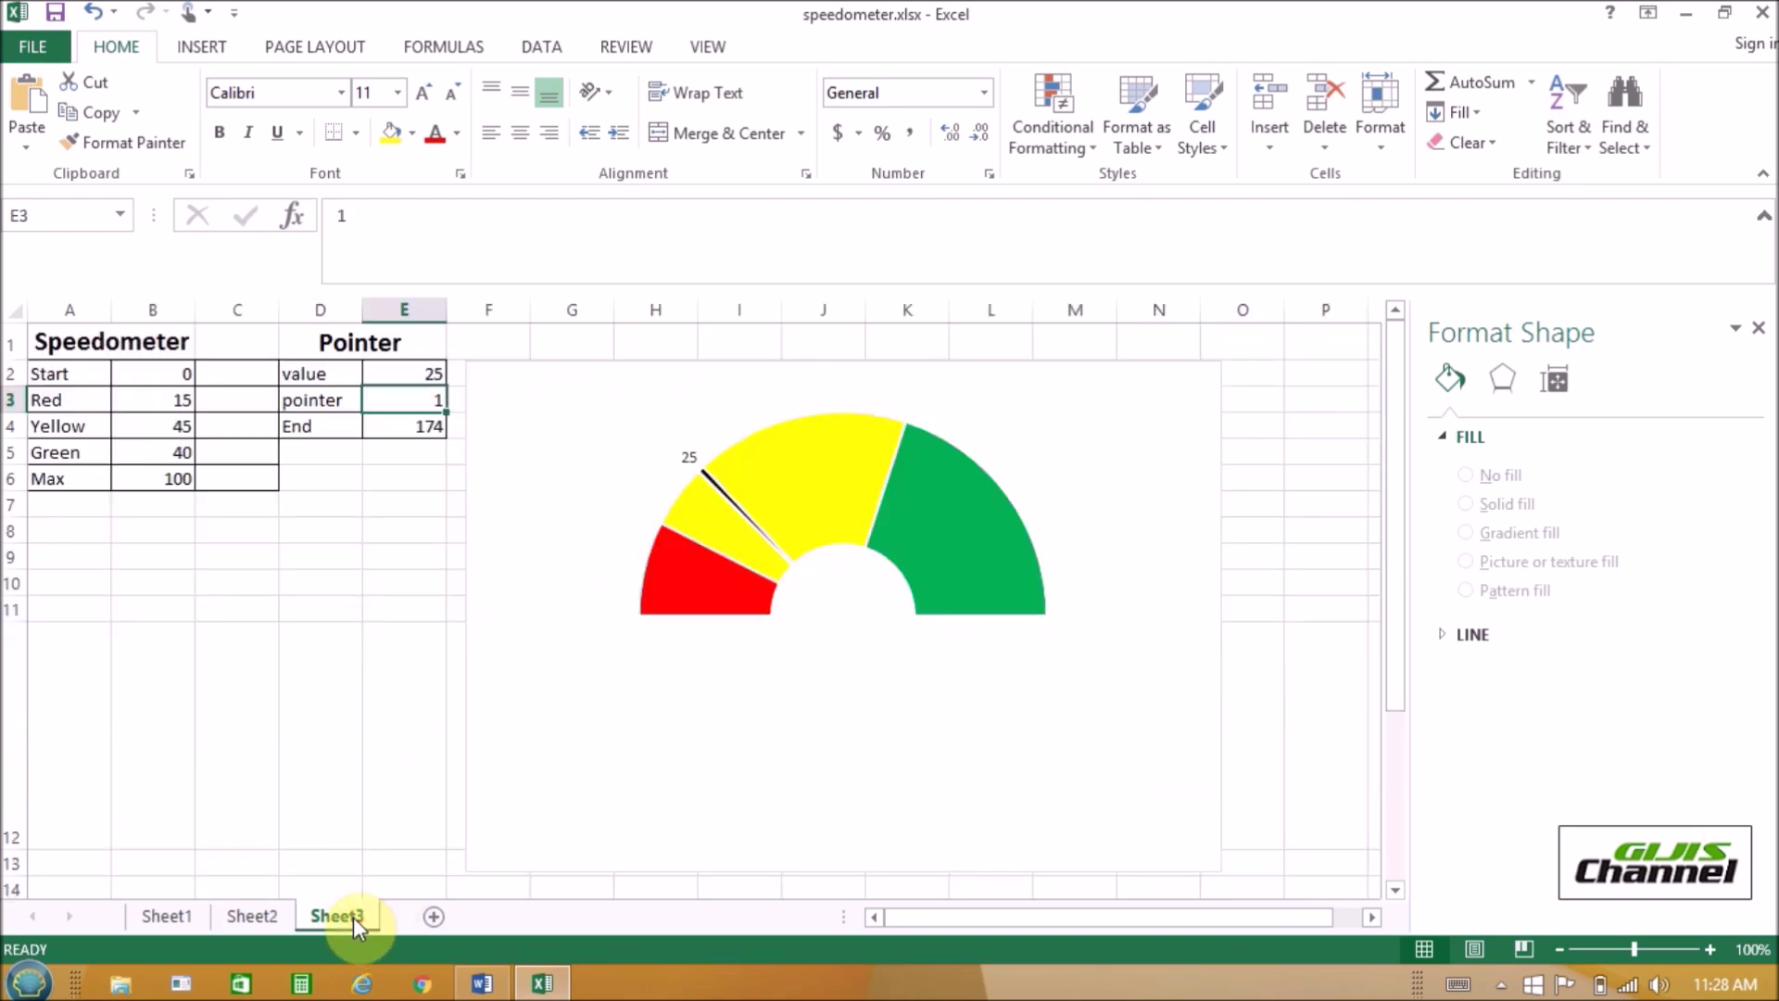